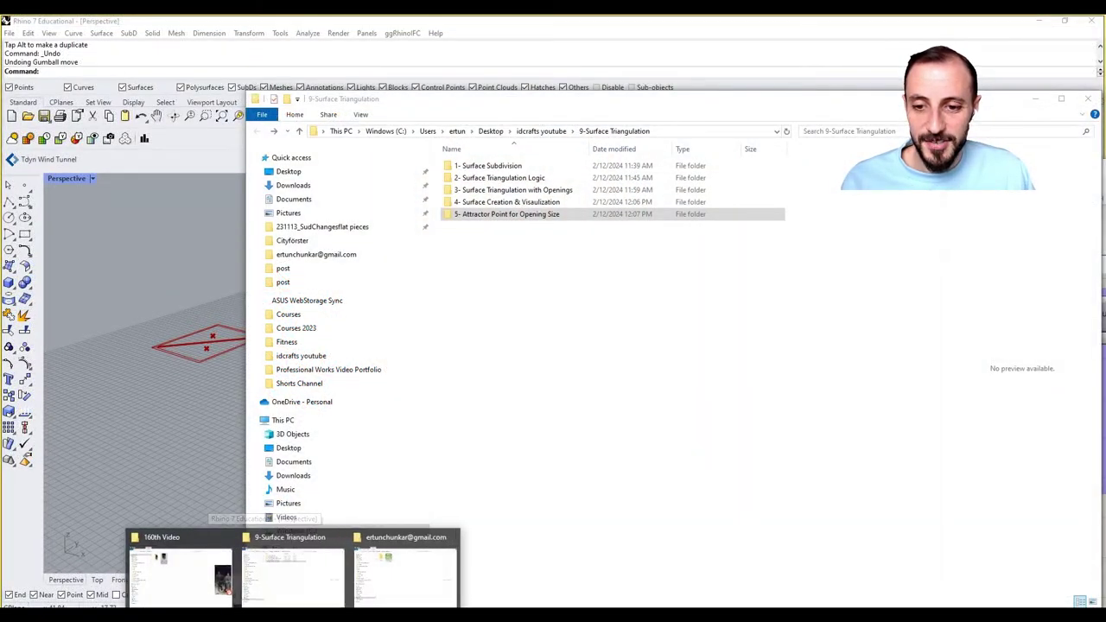
Step: Switch to the Rhino facade model and examine the Grasshopper definition, from the surface subdivision through the polyline and scale groups to the panels and openings
click(266, 615)
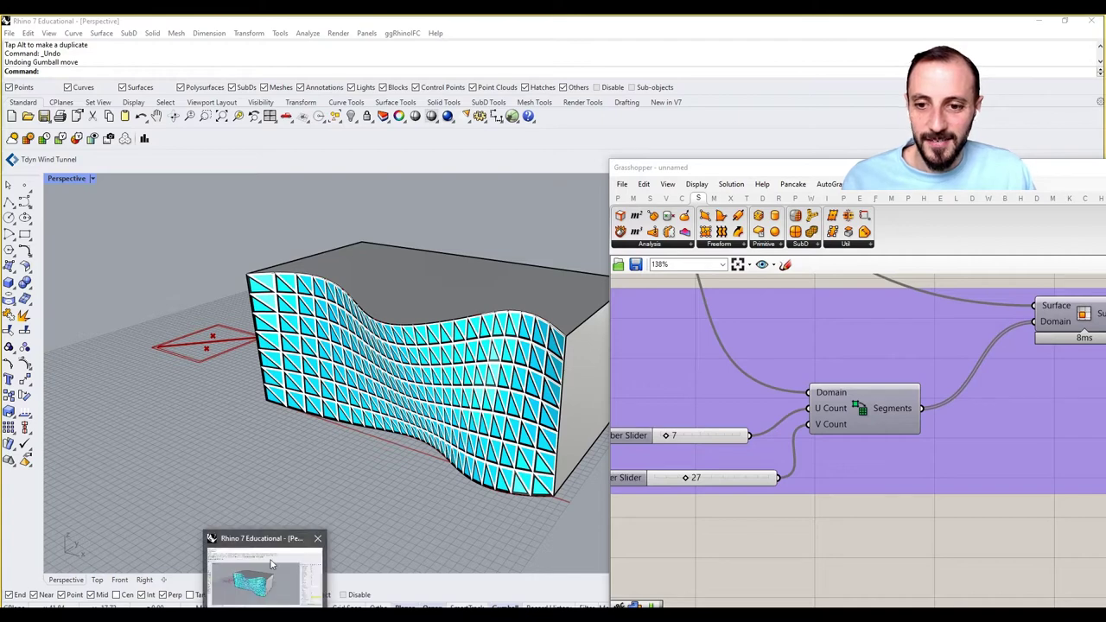
click(274, 558)
scroll(835, 476, down, 6)
right_drag(943, 437, 663, 421)
scroll(783, 425, down, 3)
right_drag(799, 431, 932, 426)
right_drag(904, 470, 943, 456)
drag(943, 454, 636, 562)
drag(772, 488, 746, 546)
right_drag(904, 468, 788, 501)
right_drag(1071, 484, 911, 512)
scroll(990, 414, up, 2)
click(991, 410)
scroll(839, 432, up, 1)
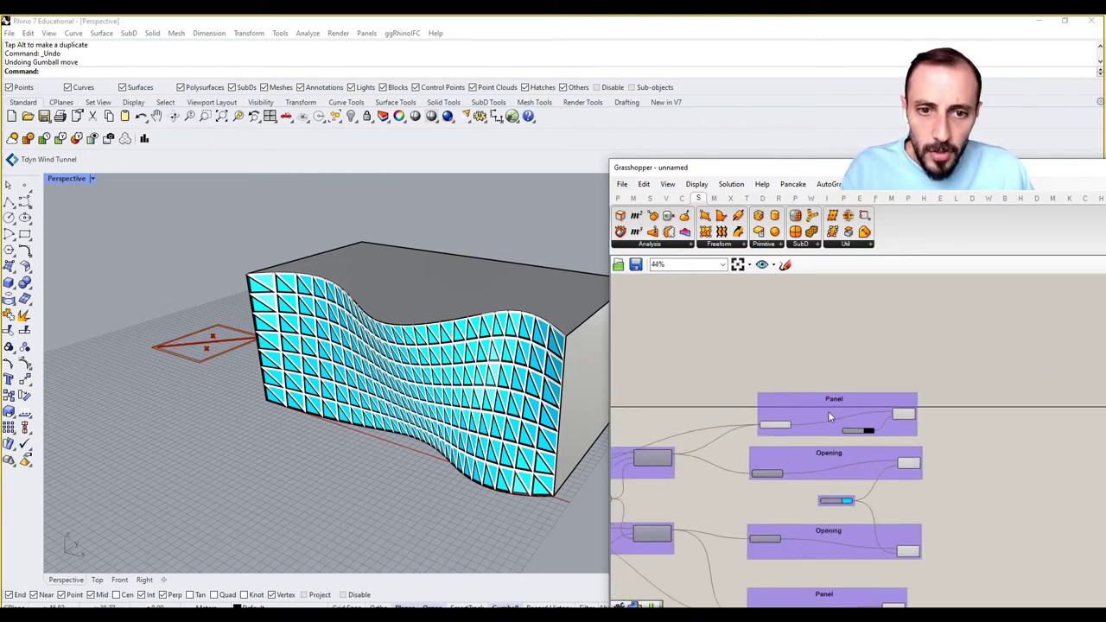
right_drag(770, 428, 1012, 386)
right_drag(692, 452, 895, 425)
scroll(781, 408, up, 3)
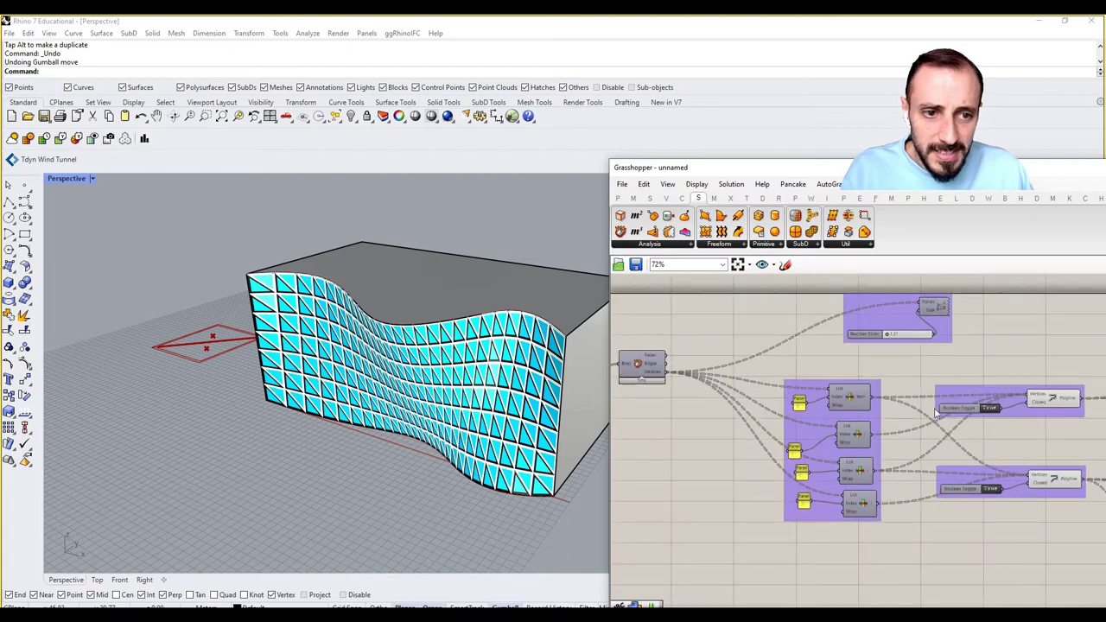
right_drag(982, 411, 784, 380)
right_drag(896, 421, 793, 415)
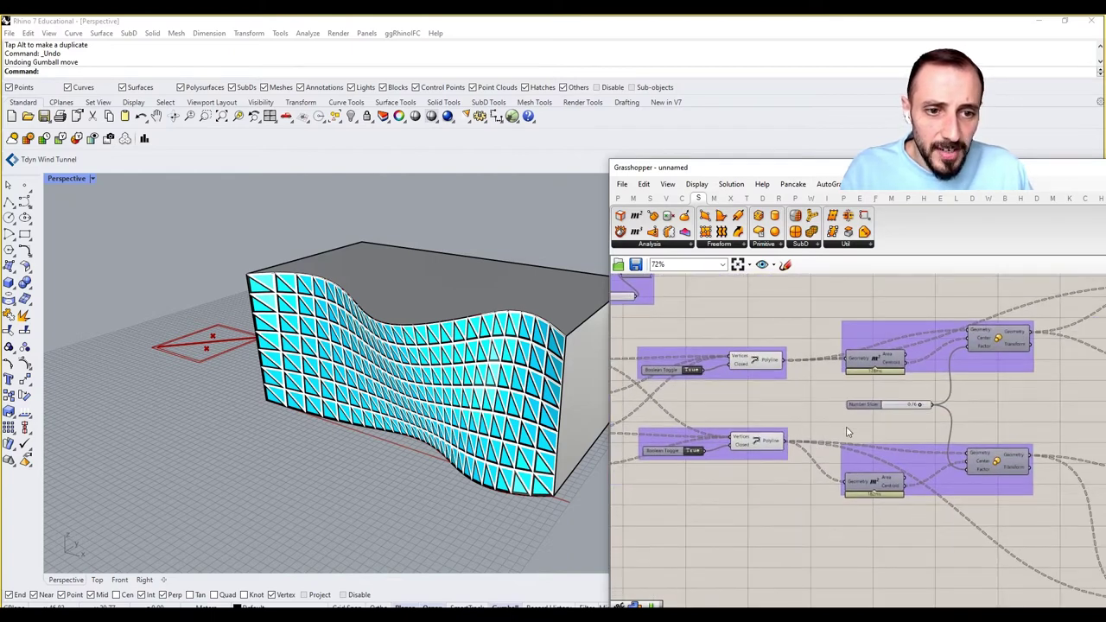
scroll(902, 413, up, 1)
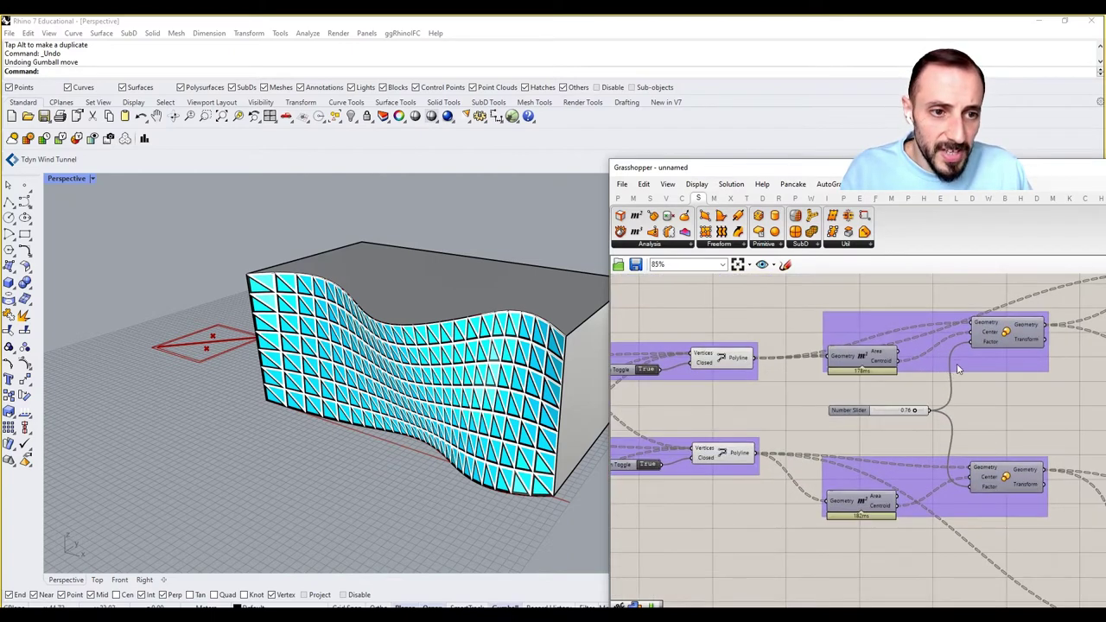
right_drag(488, 400, 470, 385)
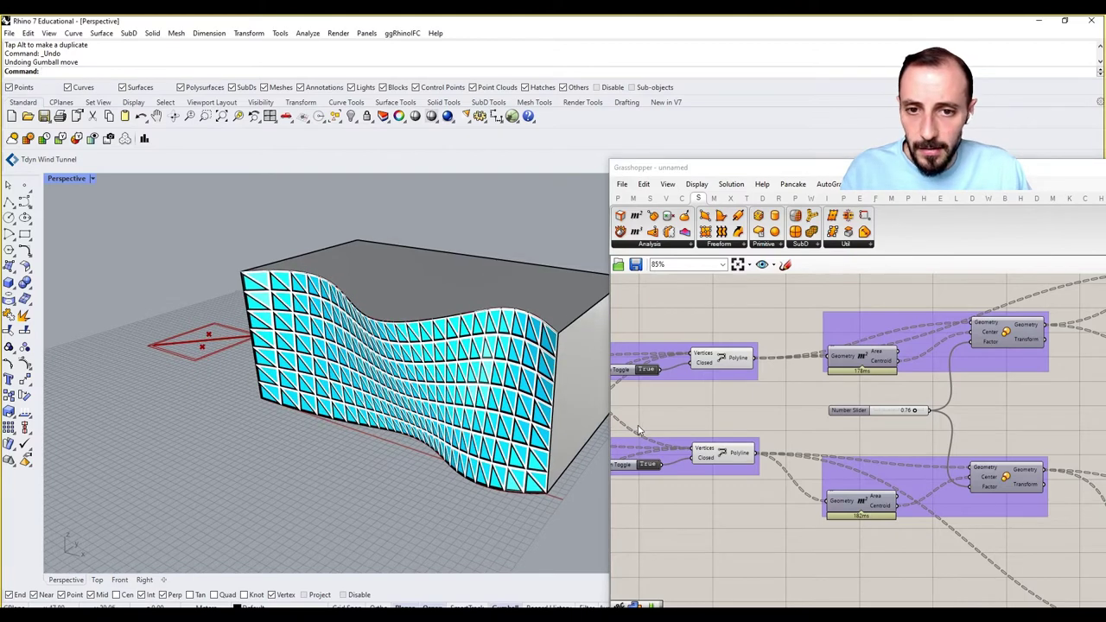
right_drag(734, 469, 990, 441)
scroll(991, 441, down, 4)
scroll(792, 429, up, 4)
right_drag(748, 435, 868, 437)
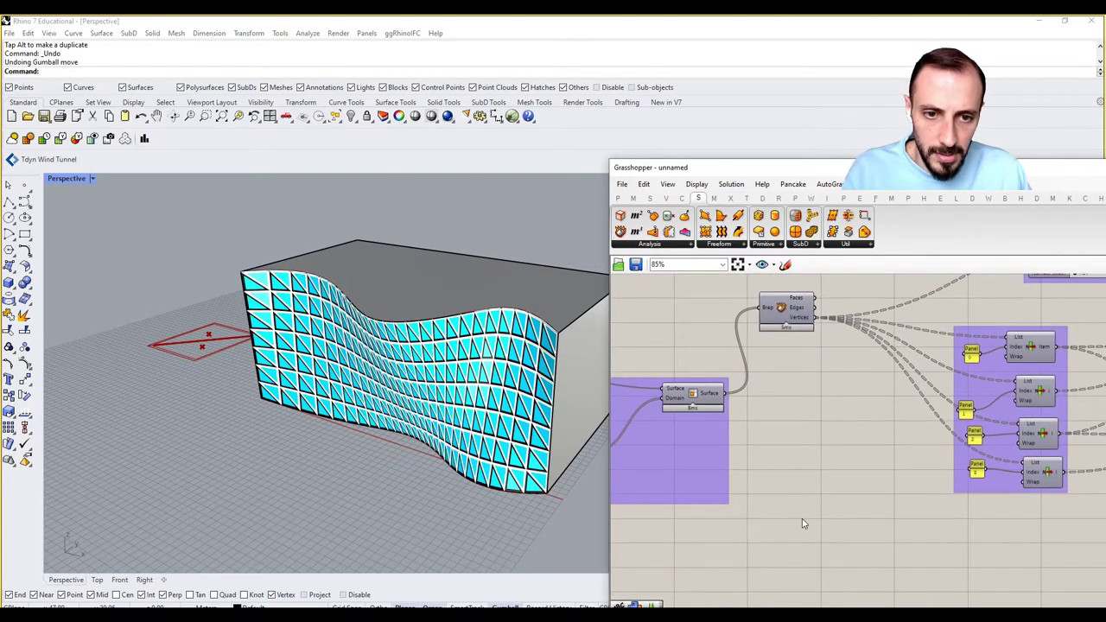
right_drag(802, 521, 980, 417)
scroll(981, 417, down, 3)
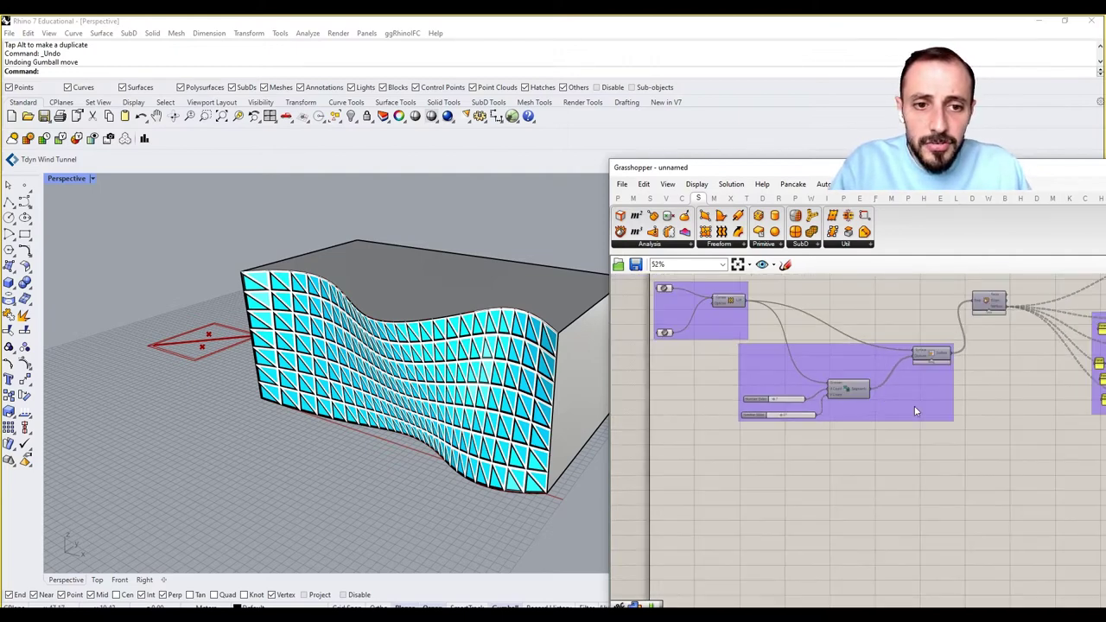
Step: Add an Evaluate Surface component, connect the Loft output to its Surface input, and reparameterize that input
scroll(783, 329, up, 1)
right_drag(760, 330, 805, 362)
drag(775, 356, 754, 353)
click(726, 421)
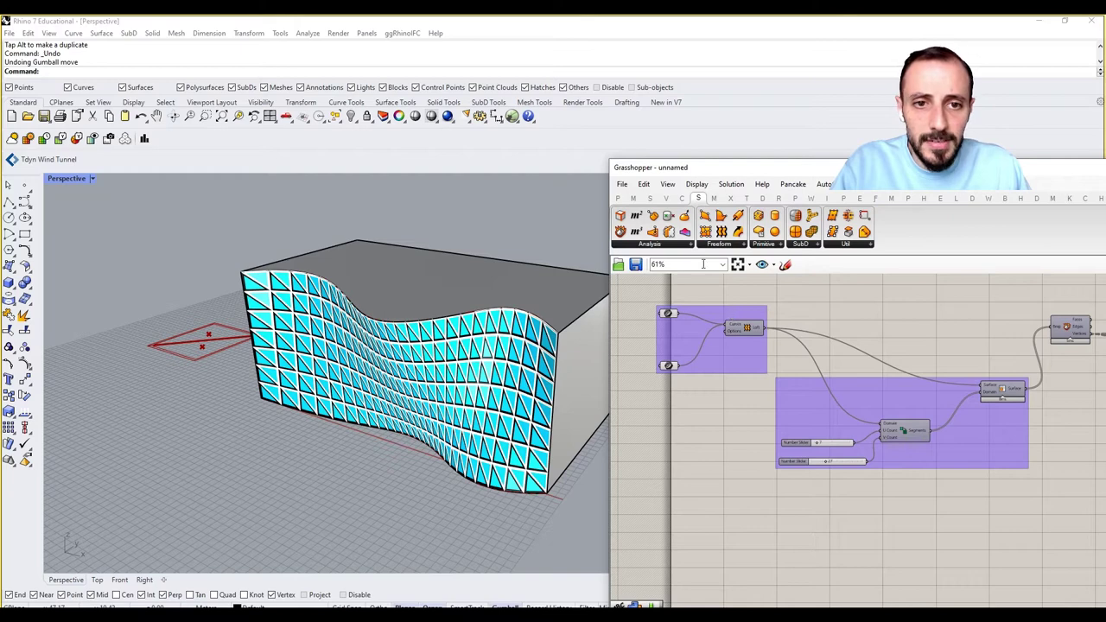
click(683, 244)
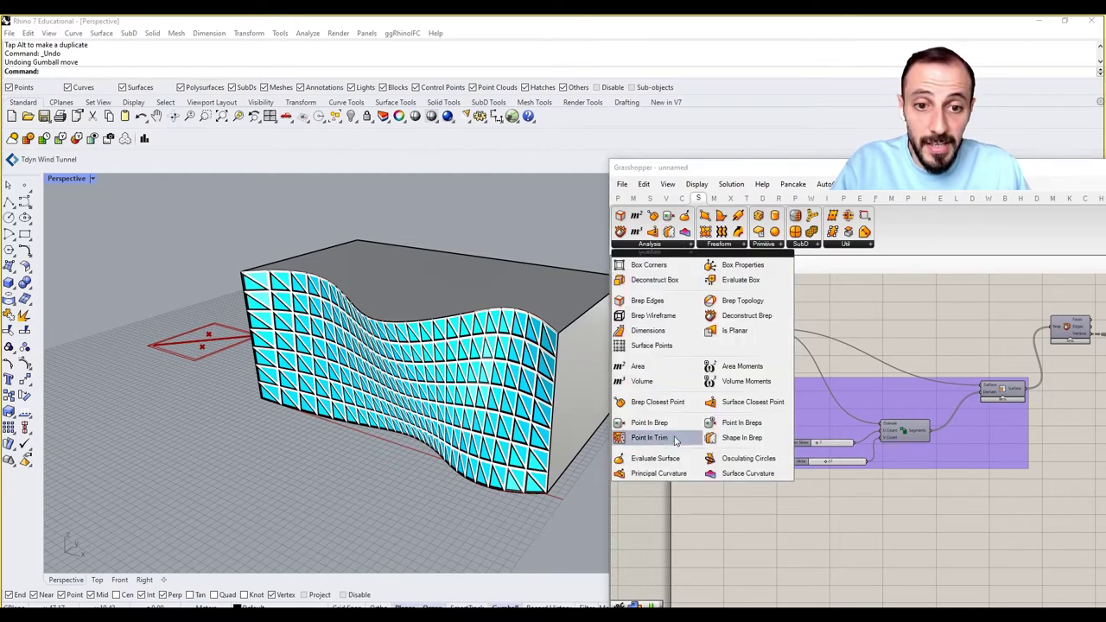
drag(655, 458, 733, 477)
drag(765, 328, 735, 508)
scroll(718, 509, up, 3)
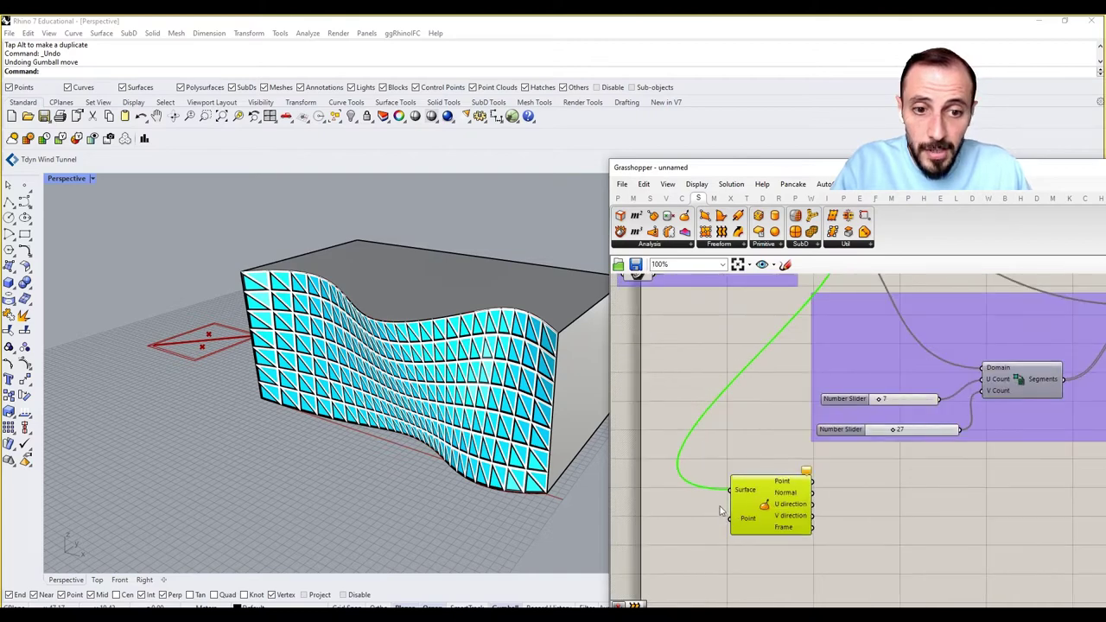
right_click(743, 496)
click(780, 506)
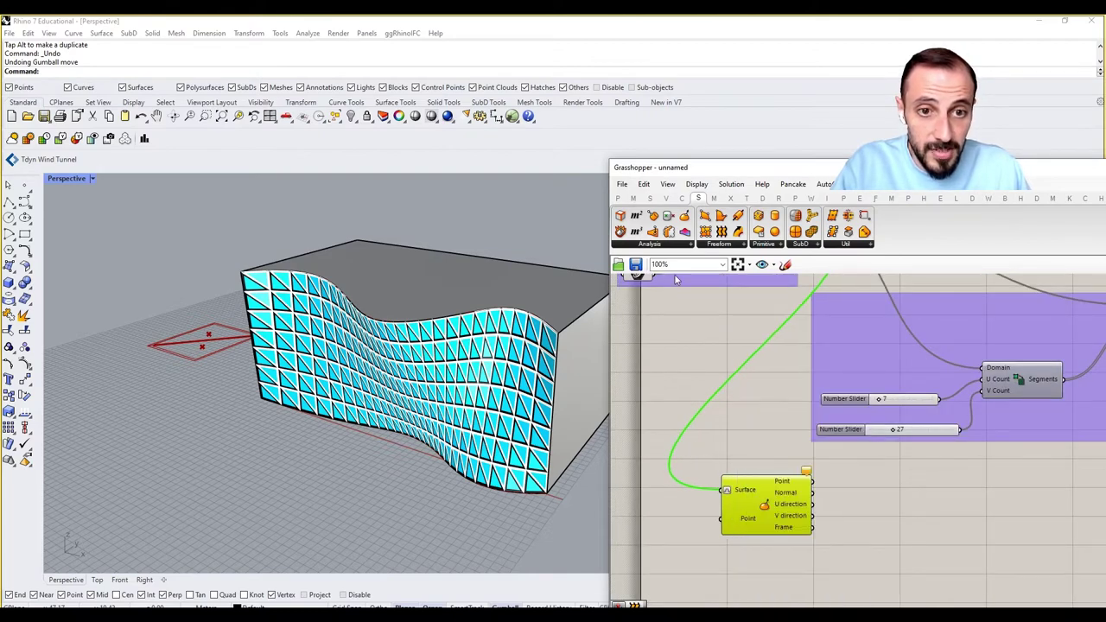
Step: Add an MD Slider, connect it to the Point input of Evaluate Surface, and set it to 0.62 ; 0.4
double_click(660, 445)
text(md slide)
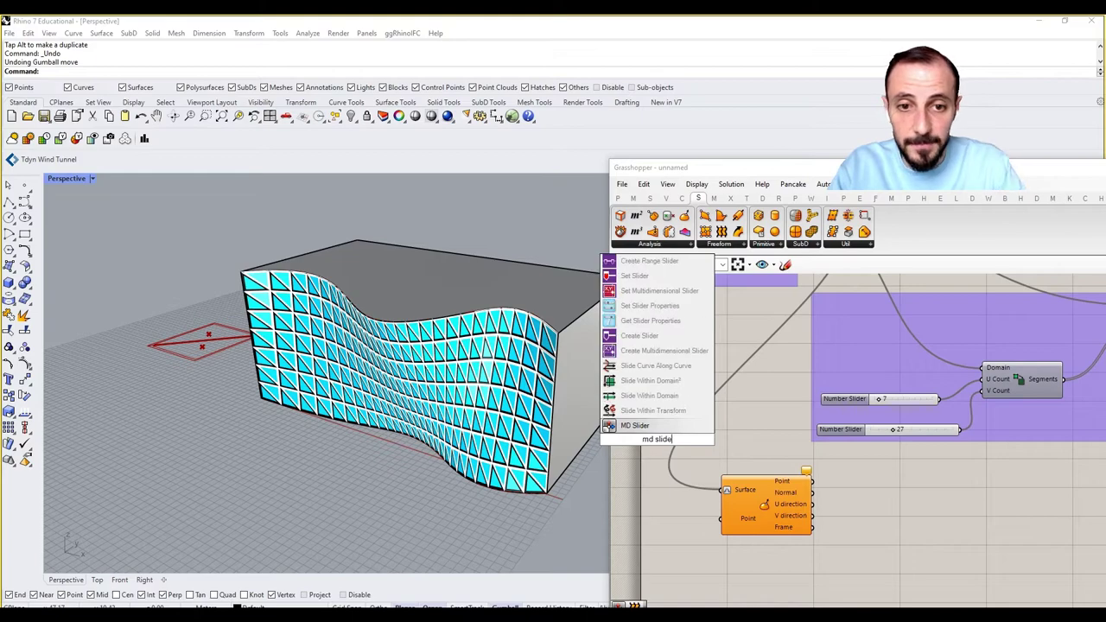
click(652, 426)
drag(673, 445, 667, 562)
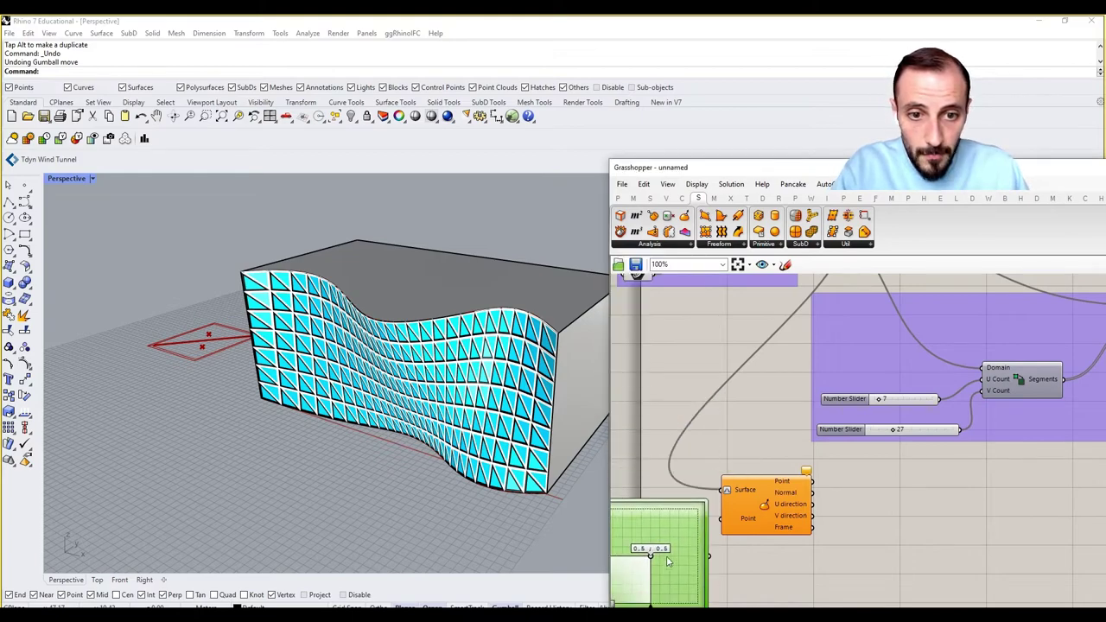
right_drag(717, 525, 788, 454)
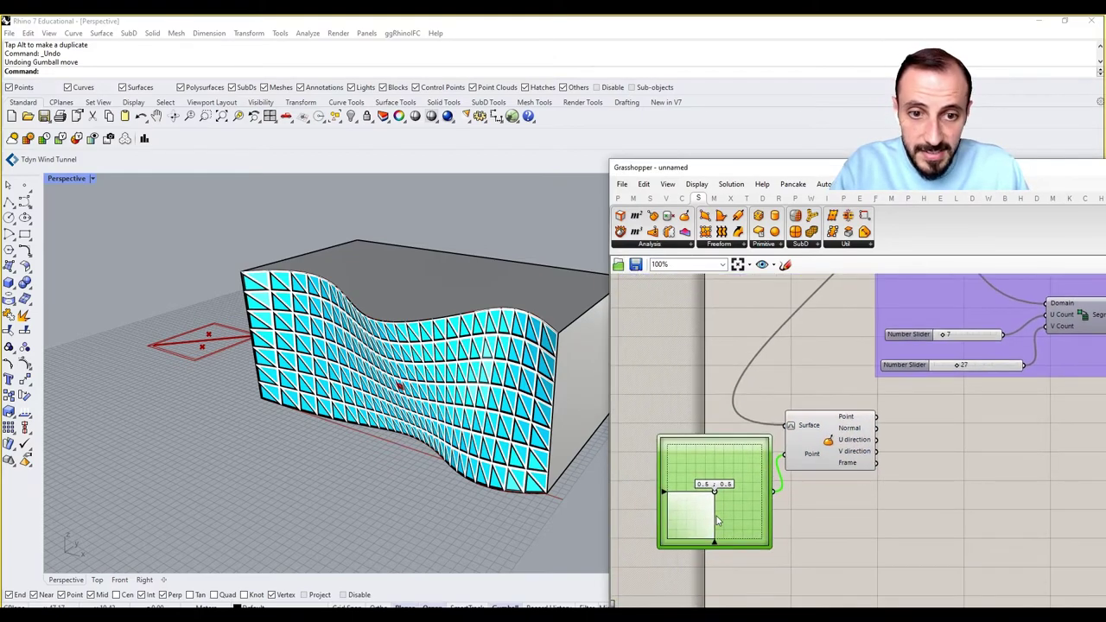
scroll(410, 383, up, 5)
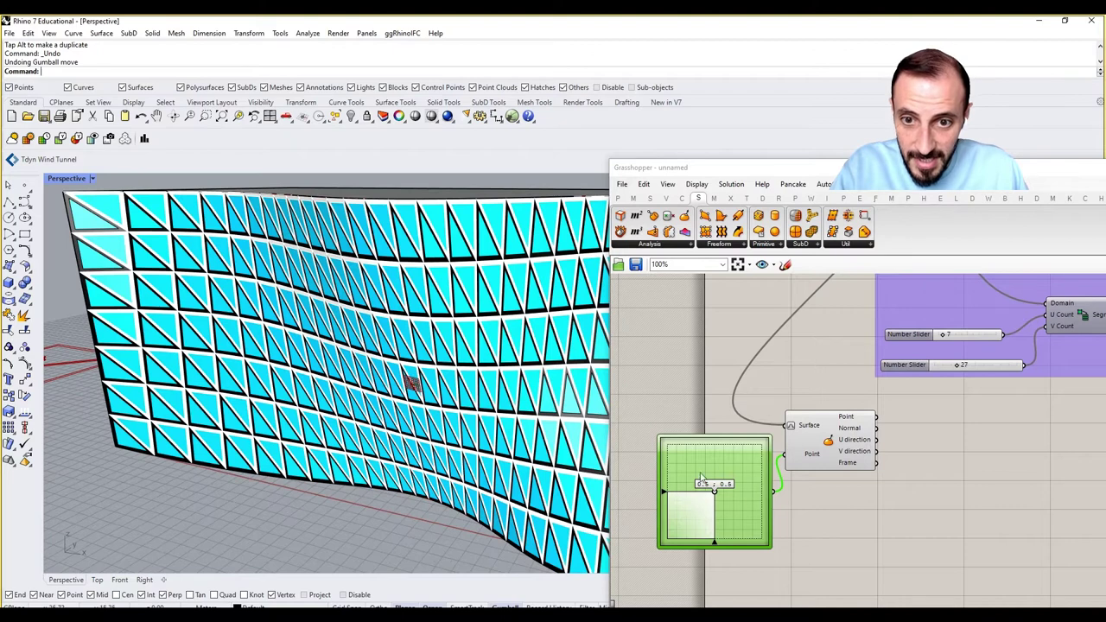
mouse_move(716, 493)
mouse_down()
mouse_move(704, 455)
mouse_move(688, 508)
mouse_move(646, 485)
mouse_move(701, 482)
mouse_move(671, 452)
mouse_move(761, 456)
mouse_move(763, 542)
mouse_move(702, 524)
mouse_move(732, 508)
mouse_move(722, 490)
mouse_move(694, 493)
mouse_move(702, 478)
mouse_move(730, 481)
mouse_move(709, 509)
mouse_move(702, 485)
mouse_move(725, 459)
mouse_move(695, 495)
mouse_move(724, 502)
mouse_up()
right_drag(886, 491, 845, 499)
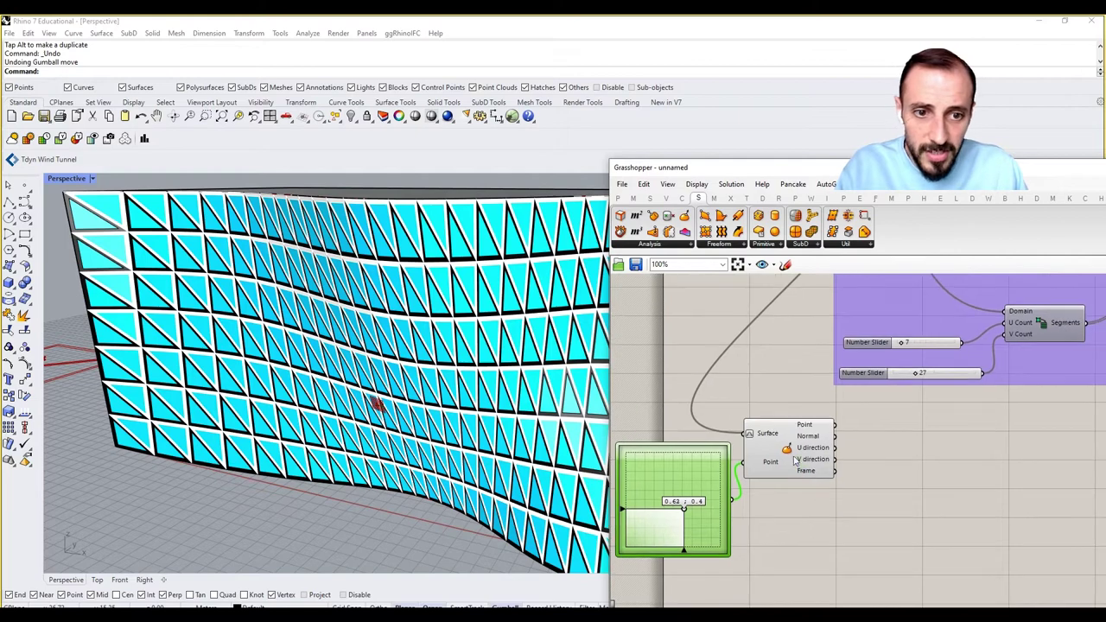
Step: Move the MD Slider and Evaluate Surface components together to the free canvas space below the list item group
drag(796, 460, 815, 484)
click(919, 474)
scroll(905, 458, down, 5)
drag(908, 448, 752, 516)
right_drag(862, 487, 703, 472)
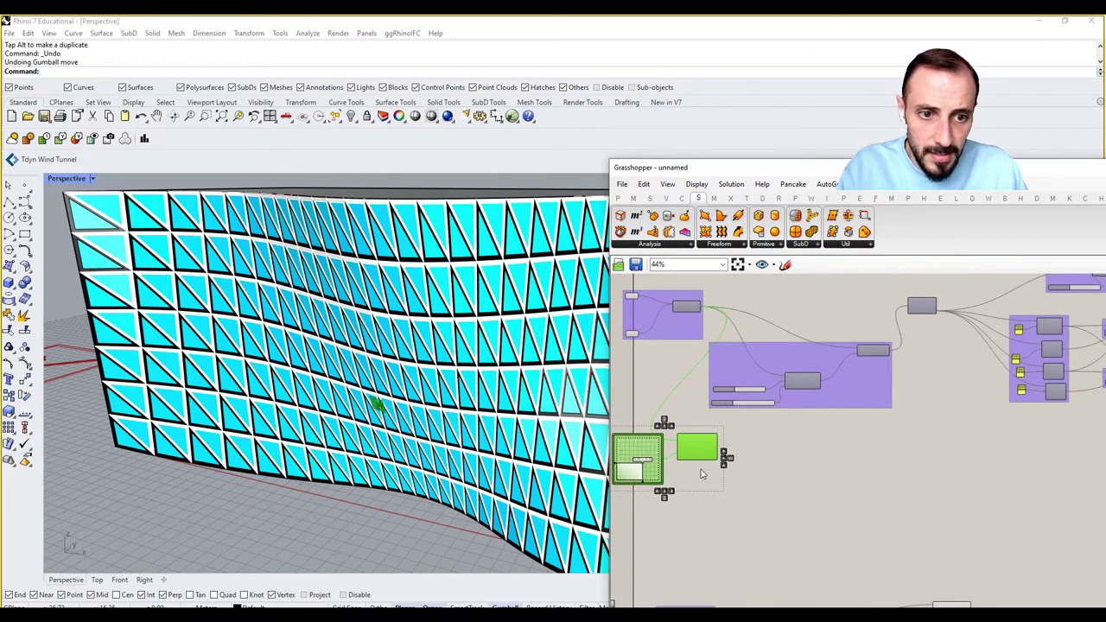
scroll(701, 473, down, 3)
drag(703, 463, 969, 481)
right_drag(969, 481, 909, 477)
scroll(897, 474, up, 7)
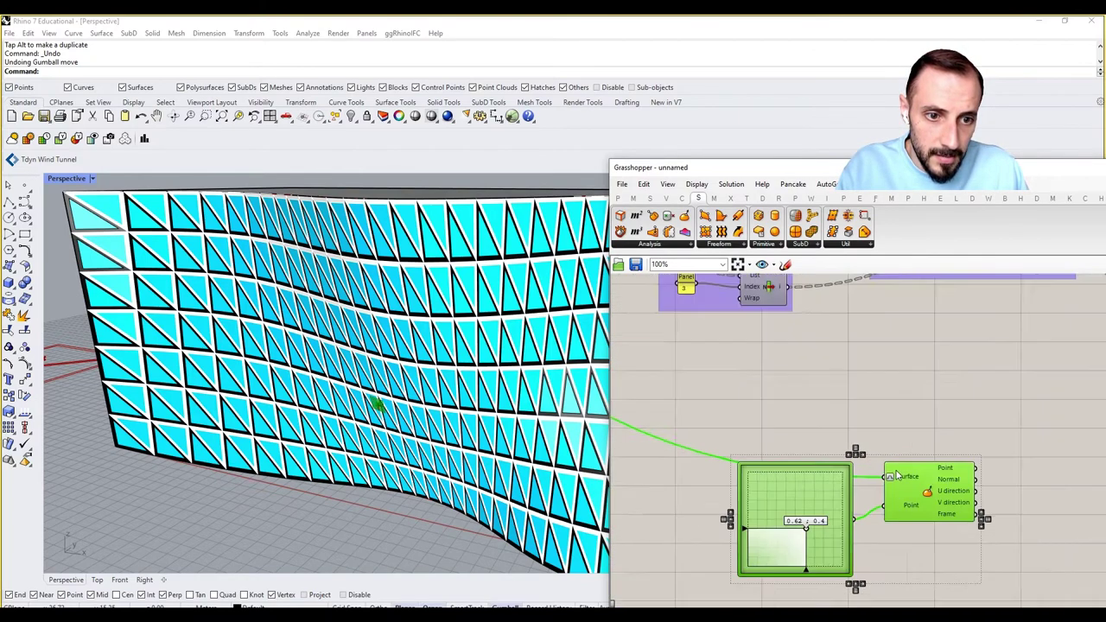
Step: Set the wire display of Evaluate Surface's Surface input to Hidden and move the component slightly away from the MD Slider
scroll(897, 474, up, 2)
right_click(903, 480)
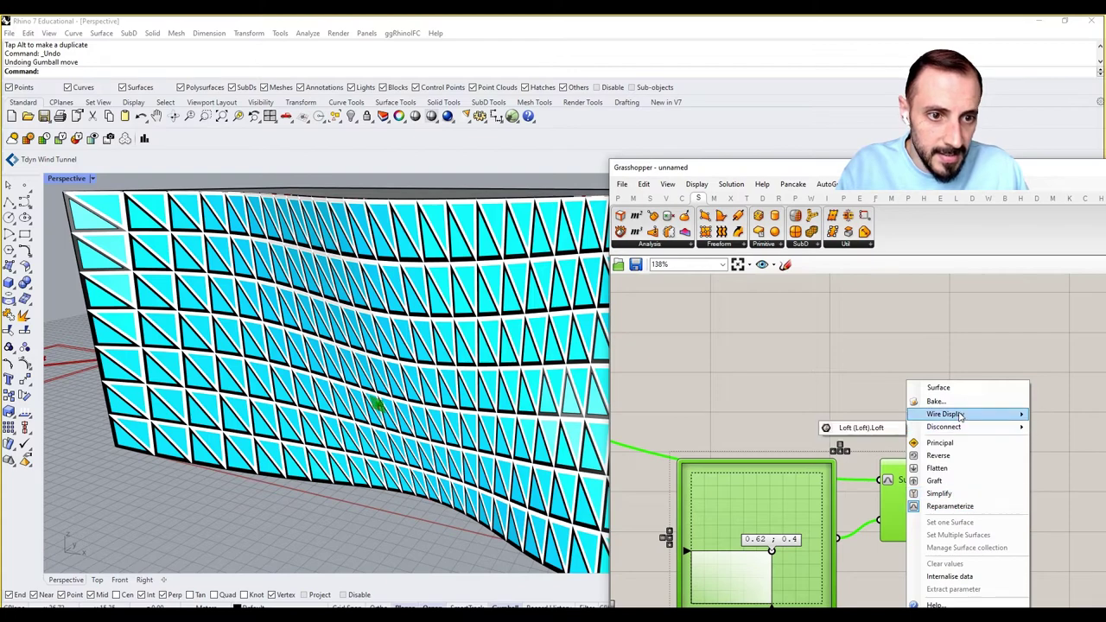
mouse_move(1003, 414)
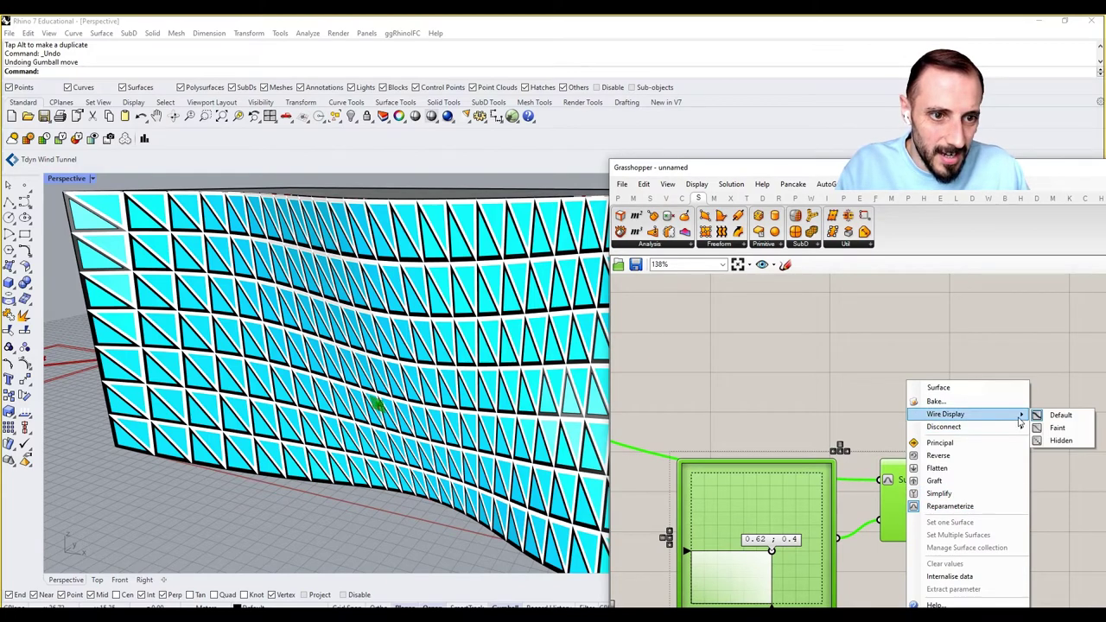
click(1052, 440)
scroll(970, 468, down, 5)
click(970, 438)
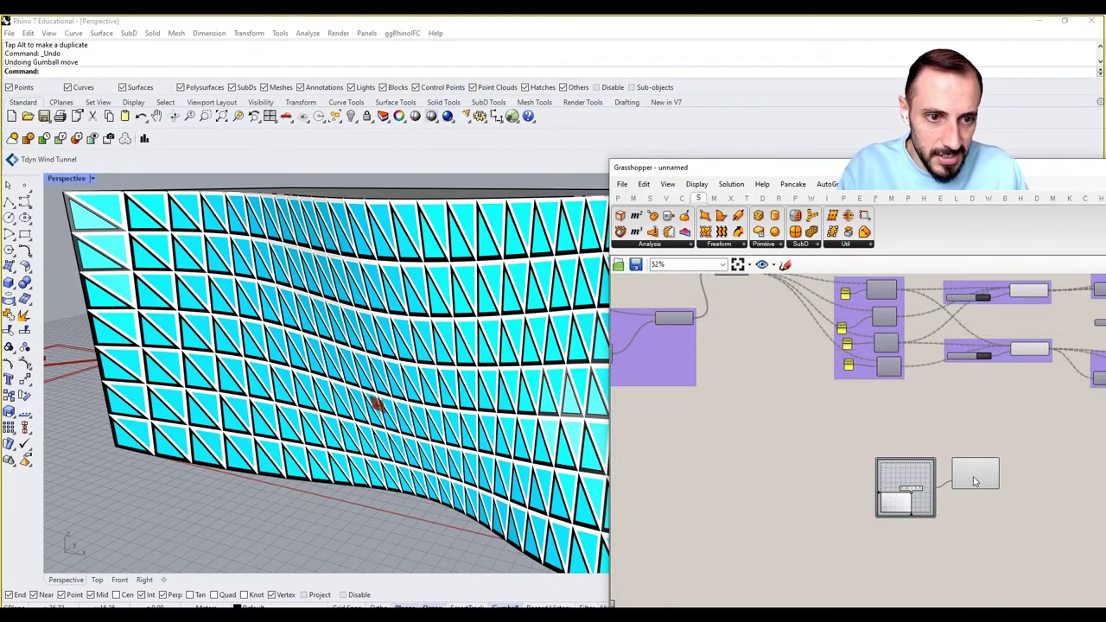
drag(982, 477, 1005, 479)
click(1008, 441)
right_drag(1034, 455, 868, 464)
mouse_move(905, 446)
mouse_down()
mouse_move(792, 508)
mouse_move(743, 515)
mouse_up()
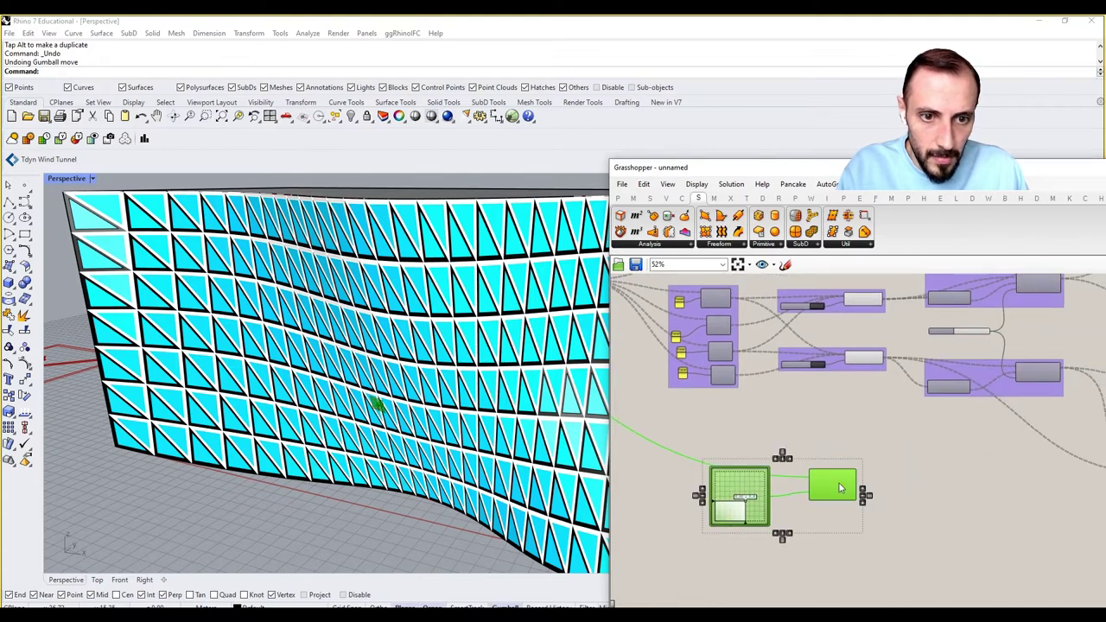
click(880, 438)
right_drag(880, 438, 837, 460)
scroll(879, 501, up, 2)
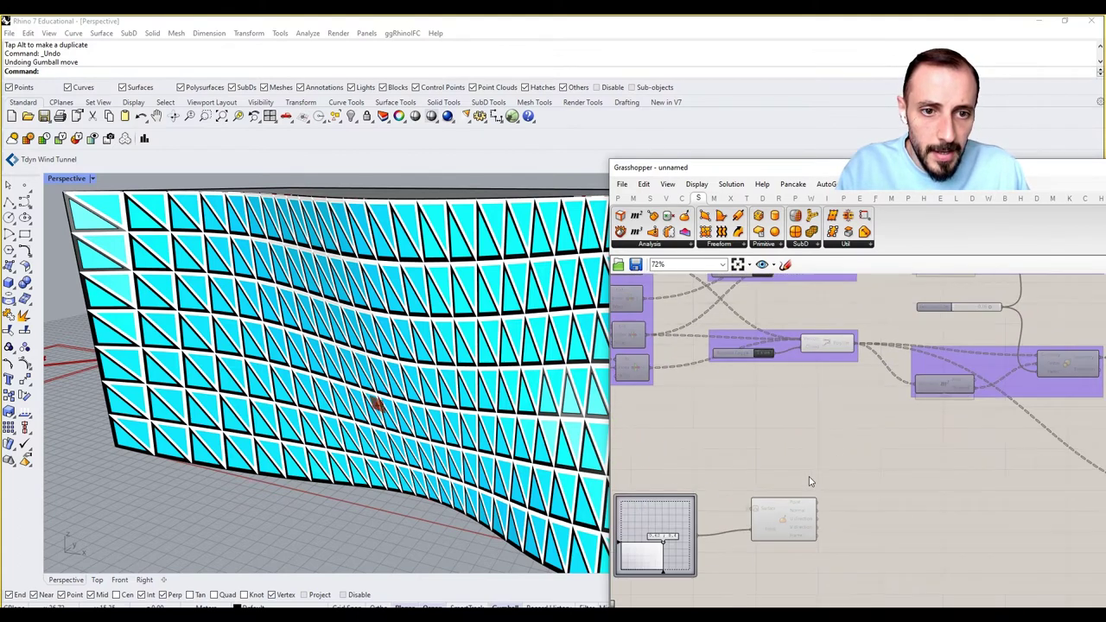
drag(800, 517, 799, 523)
right_drag(836, 478, 826, 525)
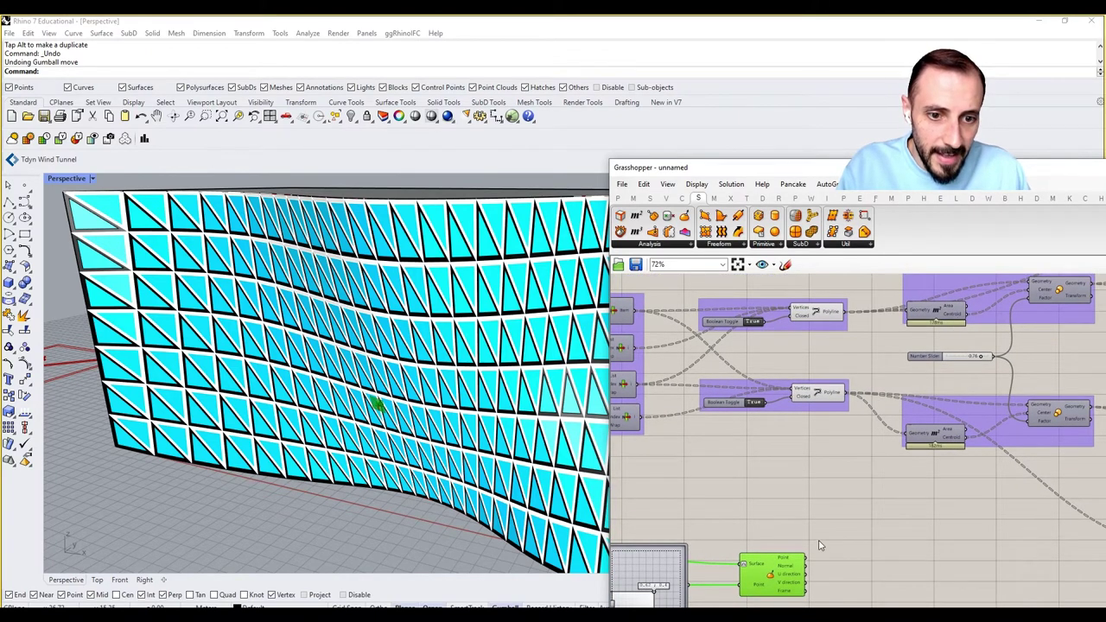
right_drag(820, 545, 895, 491)
drag(908, 476, 711, 556)
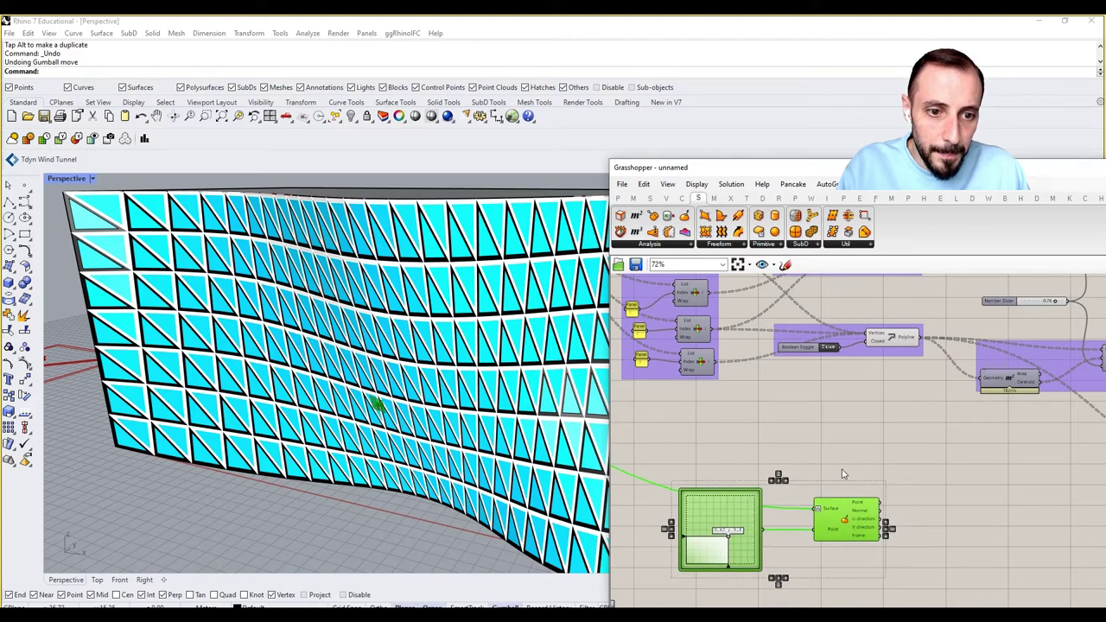
right_drag(843, 474, 822, 485)
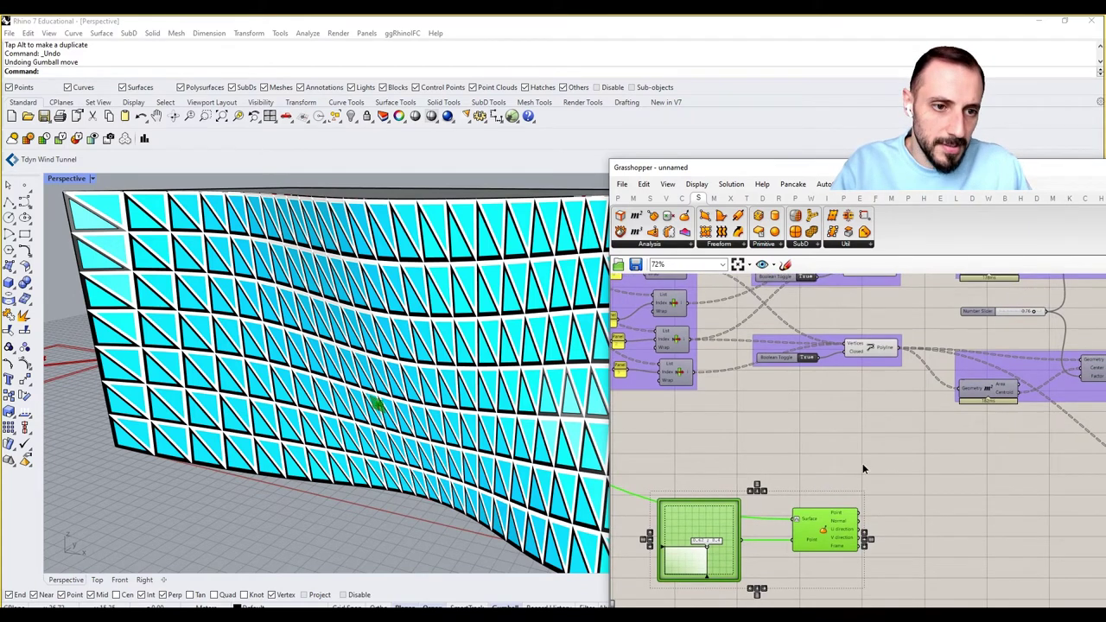
click(853, 470)
mouse_move(862, 464)
right_down()
mouse_move(852, 471)
mouse_move(874, 477)
right_up()
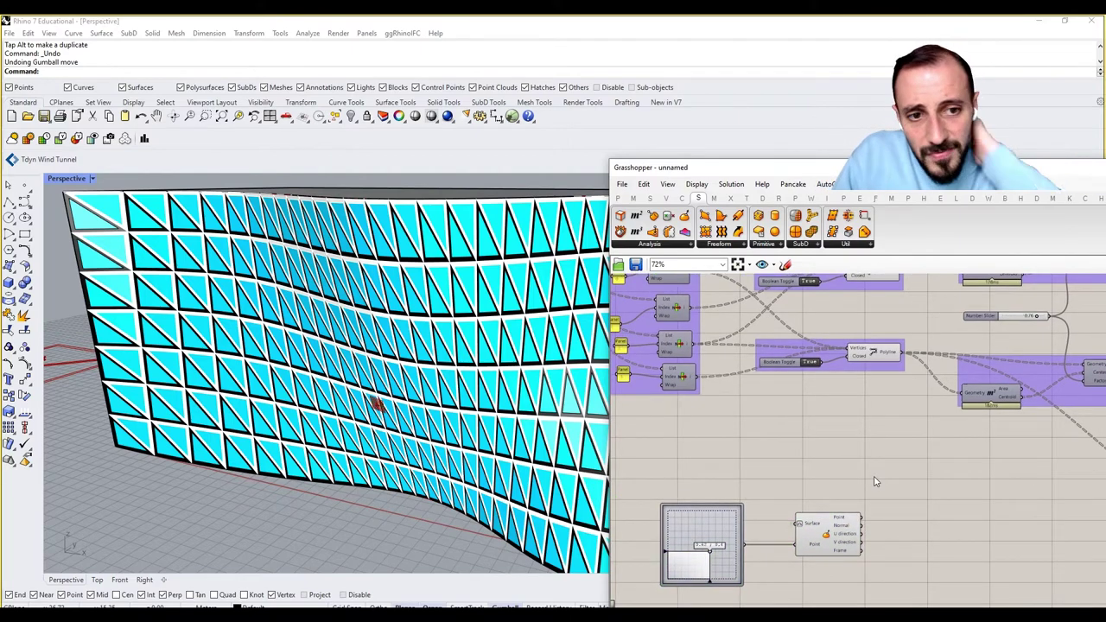
Step: Move the MD Slider and Evaluate Surface pair back to below the surface subdivision group
scroll(877, 484, down, 5)
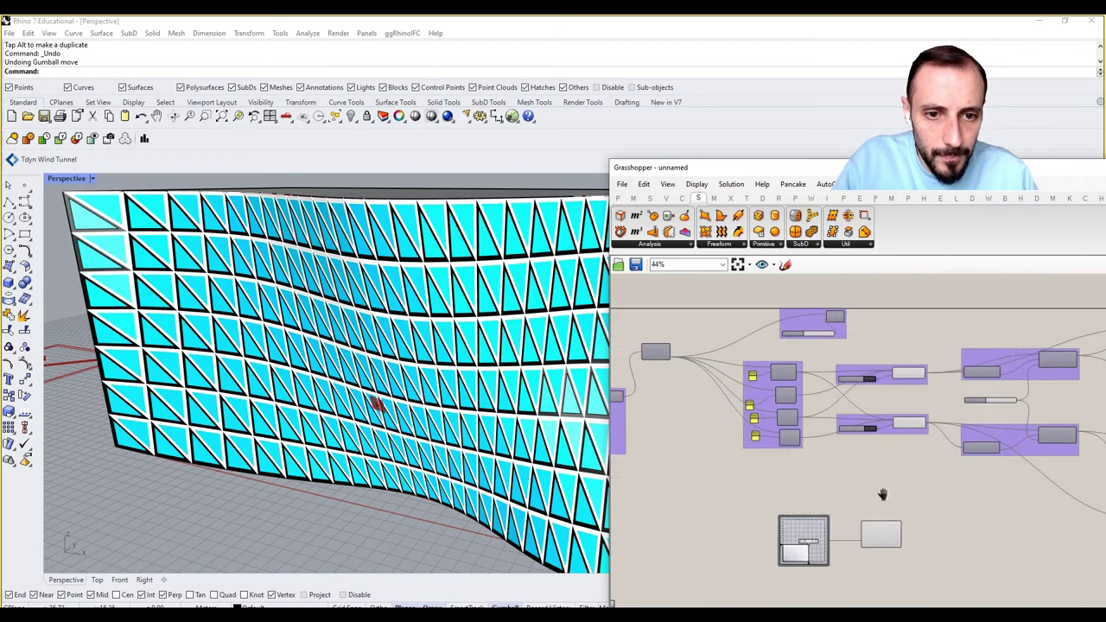
right_drag(884, 494, 954, 484)
drag(1014, 486, 881, 561)
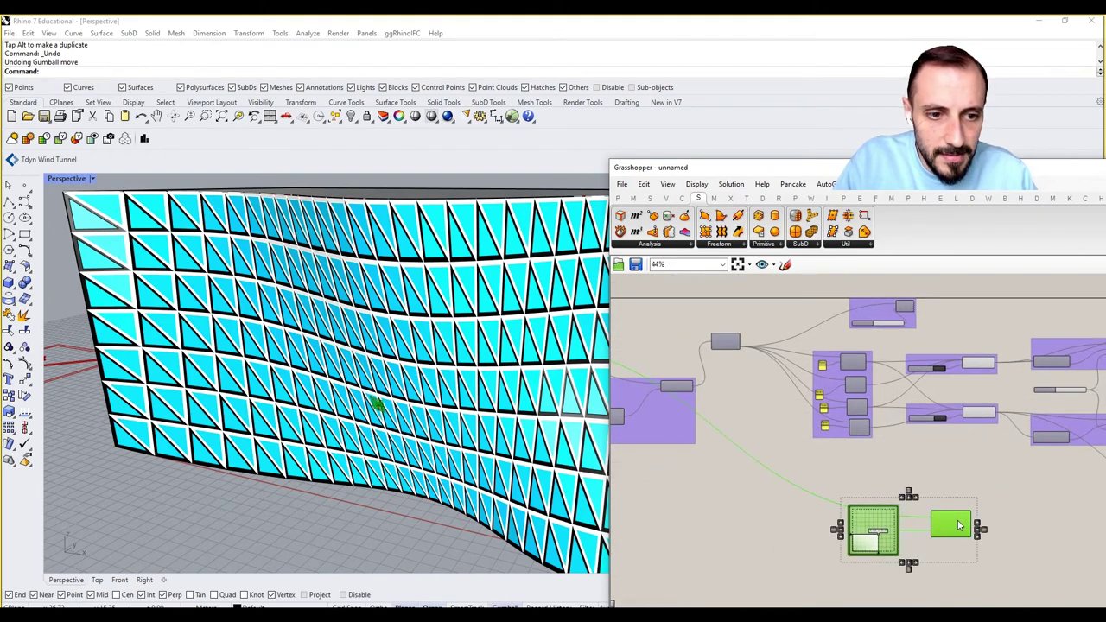
drag(959, 525, 794, 539)
scroll(740, 441, up, 4)
right_drag(738, 427, 788, 356)
scroll(830, 411, down, 3)
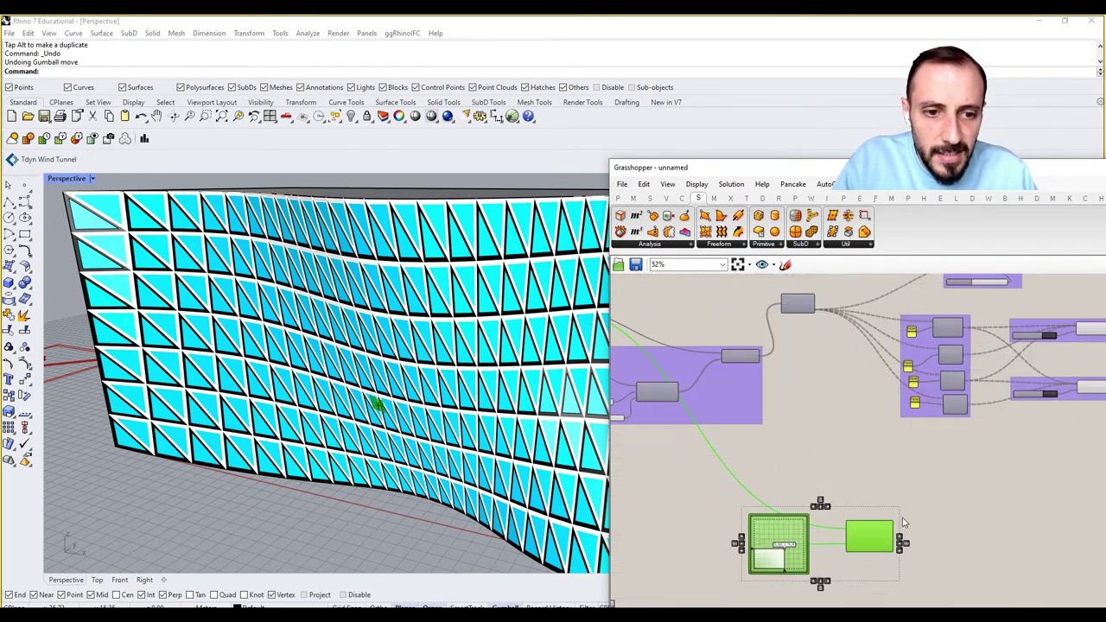
drag(906, 494, 775, 528)
click(820, 469)
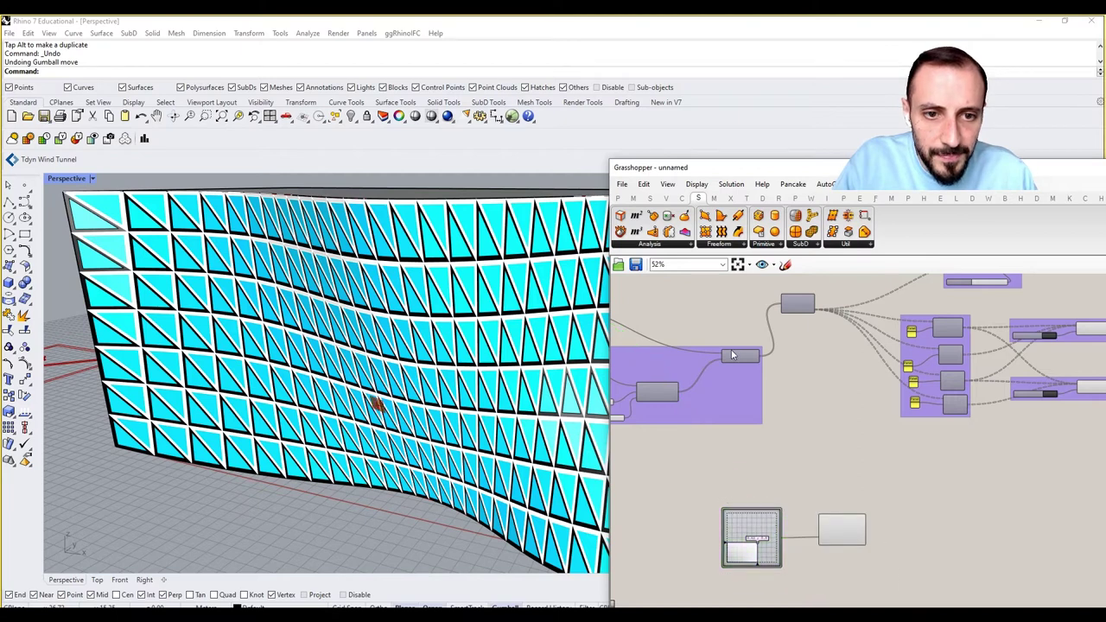
Step: Reposition the MD Slider and Evaluate Surface pair below the lower polyline group, next to the area and scale components
scroll(744, 356, up, 3)
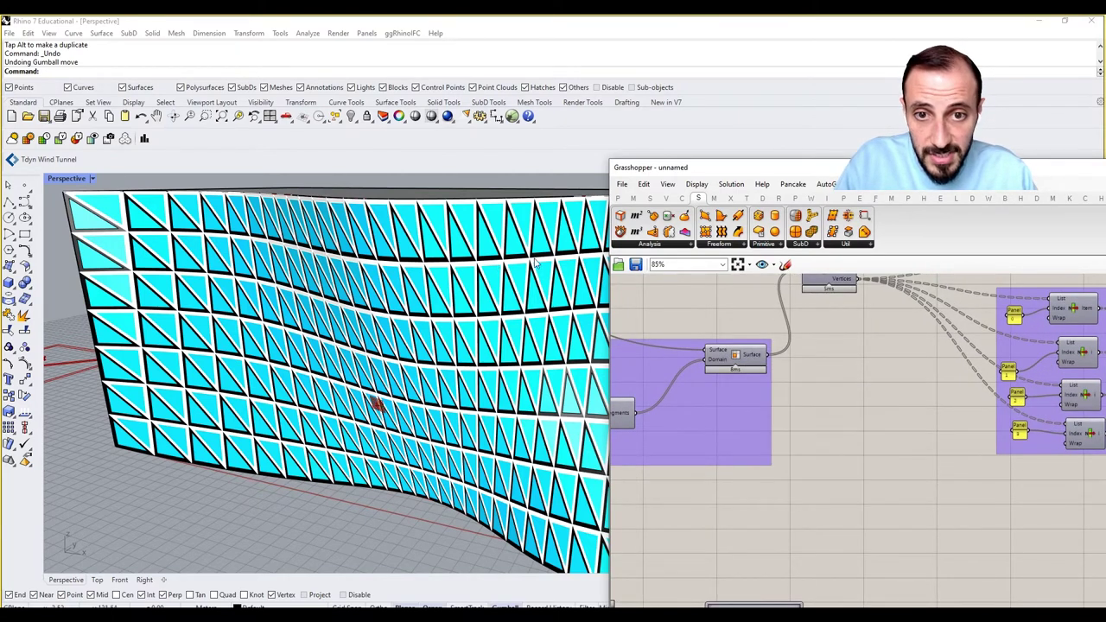
right_drag(887, 540, 854, 380)
scroll(880, 394, down, 3)
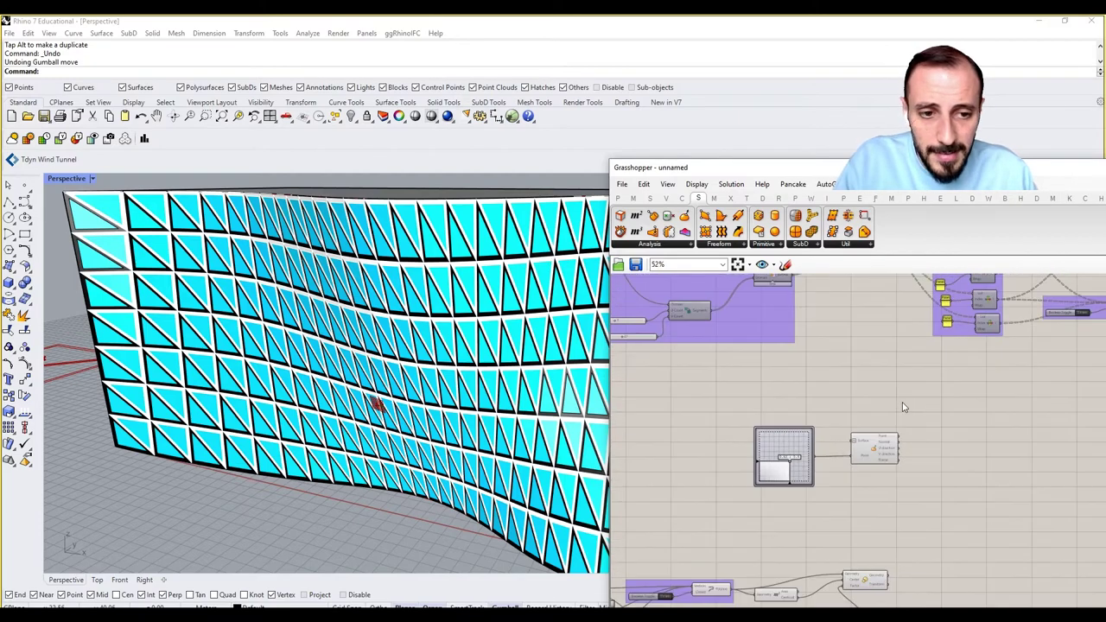
drag(904, 407, 804, 481)
right_drag(913, 462, 781, 466)
drag(761, 460, 983, 452)
right_drag(998, 432, 791, 472)
drag(779, 492, 810, 492)
scroll(814, 456, up, 2)
click(860, 433)
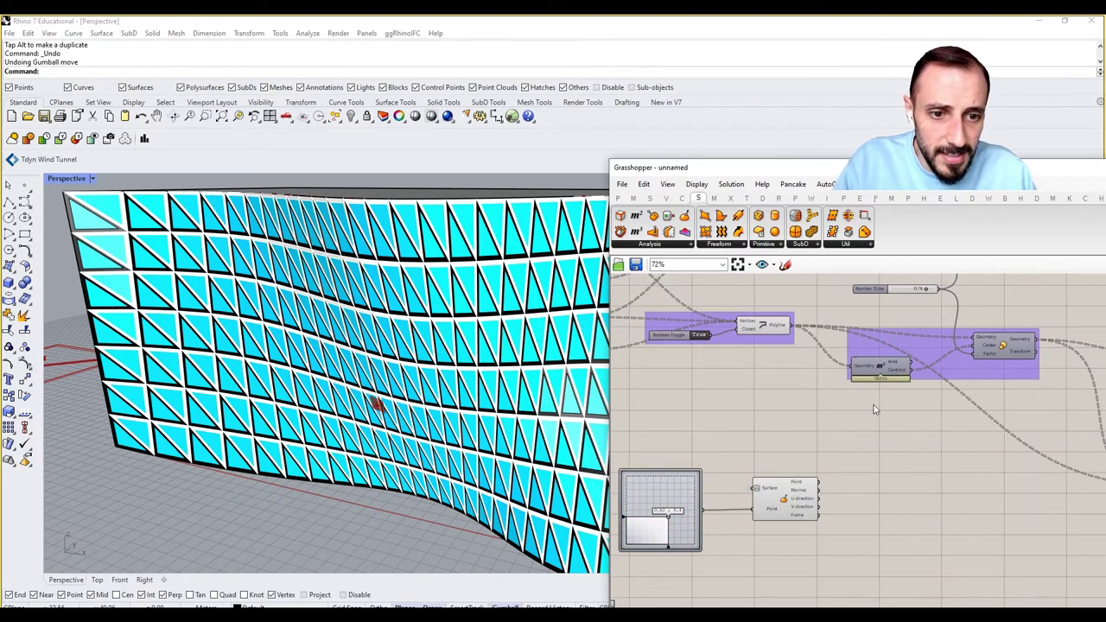
Step: Add a Line component and connect the Area centroids as start points and the Evaluate Surface point as end point
double_click(841, 444)
text(line)
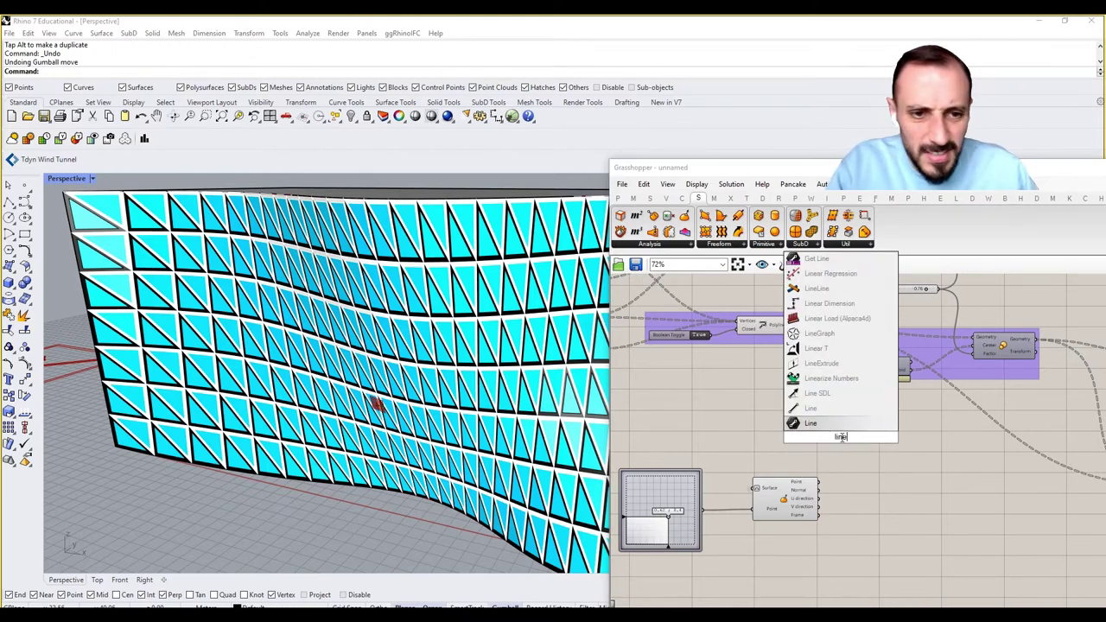
key(Return)
click(764, 325)
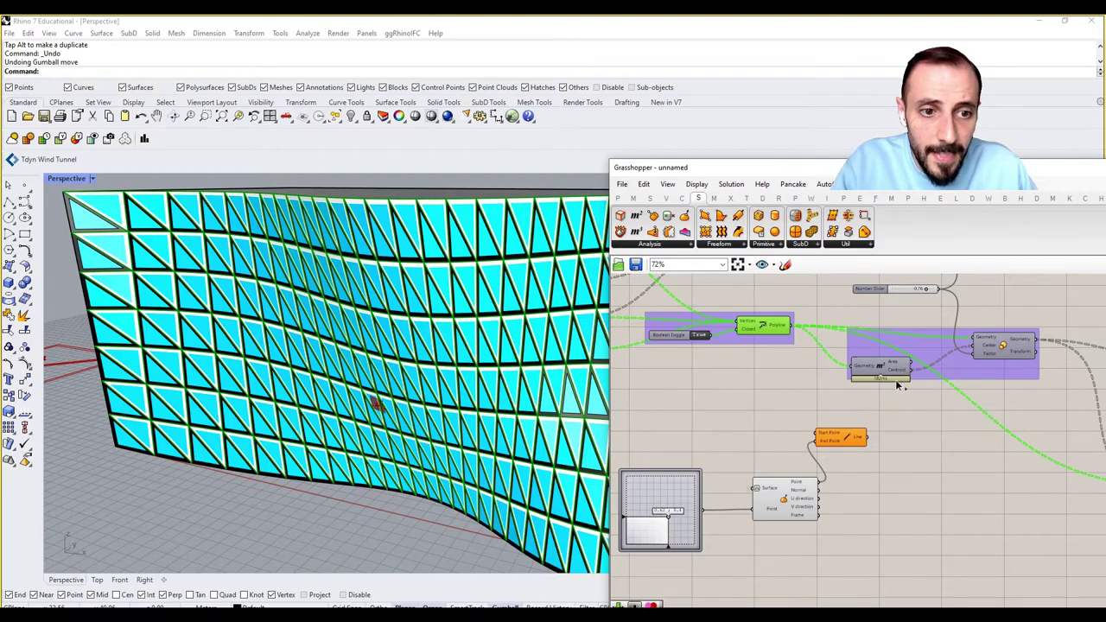
drag(818, 437, 817, 435)
mouse_move(293, 417)
right_down()
mouse_move(190, 425)
mouse_move(230, 440)
mouse_move(480, 442)
mouse_move(462, 441)
right_up()
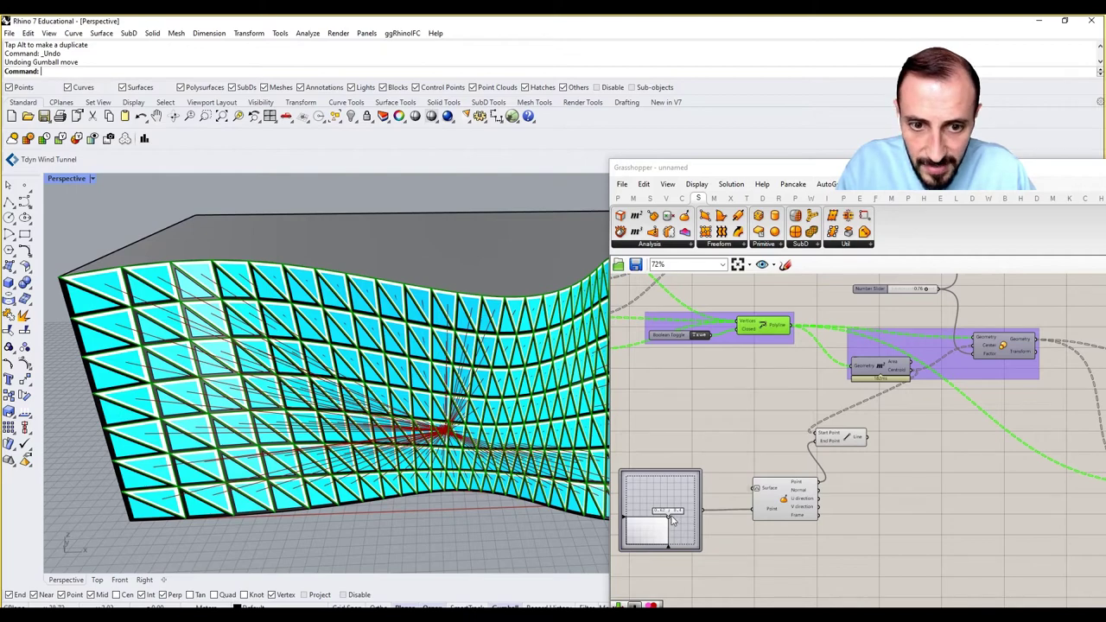
Step: Shift the attractor point slightly with the MD Slider and delete the Line component
mouse_move(673, 518)
mouse_down()
mouse_move(665, 484)
mouse_move(653, 490)
mouse_move(667, 519)
mouse_up()
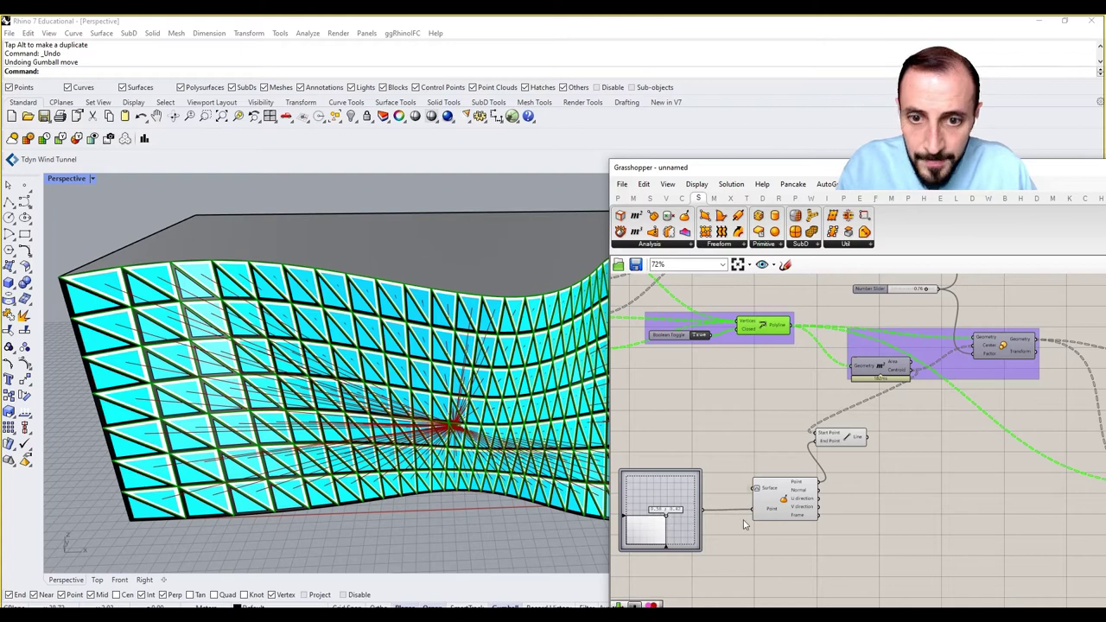
right_drag(926, 454, 900, 460)
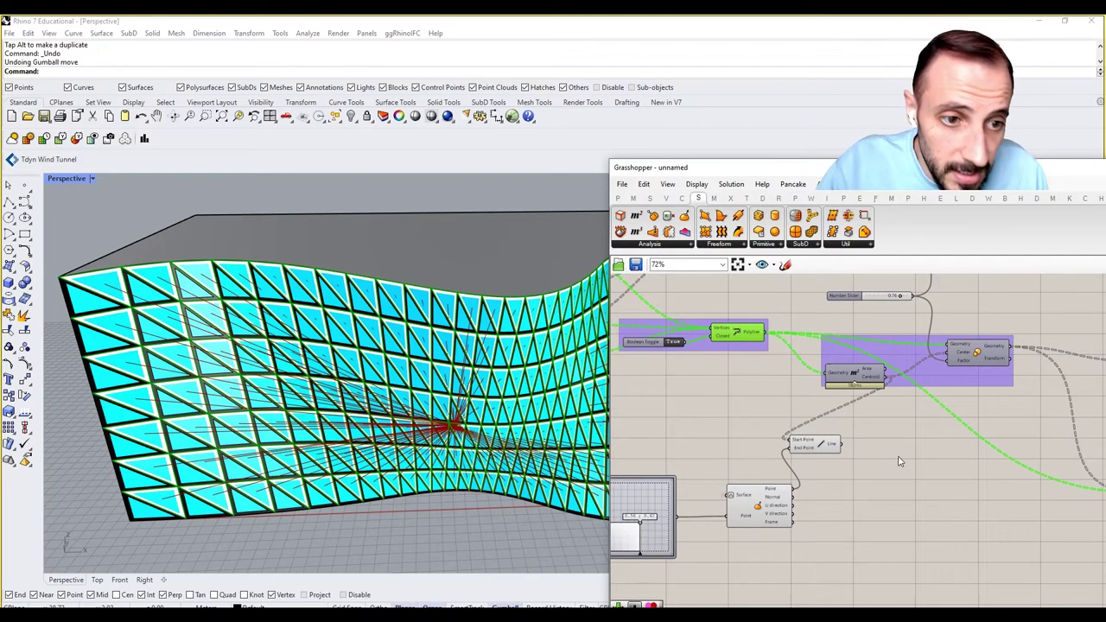
click(811, 454)
key(Delete)
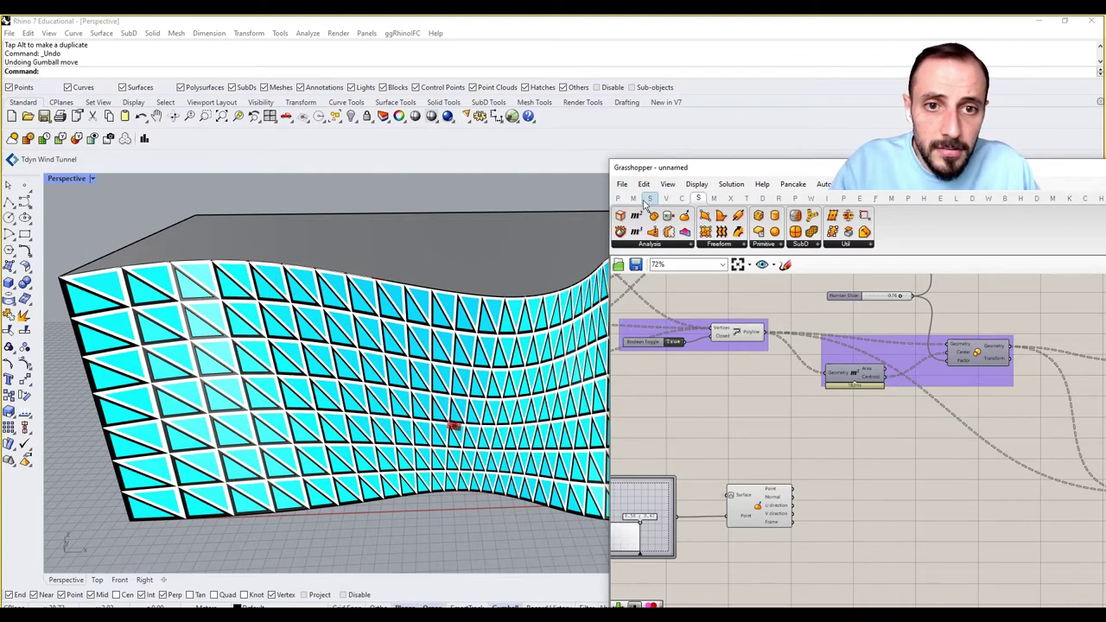
Step: Add a Closest Point component, connecting the Area centroids to Point and the Evaluate Surface point to Cloud
click(651, 199)
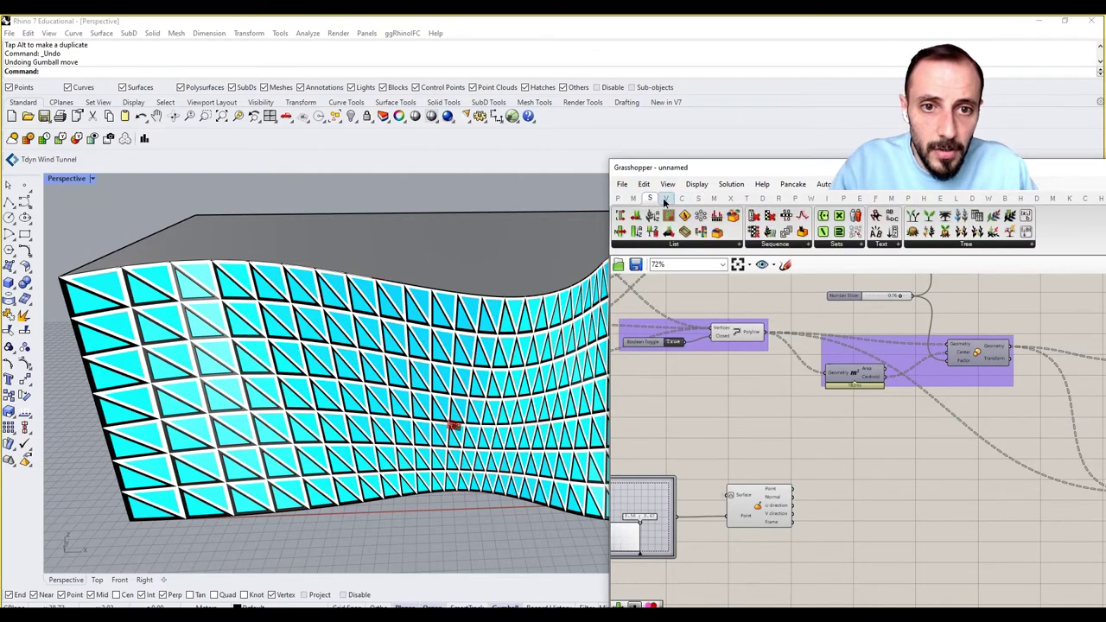
click(666, 199)
click(751, 246)
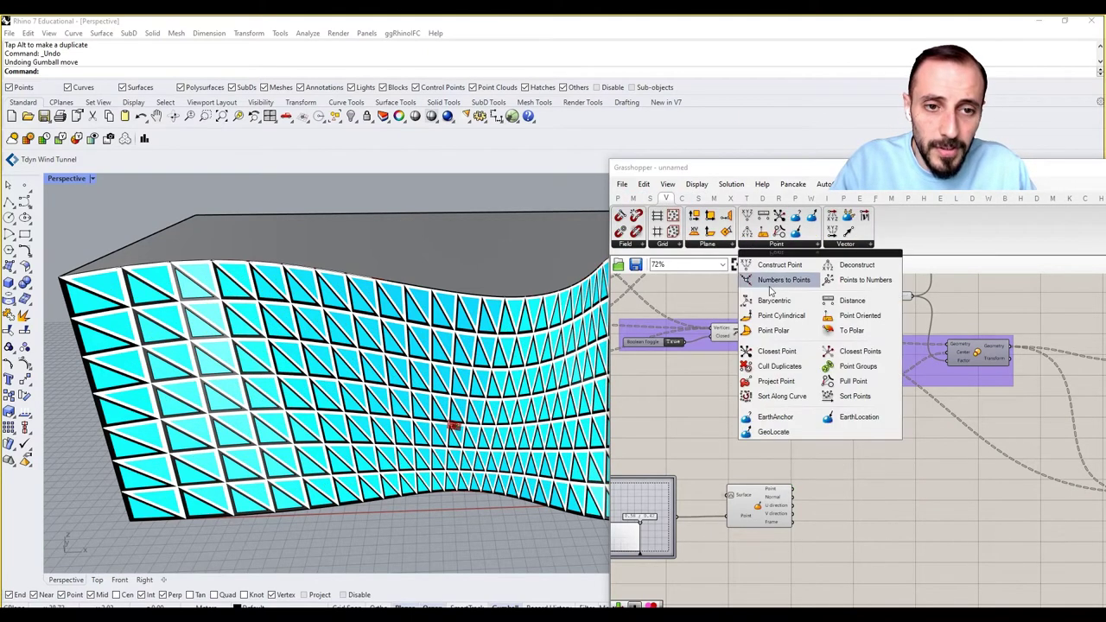
click(779, 359)
click(871, 495)
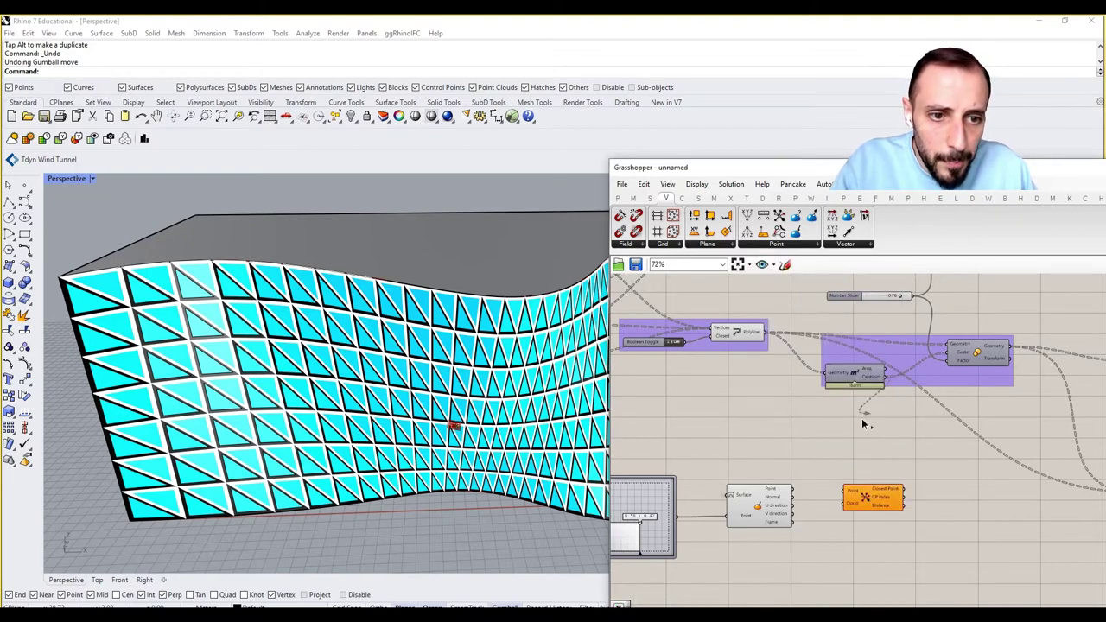
drag(844, 506, 873, 486)
mouse_move(897, 480)
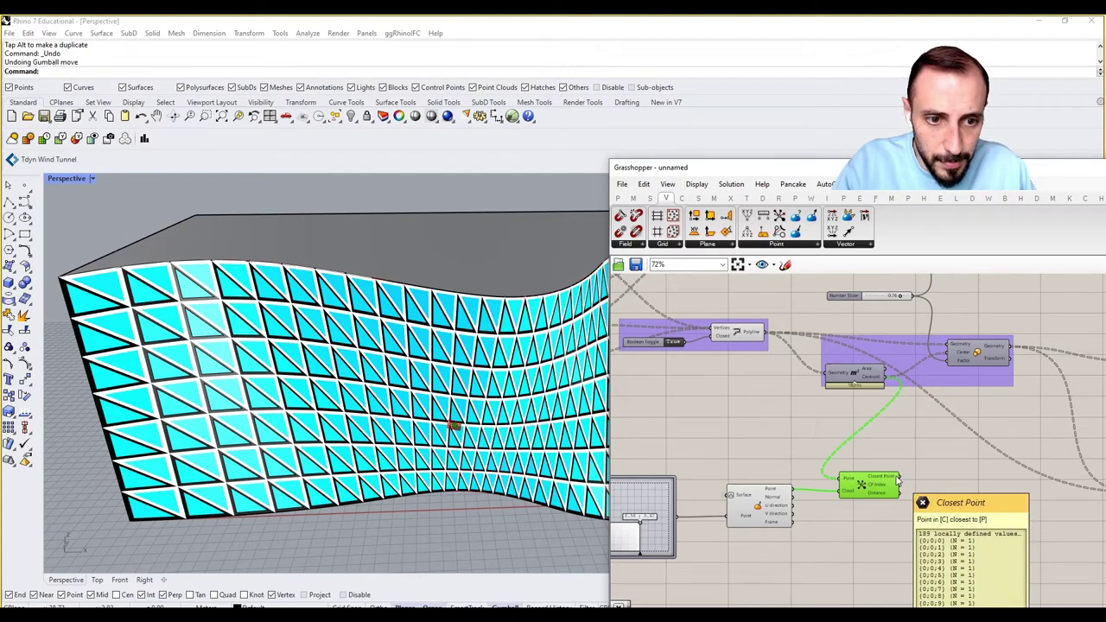
right_drag(898, 481, 847, 446)
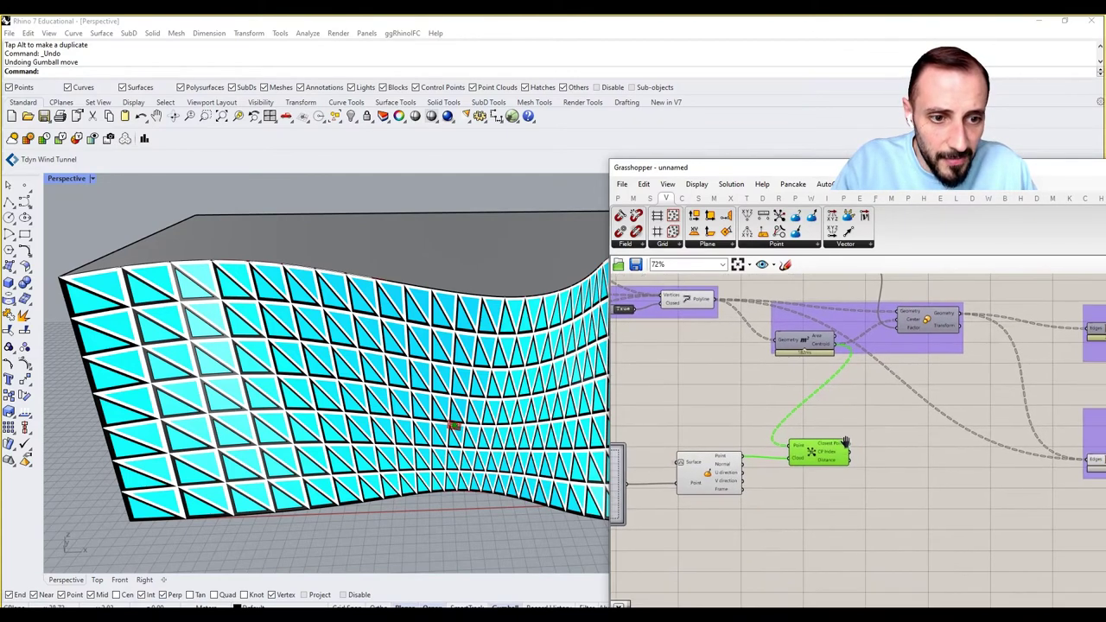
Step: Add a Panel beside Closest Point and feed it the Distance output
double_click(946, 434)
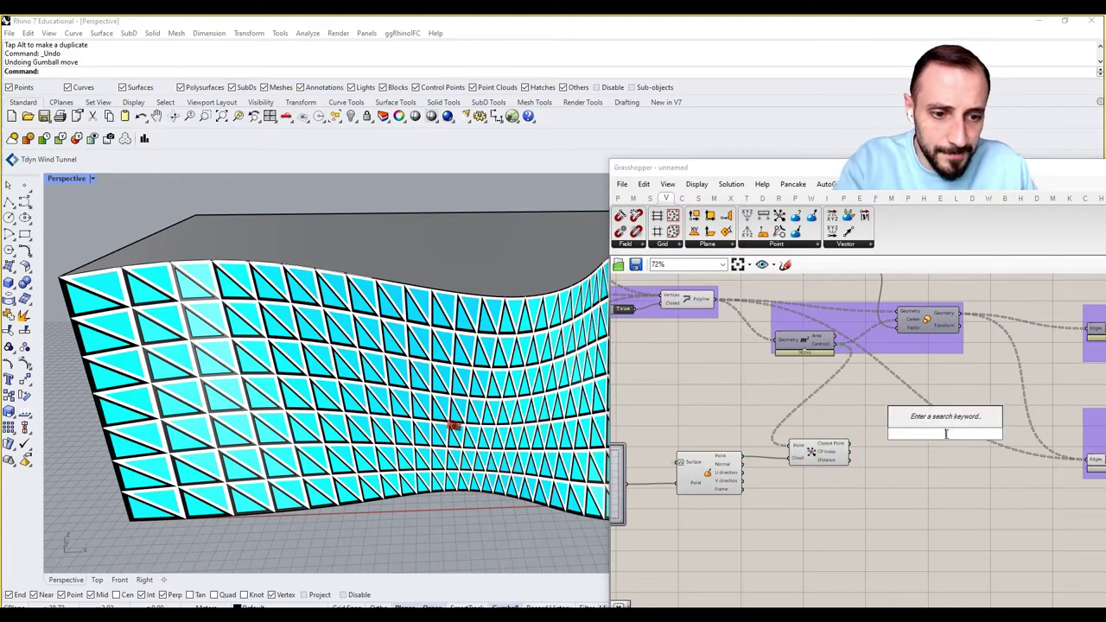
text(panel)
key(Return)
drag(935, 439, 909, 447)
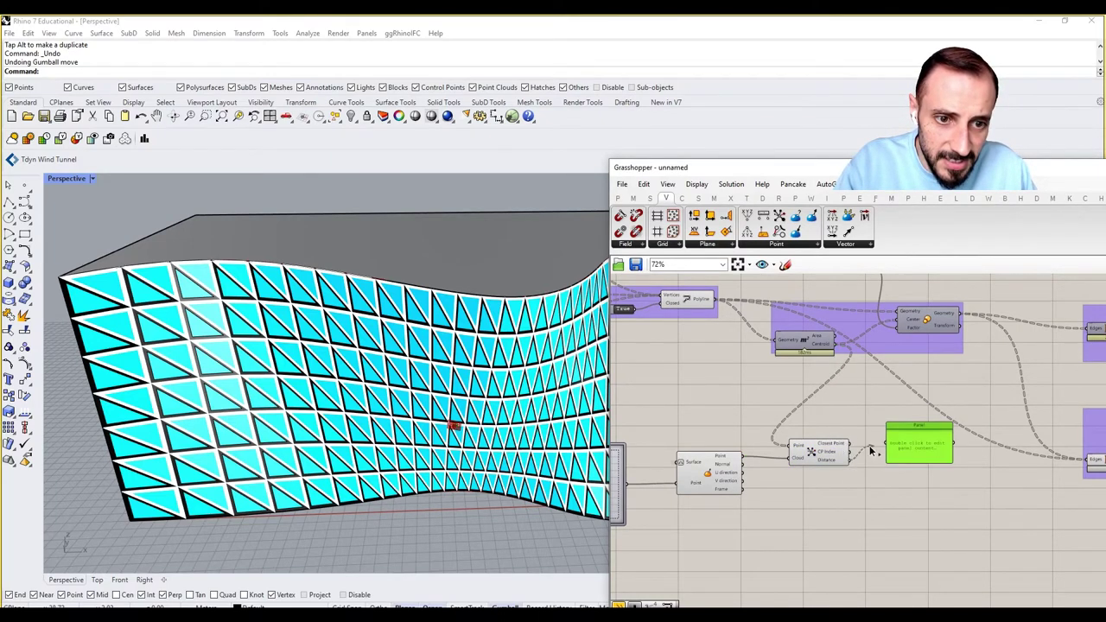
drag(888, 446, 886, 447)
scroll(936, 451, up, 2)
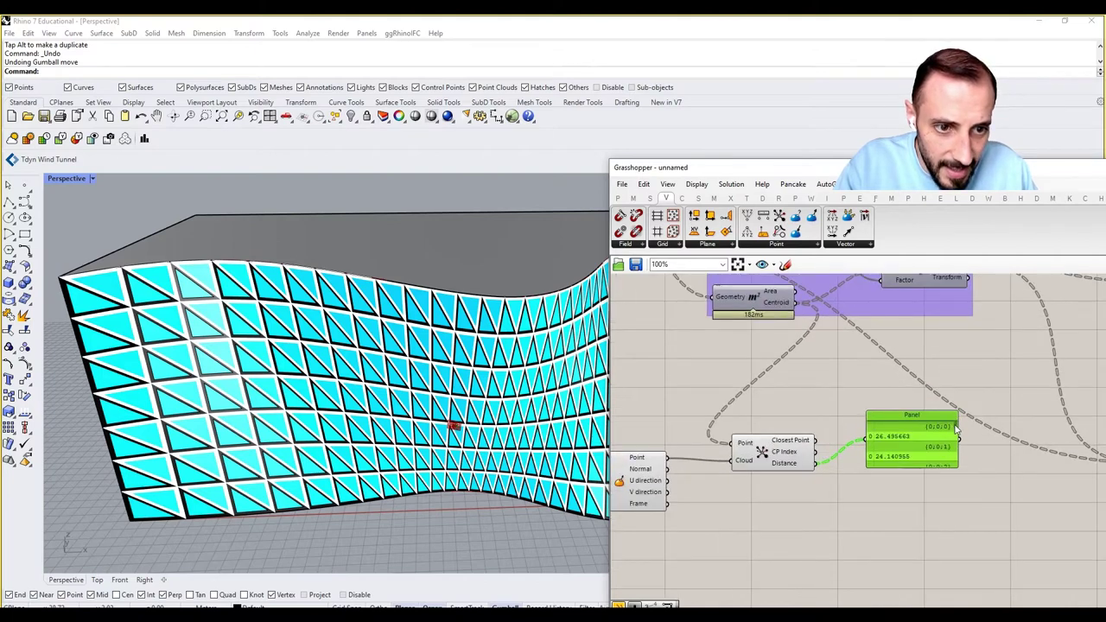
Step: Enlarge the distance Panel, browse its values to the end and nudge it away from Closest Point
drag(956, 428, 946, 545)
right_drag(817, 472, 820, 495)
click(853, 438)
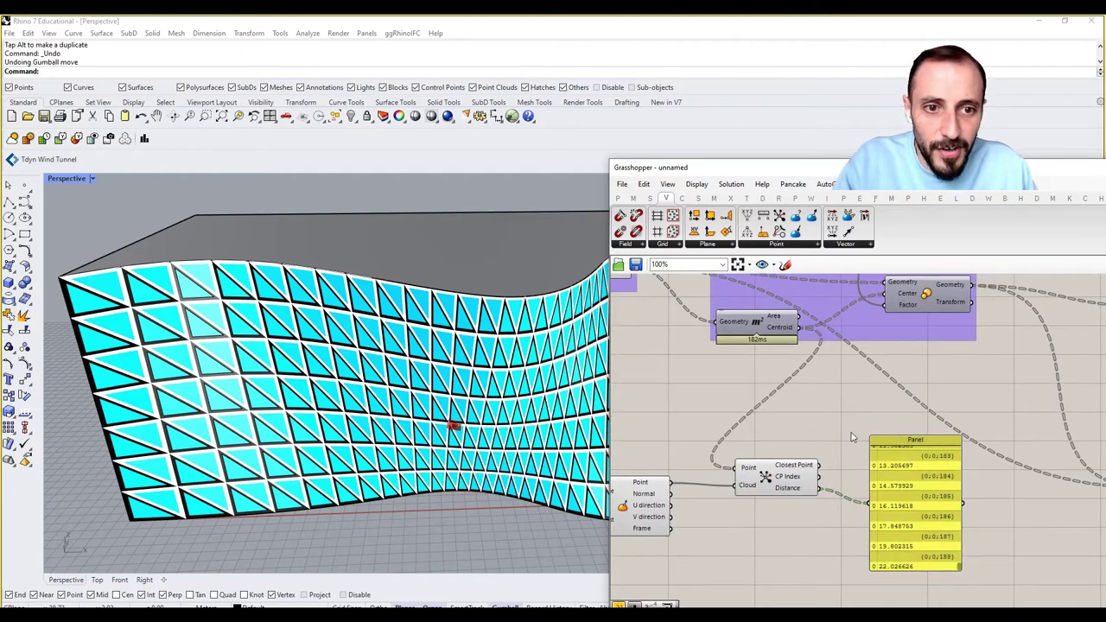
right_drag(851, 442, 846, 462)
drag(913, 496, 919, 497)
right_drag(849, 486, 836, 499)
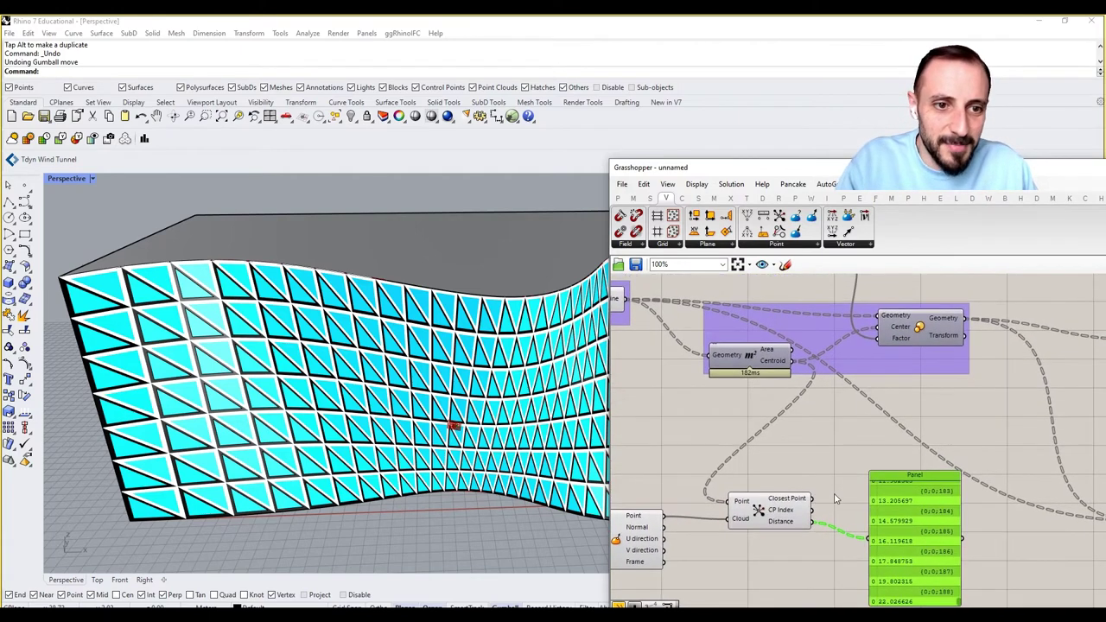
Step: Try to drive the Scale component's Factor directly with Closest Point's Distance output and inspect the facade
drag(812, 522, 877, 338)
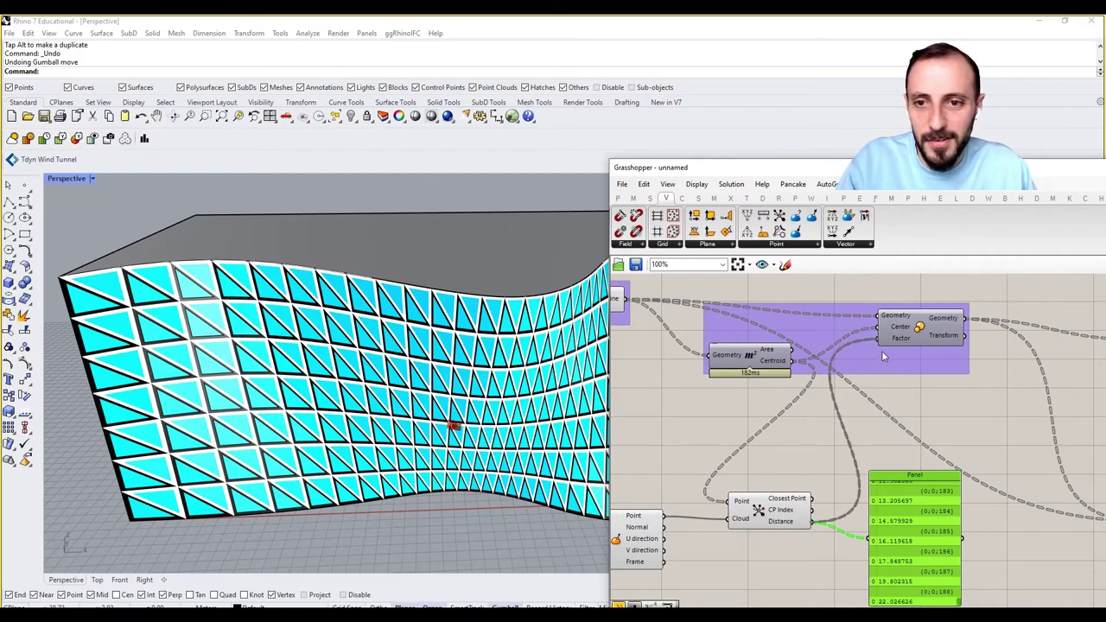
scroll(415, 375, down, 5)
right_drag(432, 407, 402, 429)
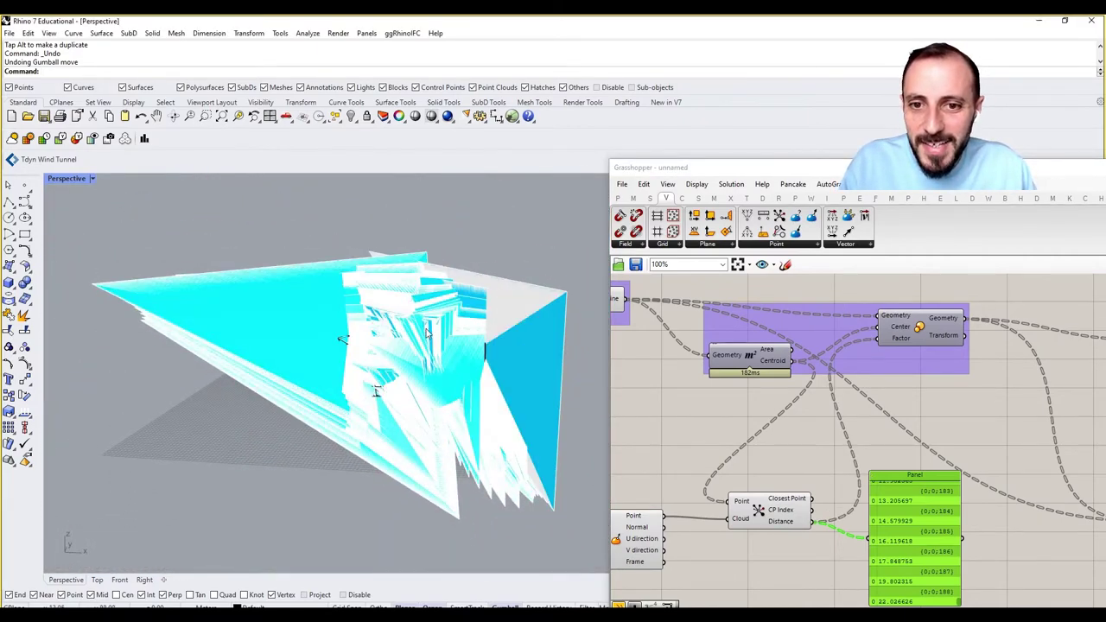
scroll(427, 333, up, 2)
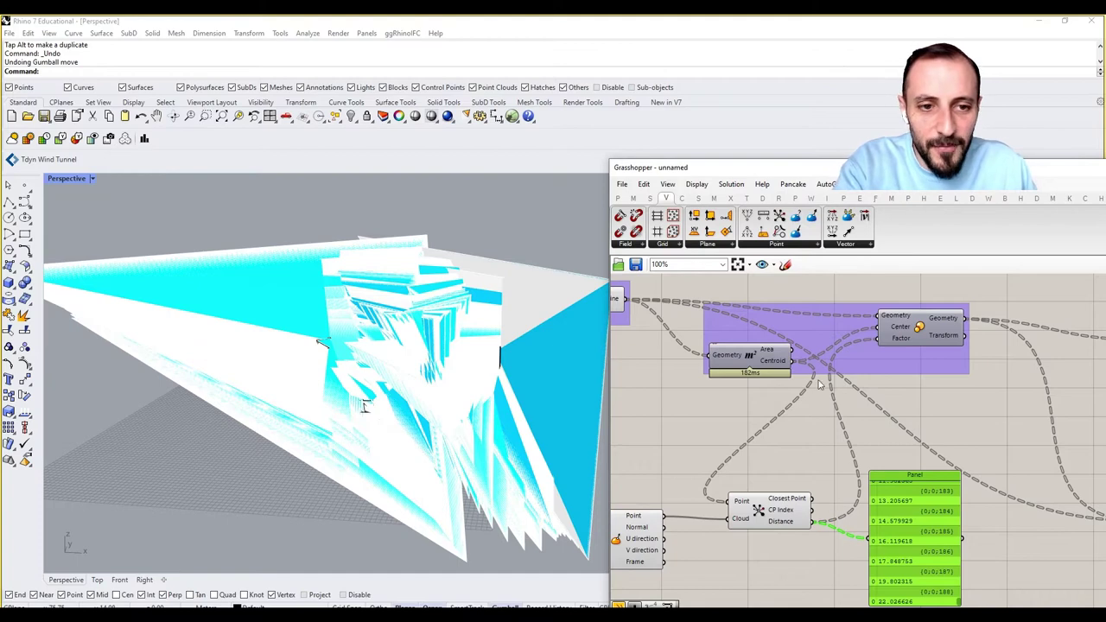
Step: Reconnect the number slider to the Scale component's Factor input and delete the distance Panel
right_drag(815, 318, 828, 381)
drag(871, 380, 891, 401)
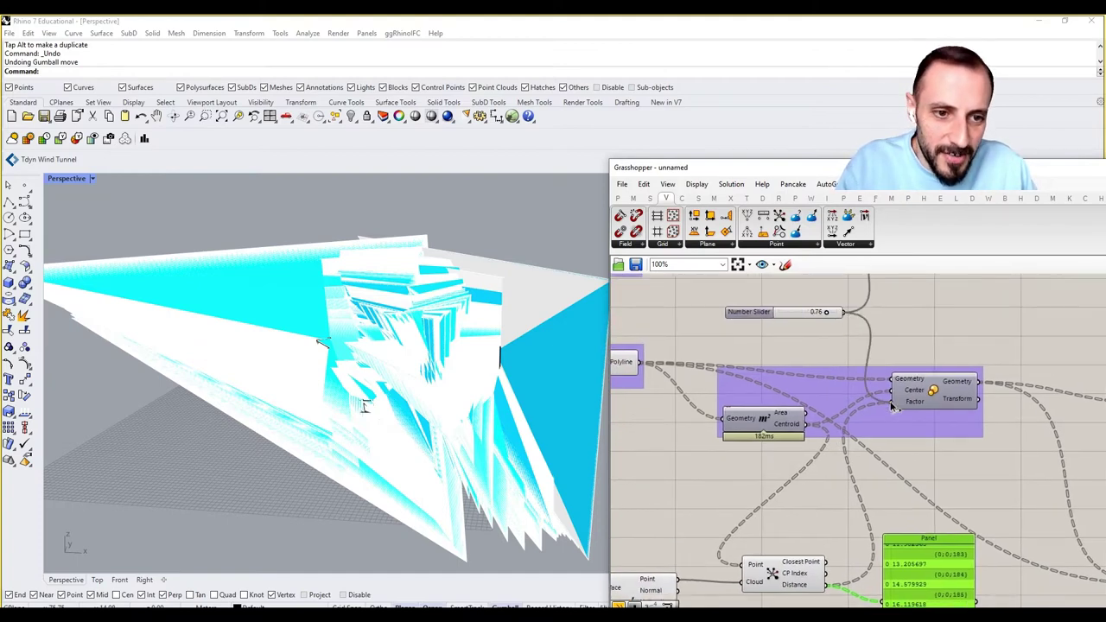
key(Delete)
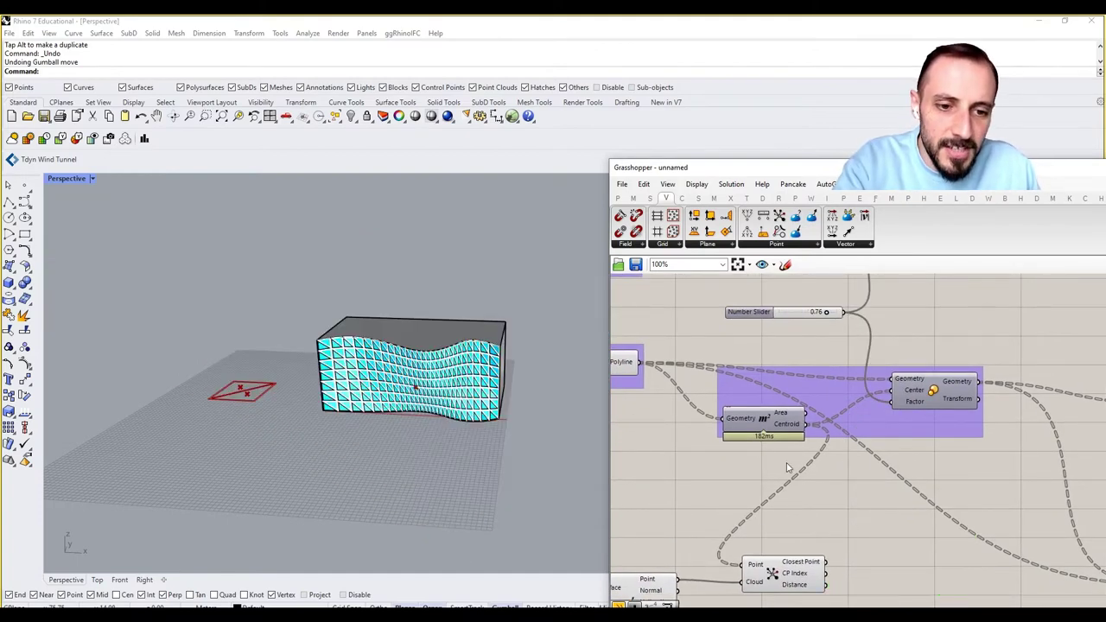
Step: Add a Remap Numbers component beside Closest Point and connect the Distance output to its Value input
click(634, 198)
click(642, 245)
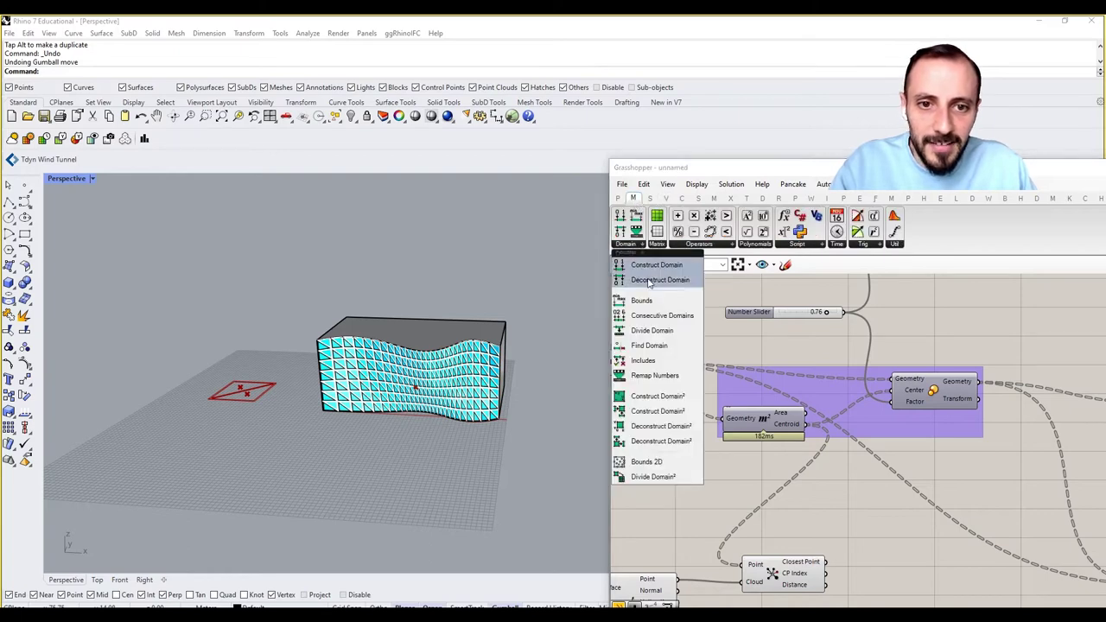
click(659, 381)
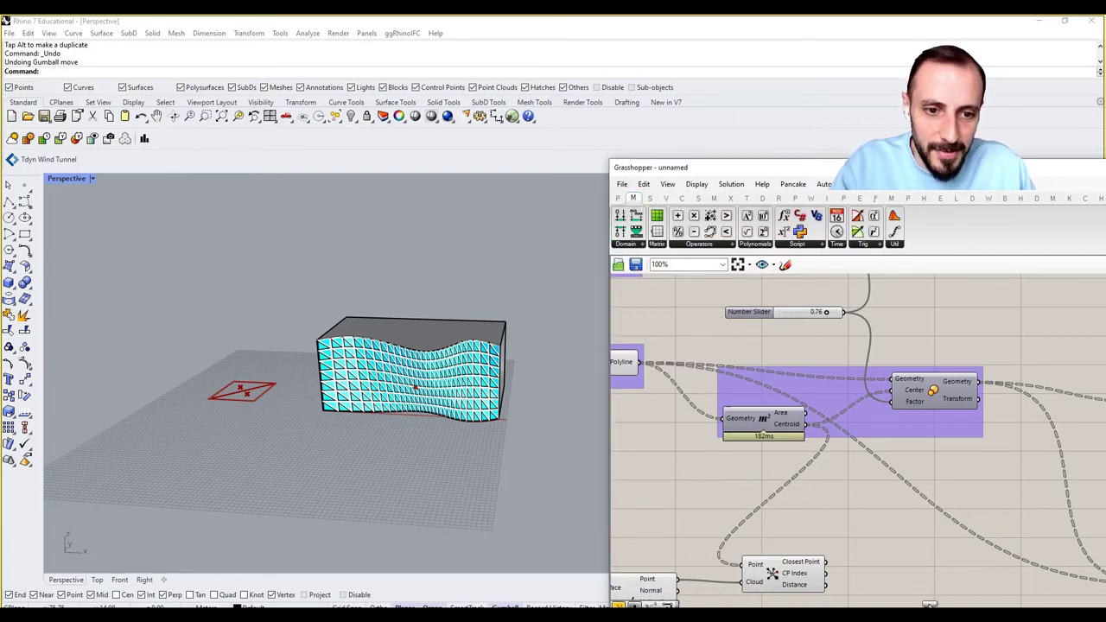
click(907, 575)
right_drag(902, 569, 872, 503)
scroll(817, 506, up, 2)
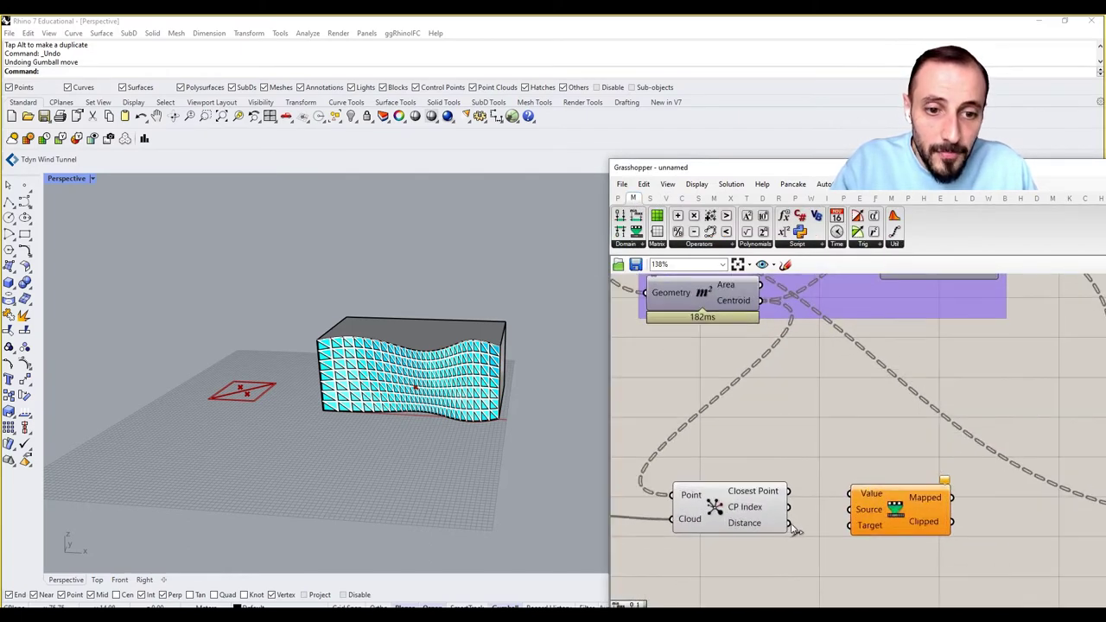
drag(788, 523, 916, 521)
drag(752, 511, 728, 497)
drag(910, 513, 883, 514)
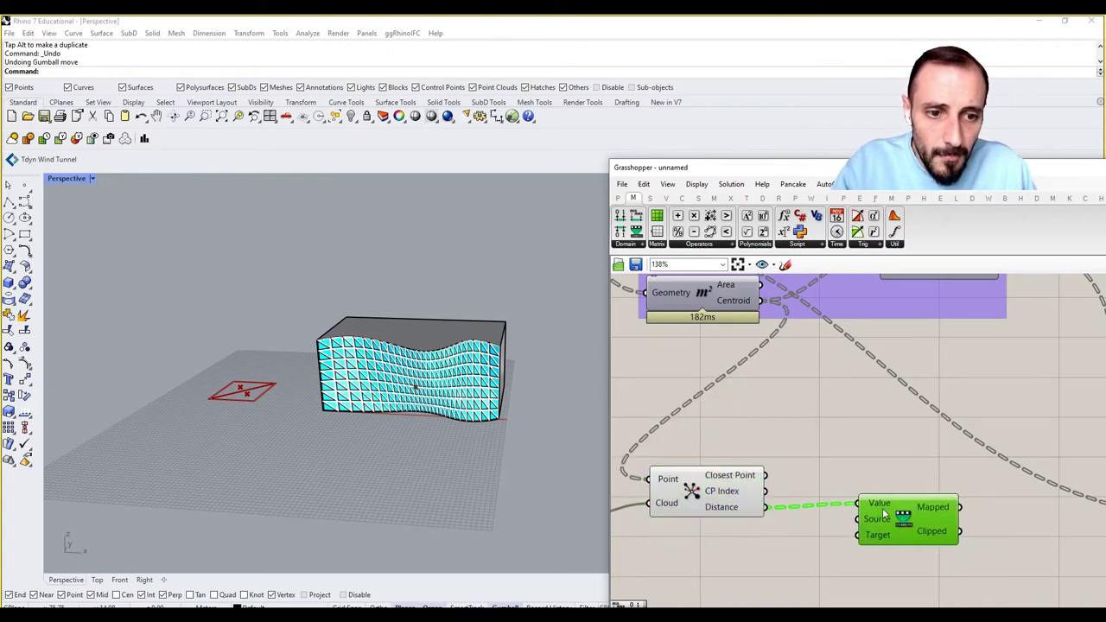
mouse_move(883, 510)
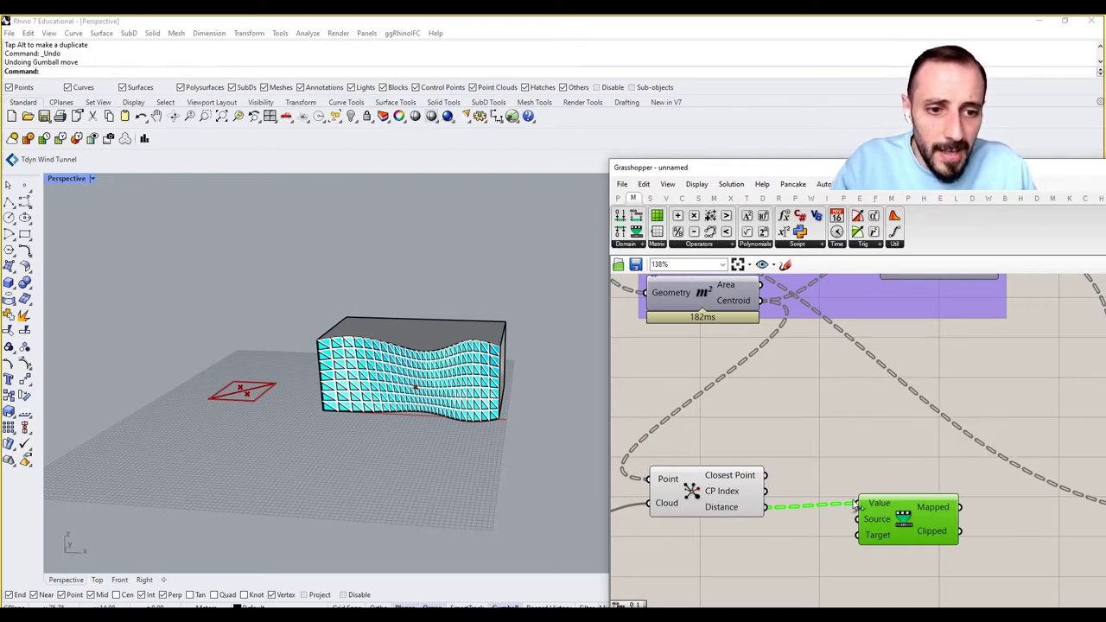
Step: Check Closest Point's Distance values in a temporary Panel above Remap Numbers and delete that Panel
double_click(808, 441)
text(panel)
key(Return)
drag(810, 440, 867, 442)
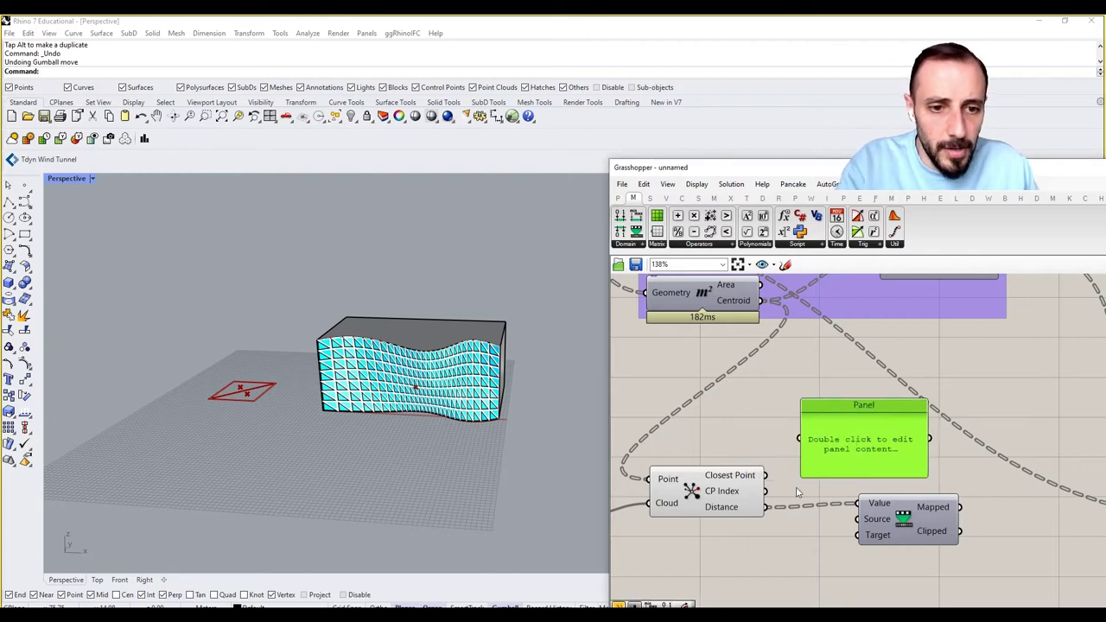
drag(766, 507, 803, 438)
right_drag(867, 427, 837, 399)
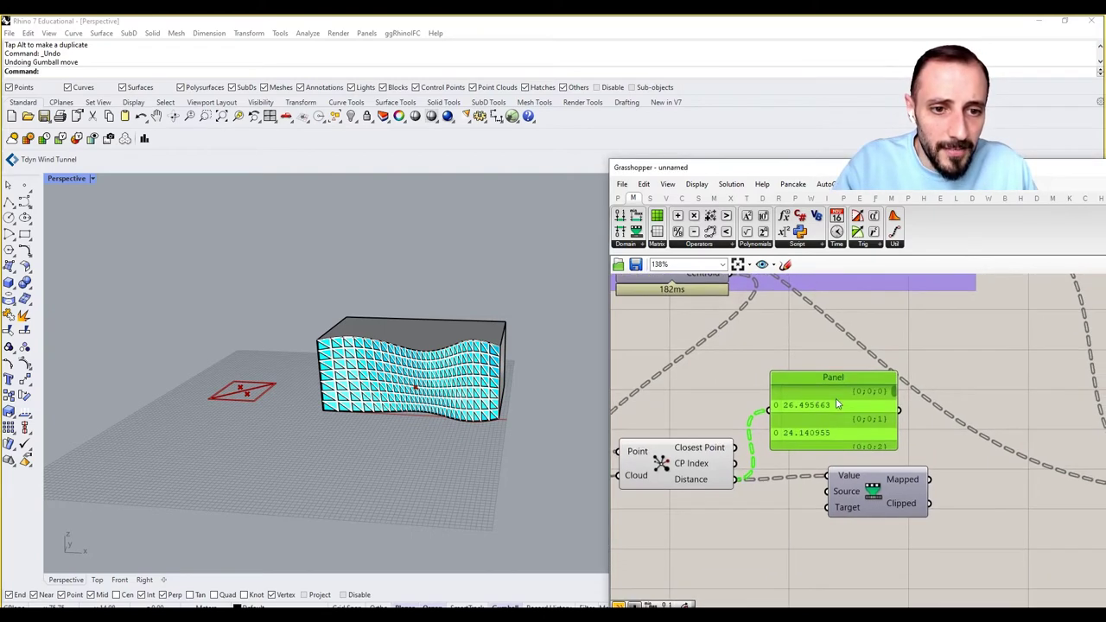
mouse_move(895, 390)
mouse_down()
mouse_move(891, 451)
mouse_move(893, 390)
mouse_up()
mouse_move(853, 492)
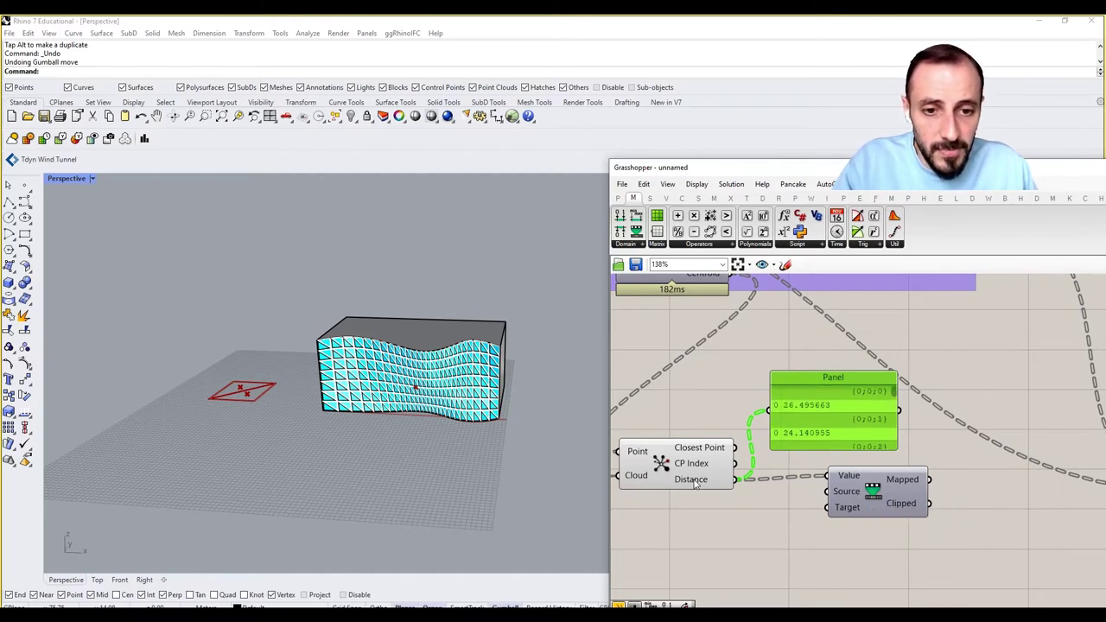
mouse_move(694, 483)
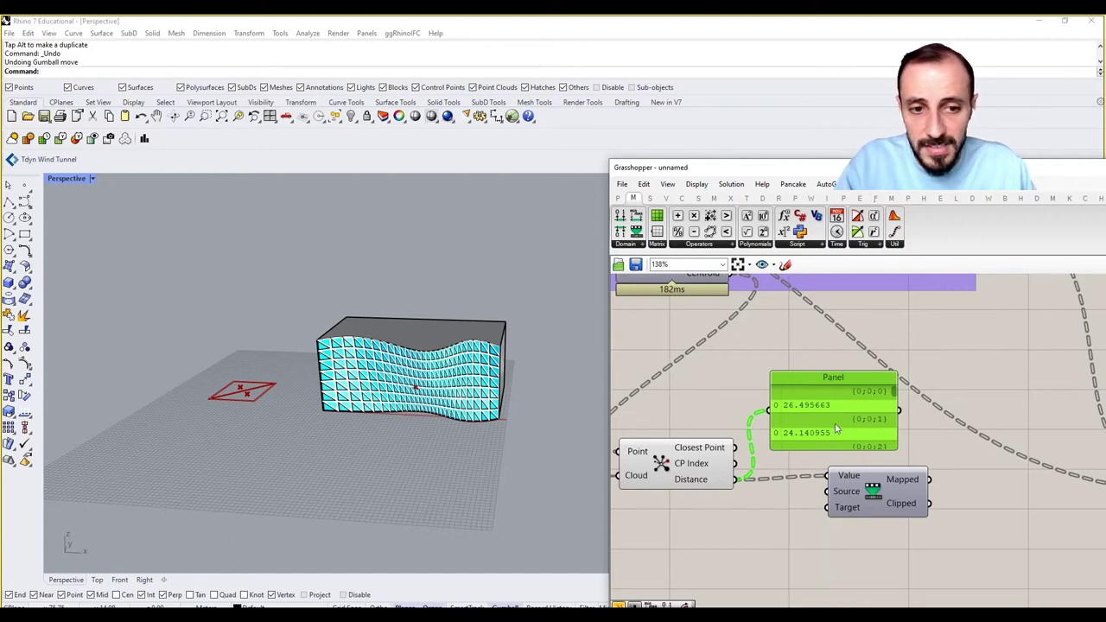
key(Delete)
Step: Space Remap Numbers and Closest Point apart, and add a Bounds component below them fed by the Distance output
drag(863, 482, 905, 473)
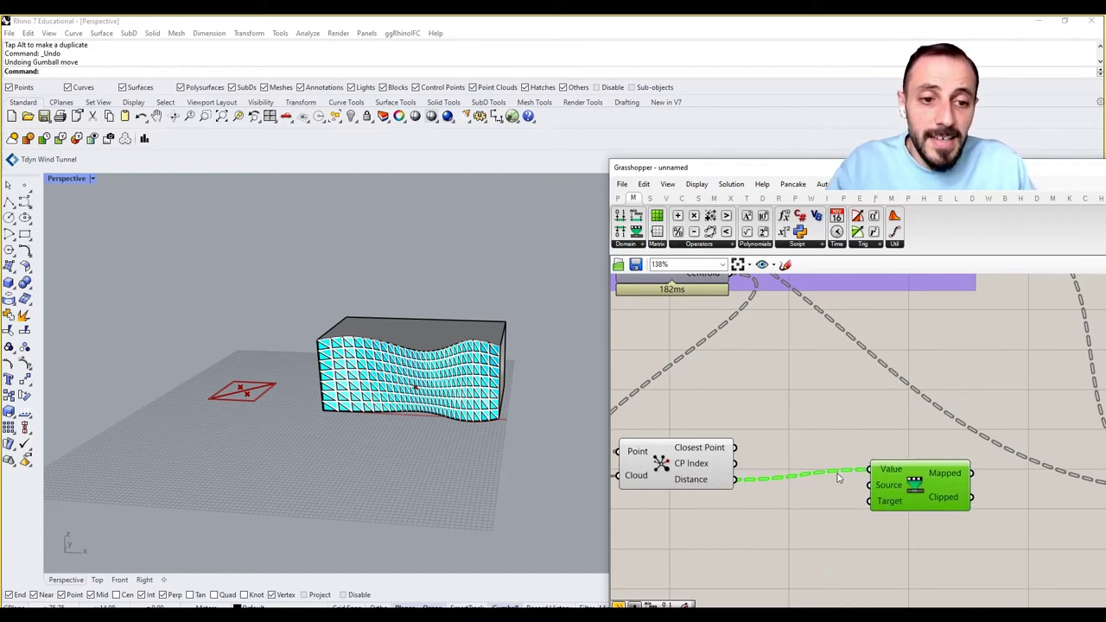
right_drag(719, 474, 761, 452)
drag(760, 452, 750, 449)
click(637, 248)
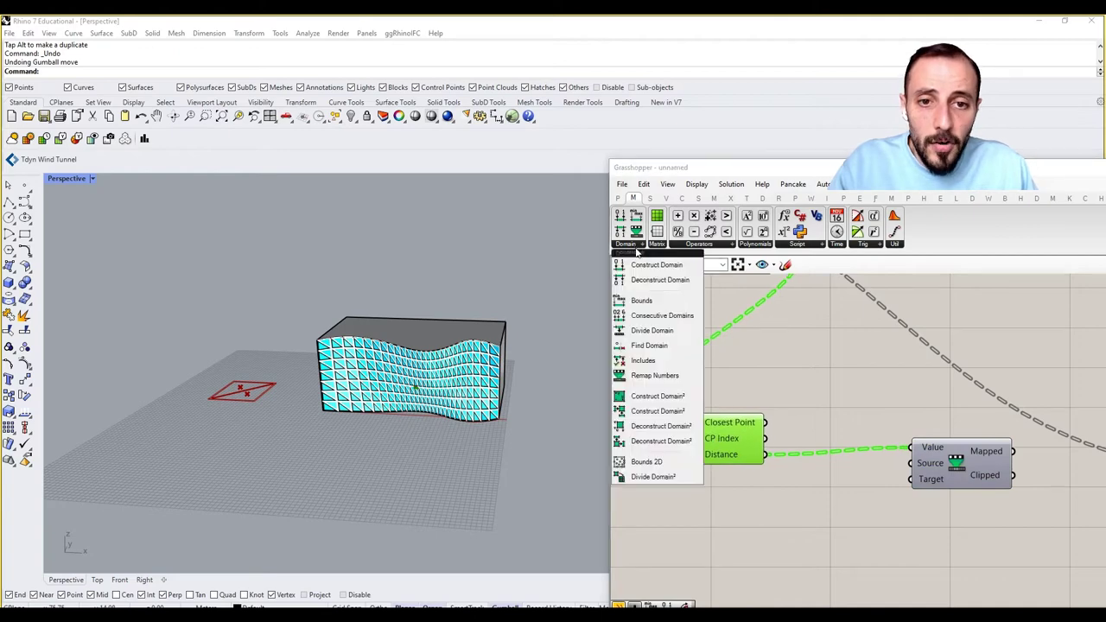
click(647, 299)
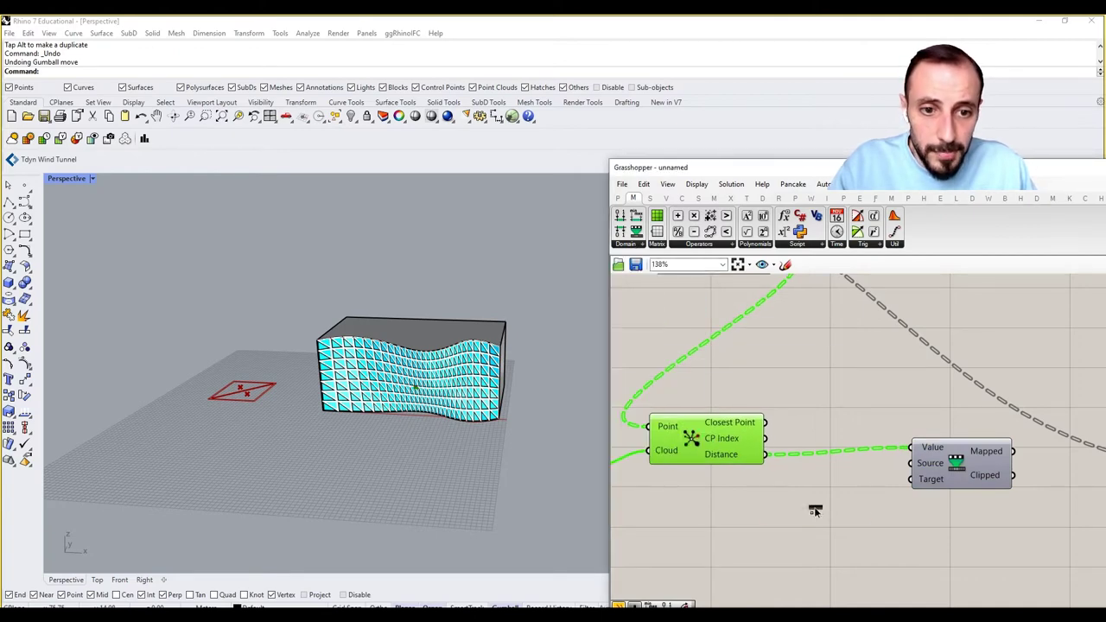
click(810, 507)
drag(764, 455, 759, 507)
Step: Add a Panel below Remap Numbers and connect the Bounds component's Domain output to it
double_click(951, 553)
text(panel)
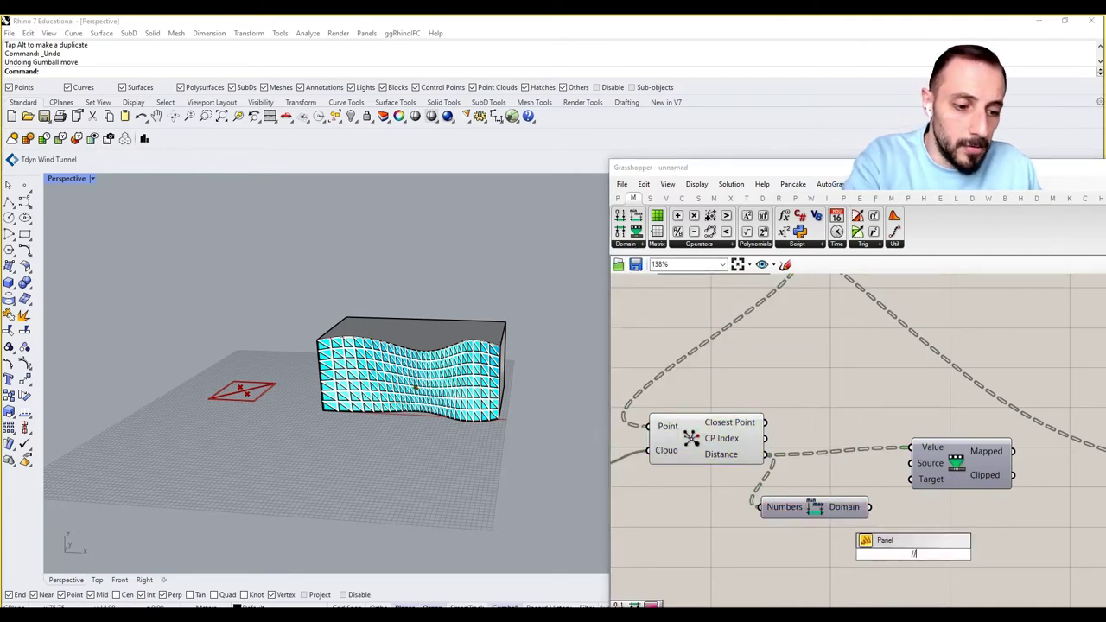
key(Return)
drag(869, 507, 895, 558)
right_drag(938, 549, 895, 492)
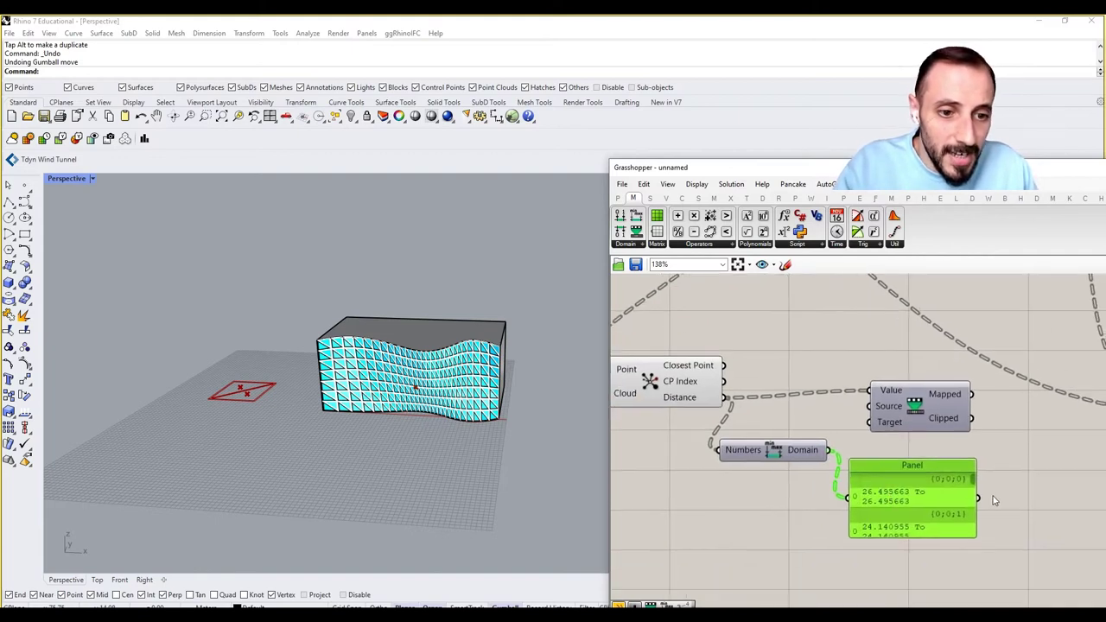
Step: Widen the Panel showing the Bounds domains and flatten the Numbers input of the Bounds component
drag(973, 486, 1073, 485)
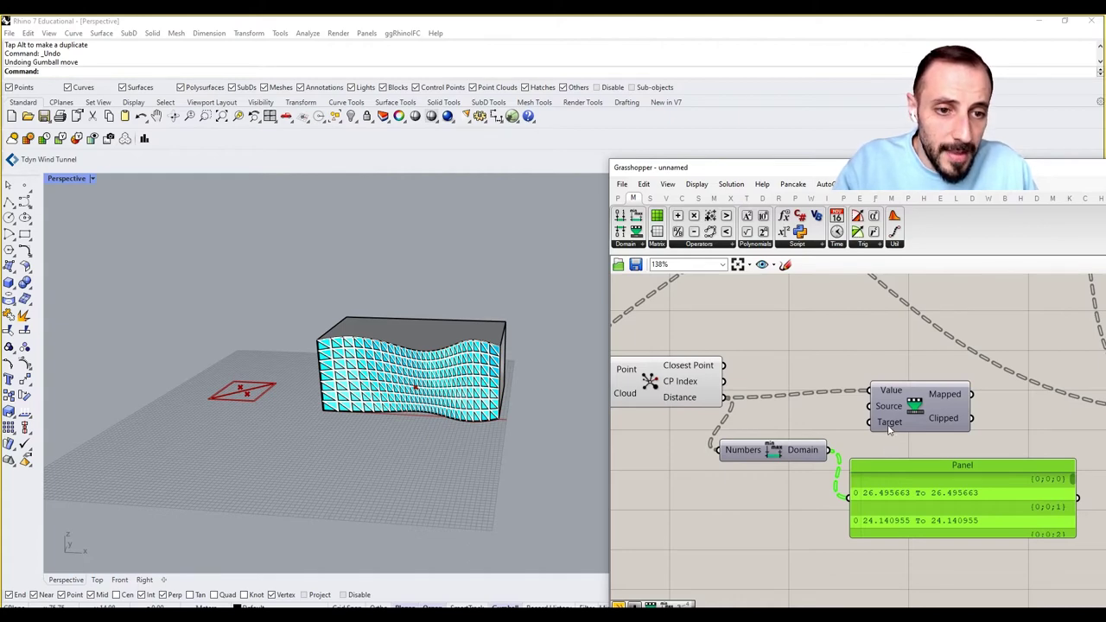
mouse_move(891, 429)
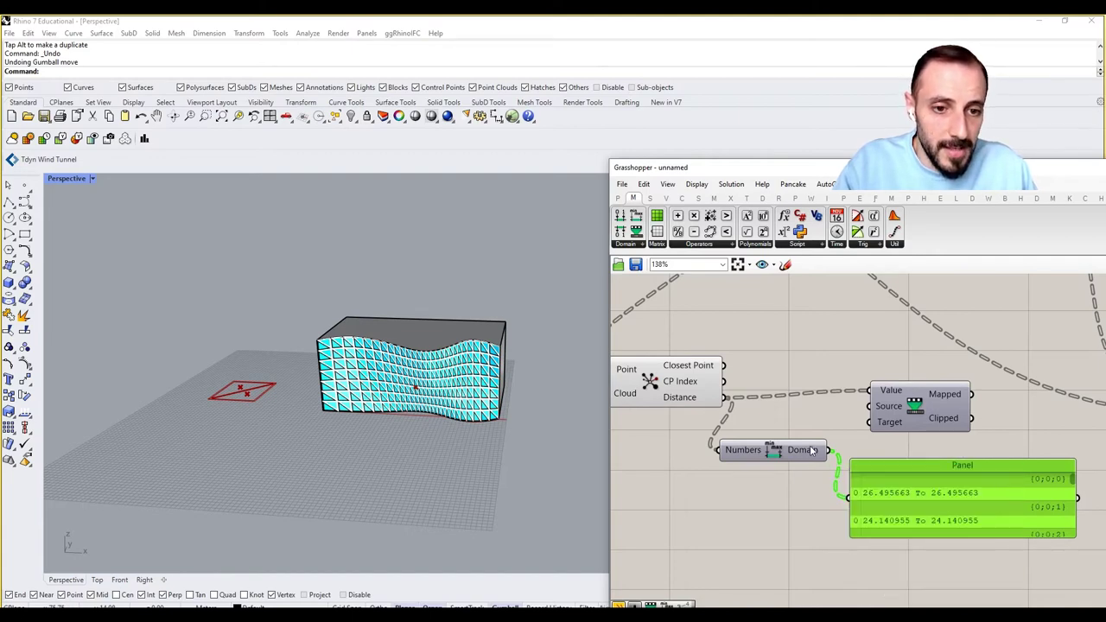
drag(763, 458, 762, 465)
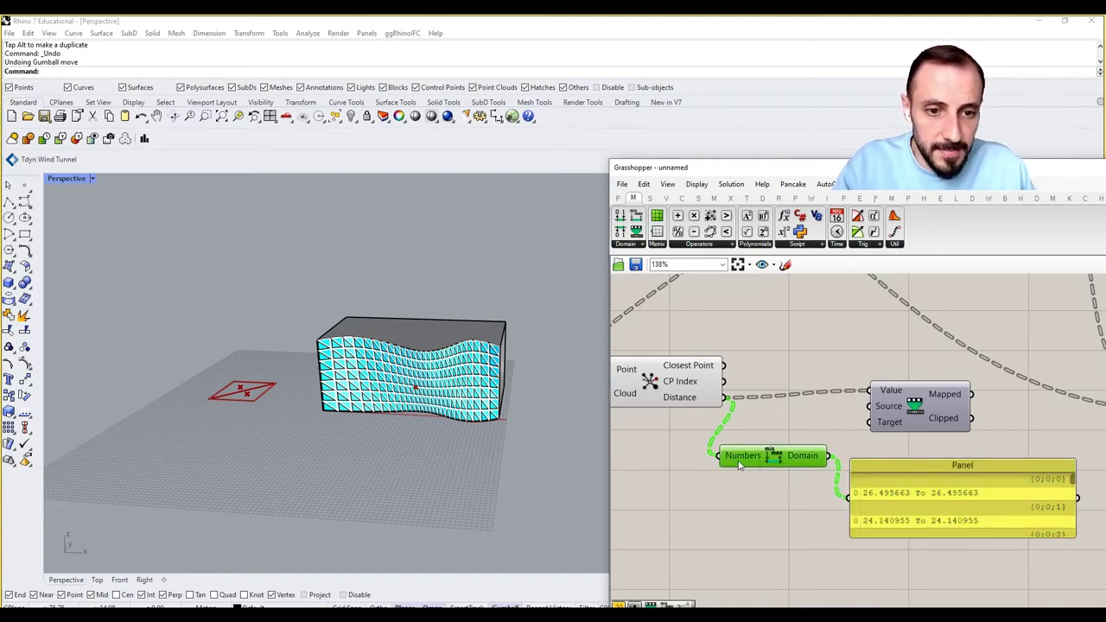
click(751, 476)
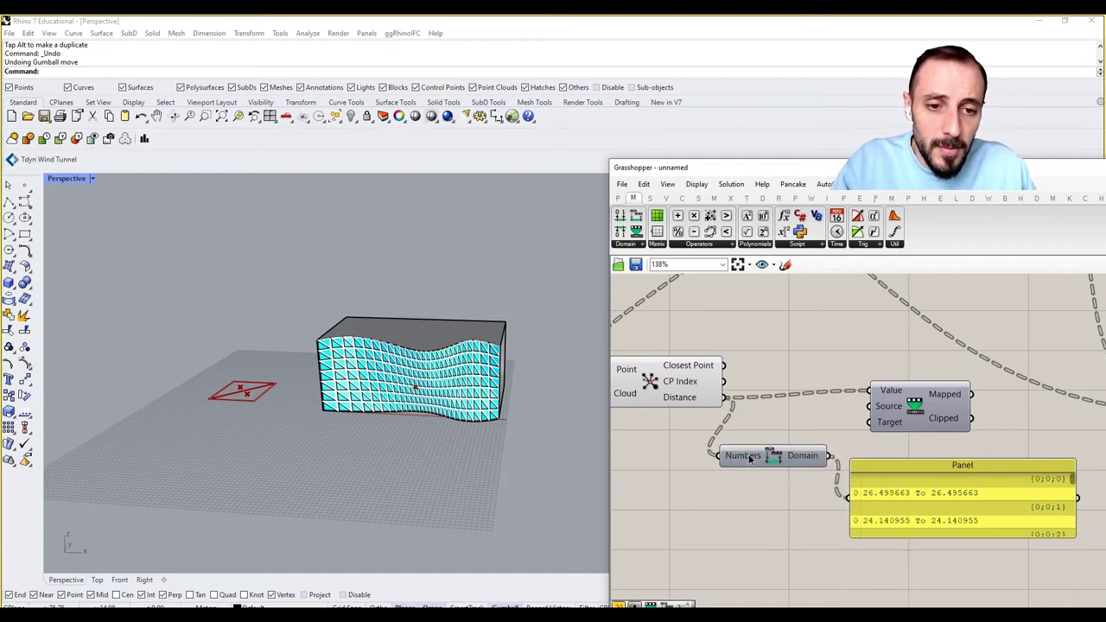
right_click(750, 459)
click(778, 467)
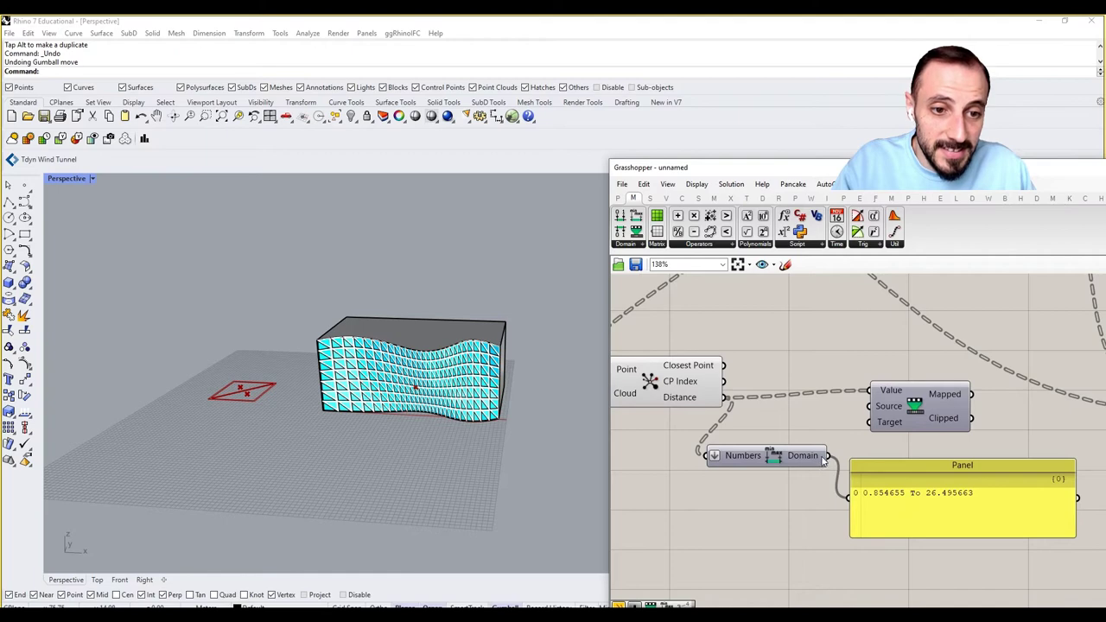
Step: Connect the Bounds Domain output to the Source input of Remap Numbers and delete the Panel beneath it
drag(828, 455, 870, 406)
click(932, 501)
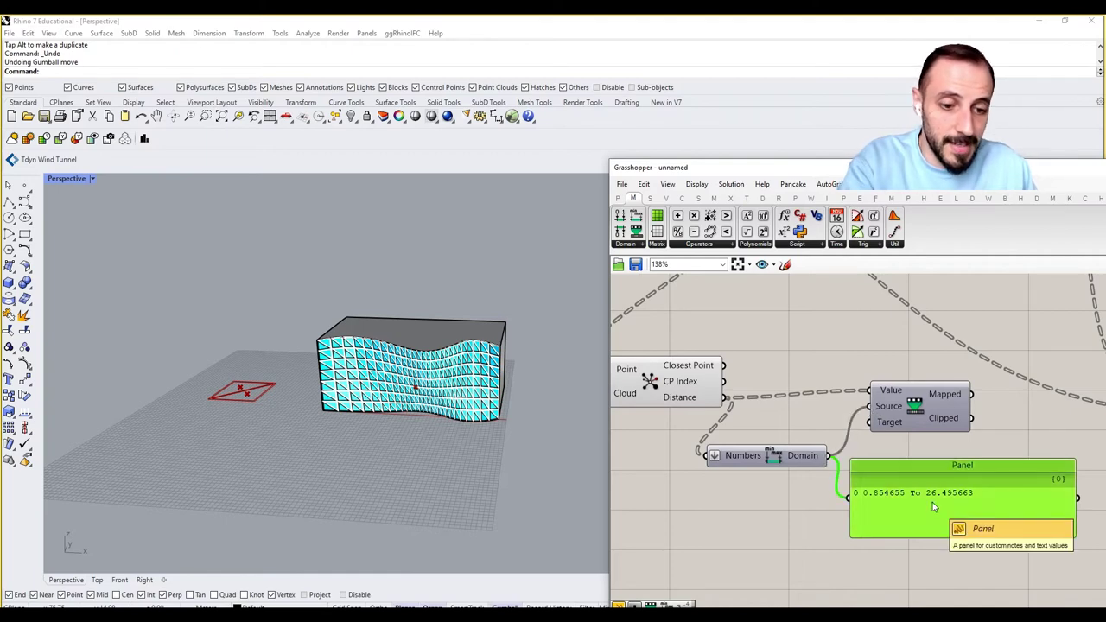
key(Delete)
Step: Add a temporary Panel below Remap Numbers, connect the Mapped output to it and read through the remapped values
double_click(945, 503)
text(//)
key(Return)
drag(947, 503, 980, 498)
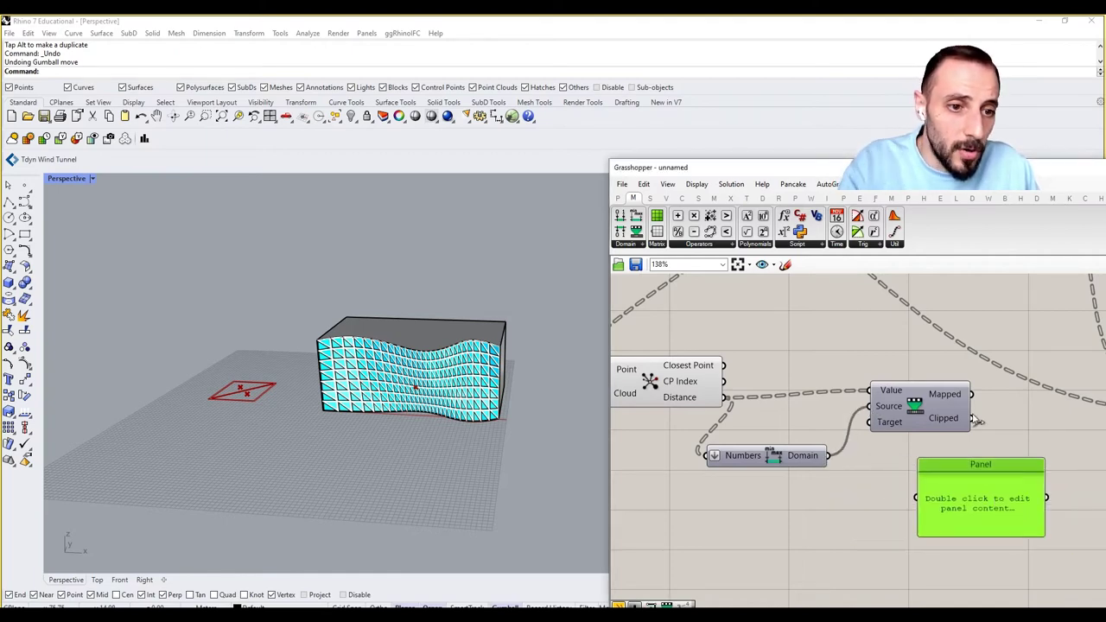
drag(972, 418, 917, 498)
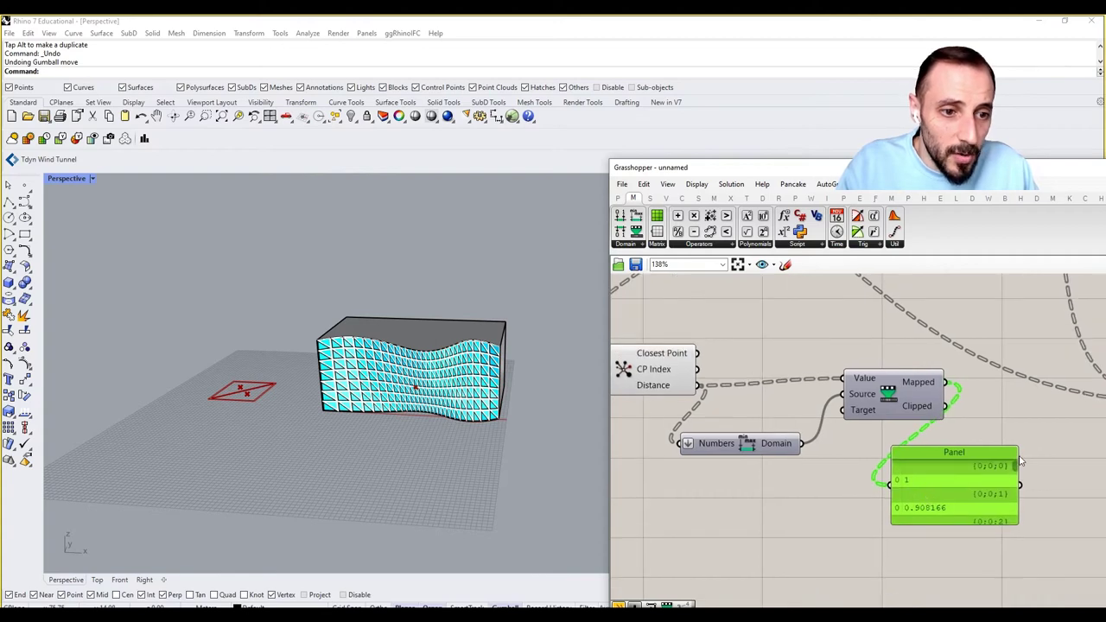
drag(1021, 463, 1013, 524)
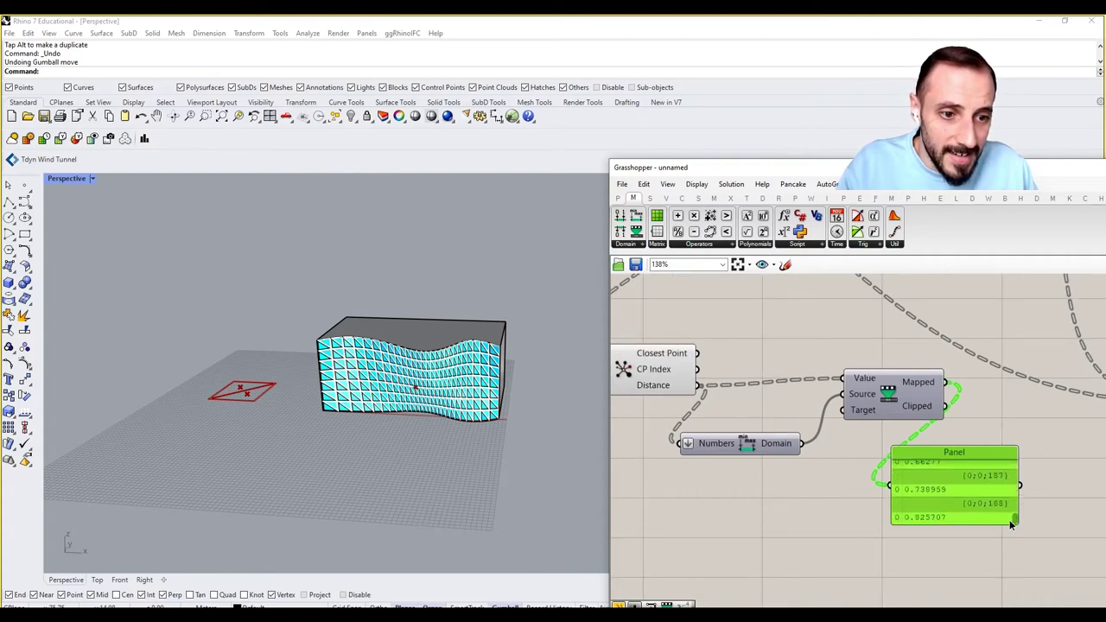
right_drag(781, 469, 814, 471)
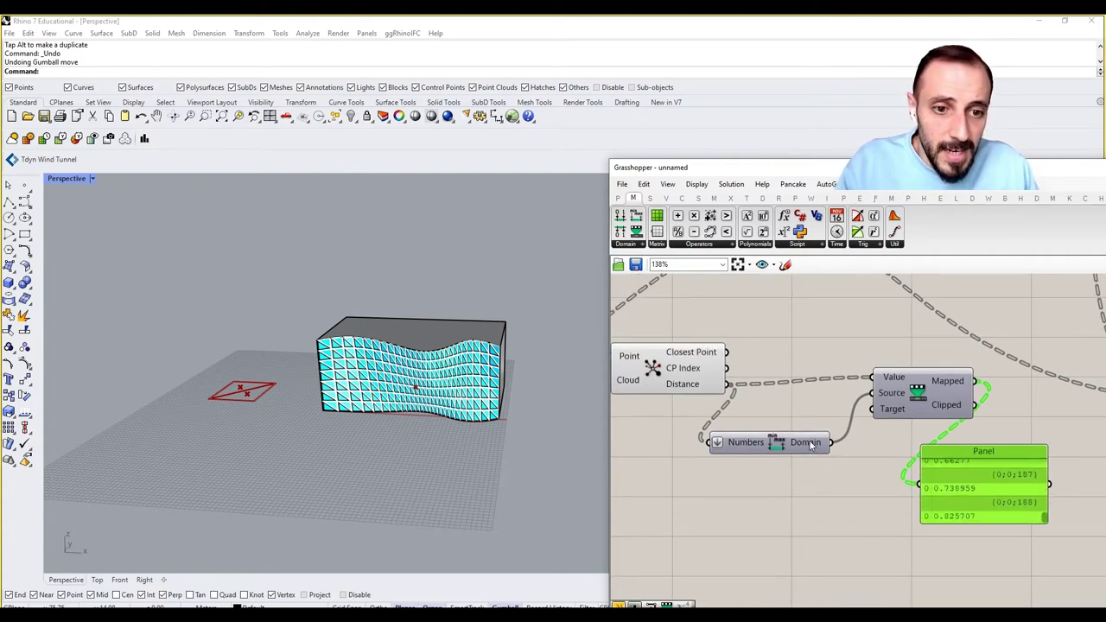
mouse_move(811, 444)
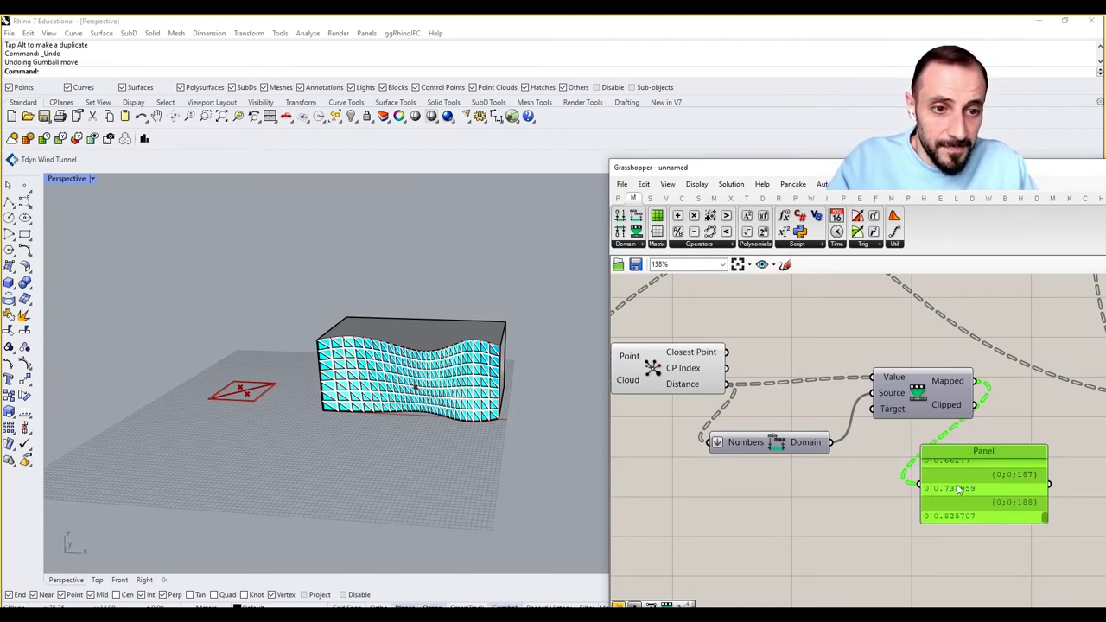
click(823, 506)
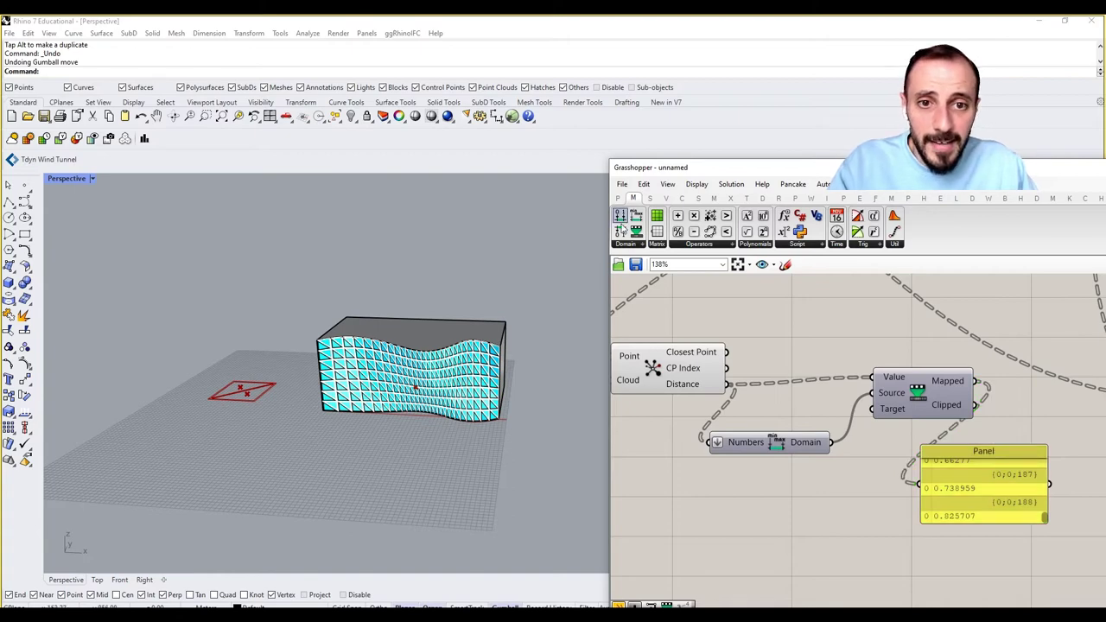
Step: Add a Construct Domain component below Bounds and a 0.10 number slider connected to its Domain start input
drag(619, 218, 791, 517)
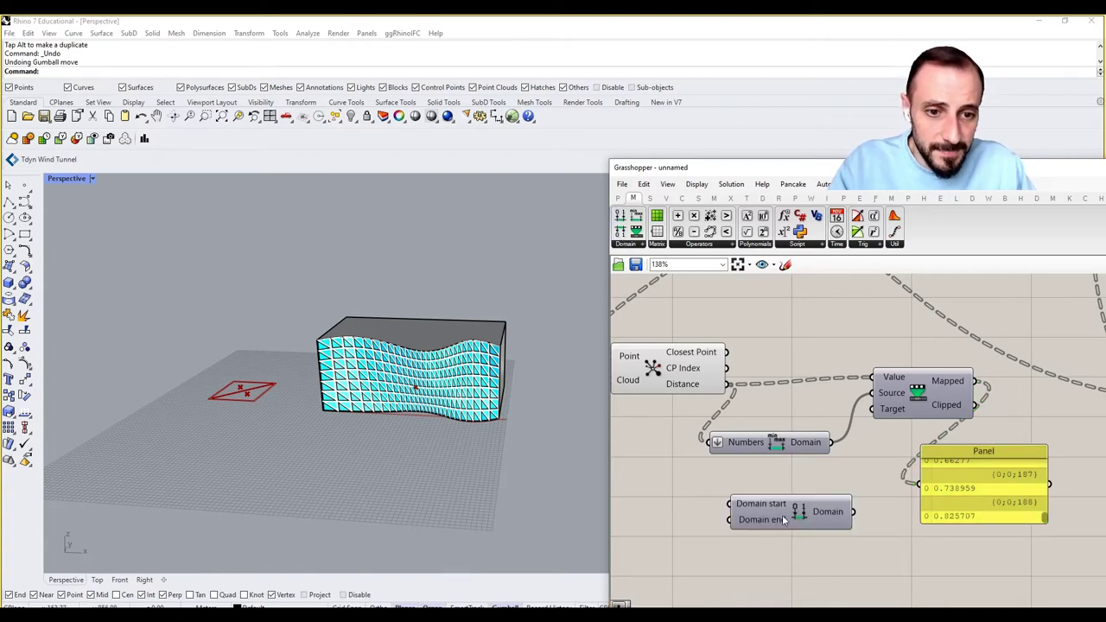
right_drag(769, 515, 815, 513)
double_click(727, 495)
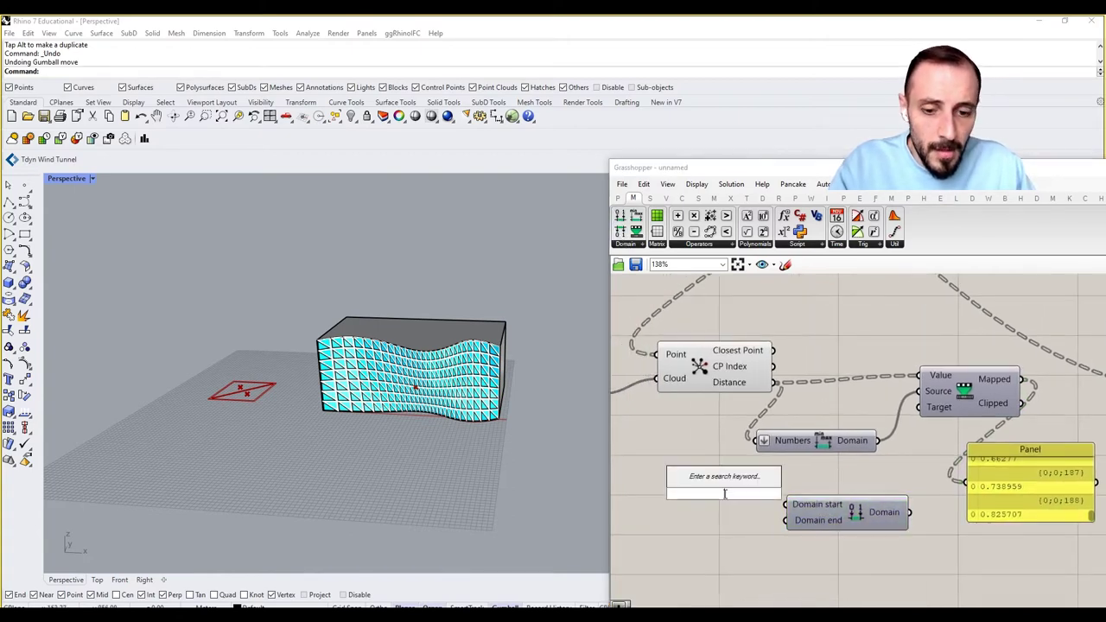
text(0.10)
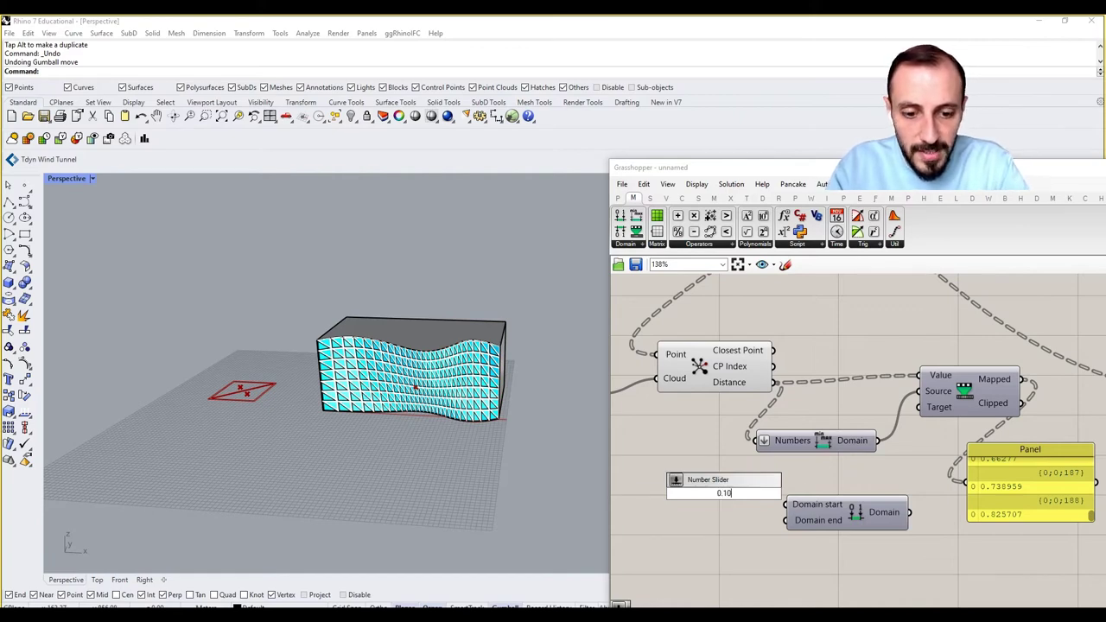
key(Return)
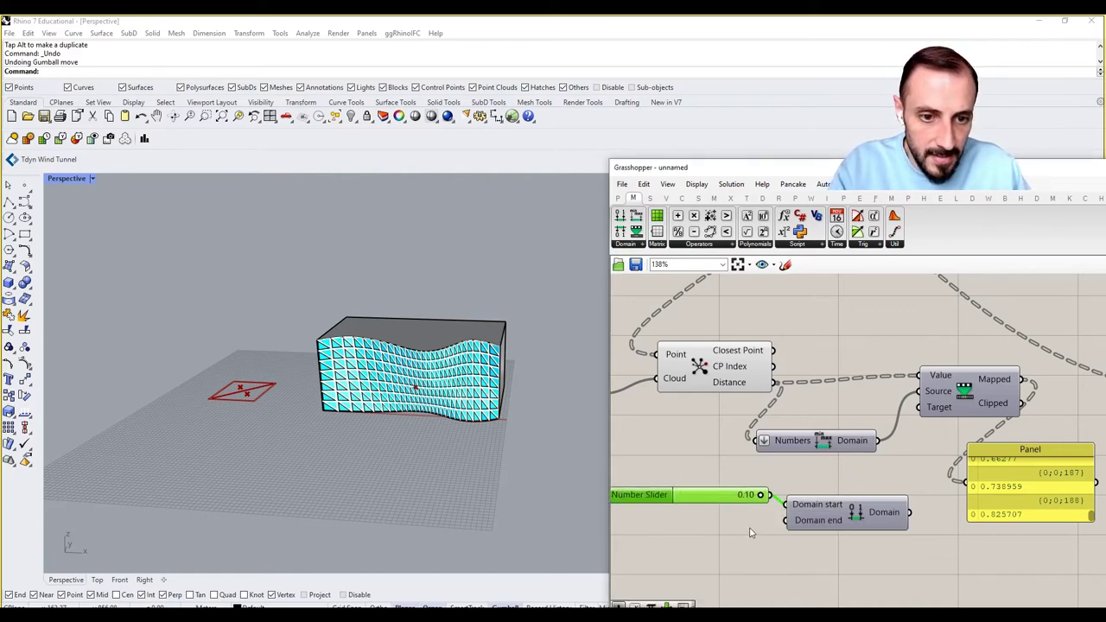
Step: Add a 0.90 number slider and connect it to the Domain end input of Construct Domain
double_click(749, 532)
text(0.90)
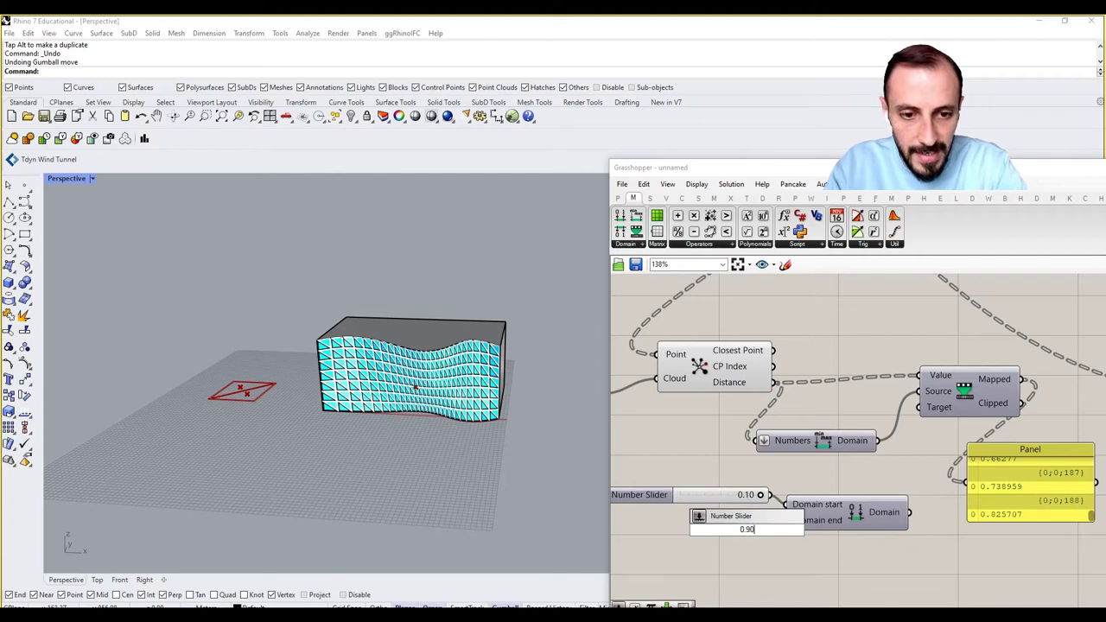
key(Return)
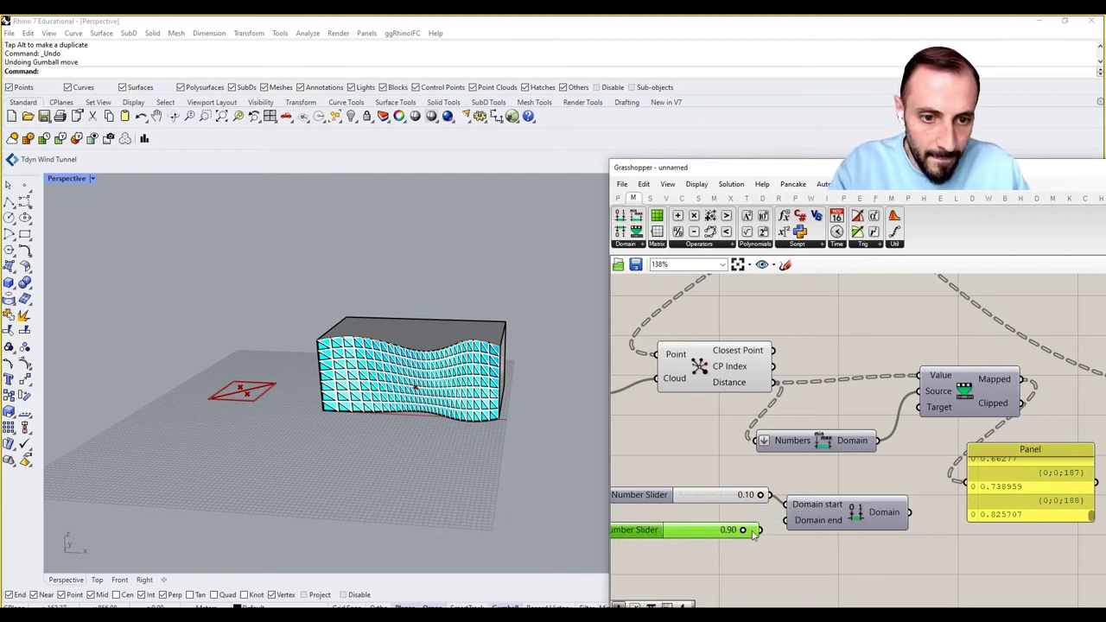
drag(763, 530, 788, 525)
Step: Connect Construct Domain's Domain output to the Target input of Remap Numbers and delete the temporary Panel showing the mapped values
right_drag(995, 498, 931, 519)
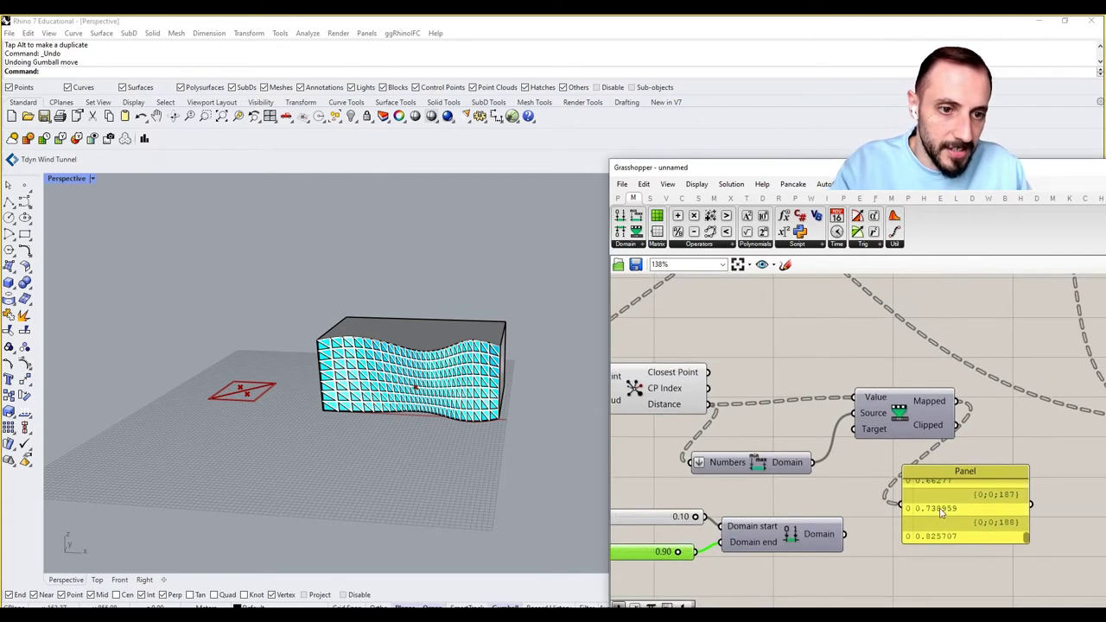
click(932, 519)
drag(846, 535, 856, 429)
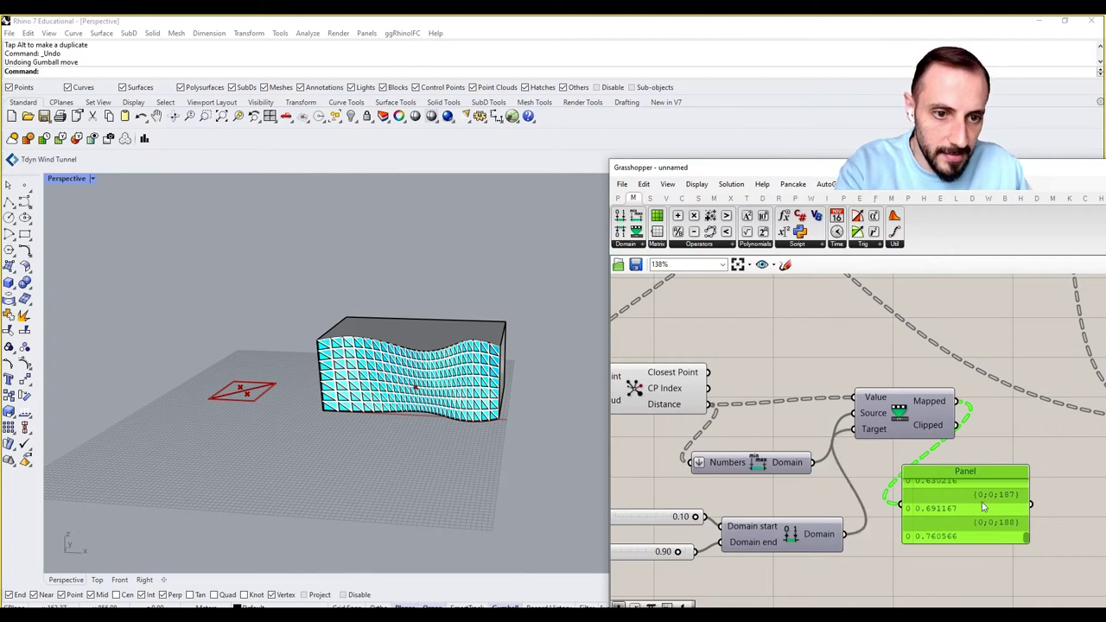
key(Delete)
Step: Shift the Closest Point, Bounds, Construct Domain and Remap Numbers setup right, duplicate it and place the copy above the panel scripts
scroll(989, 494, down, 3)
drag(982, 428, 781, 556)
drag(867, 486, 932, 486)
key(ctrl+c)
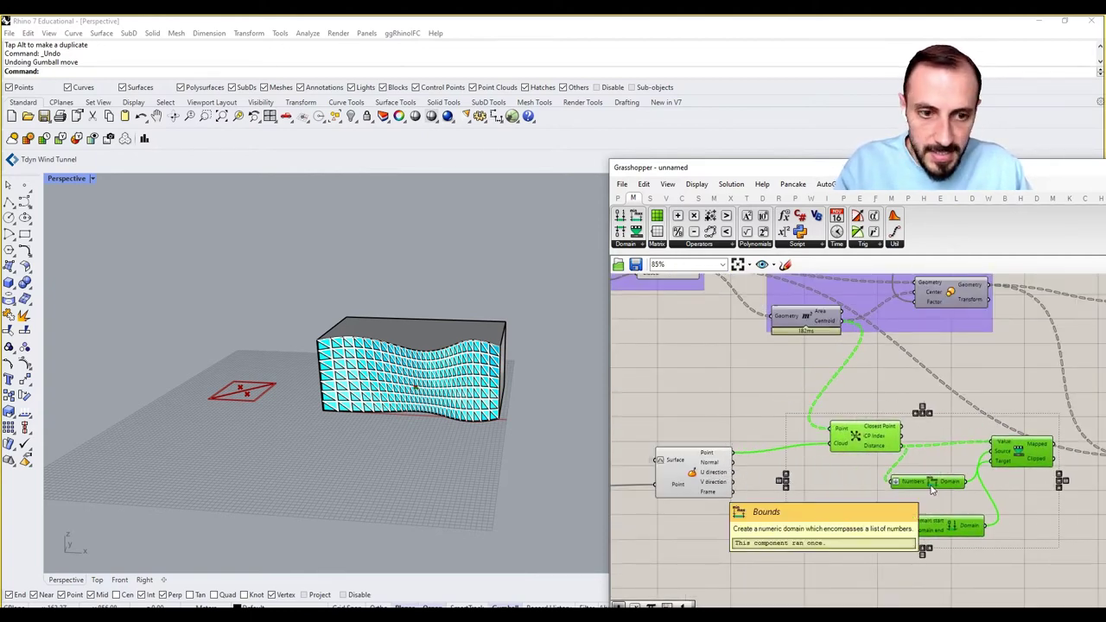
key(ctrl+v)
scroll(887, 457, down, 5)
right_drag(879, 453, 875, 490)
drag(874, 488, 857, 302)
Step: Group the original distance-remapping components, and put the MD Slider and Evaluate Surface in a separate group
scroll(918, 518, up, 2)
mouse_move(951, 455)
mouse_down()
mouse_move(808, 544)
mouse_move(666, 469)
mouse_up()
click(761, 585)
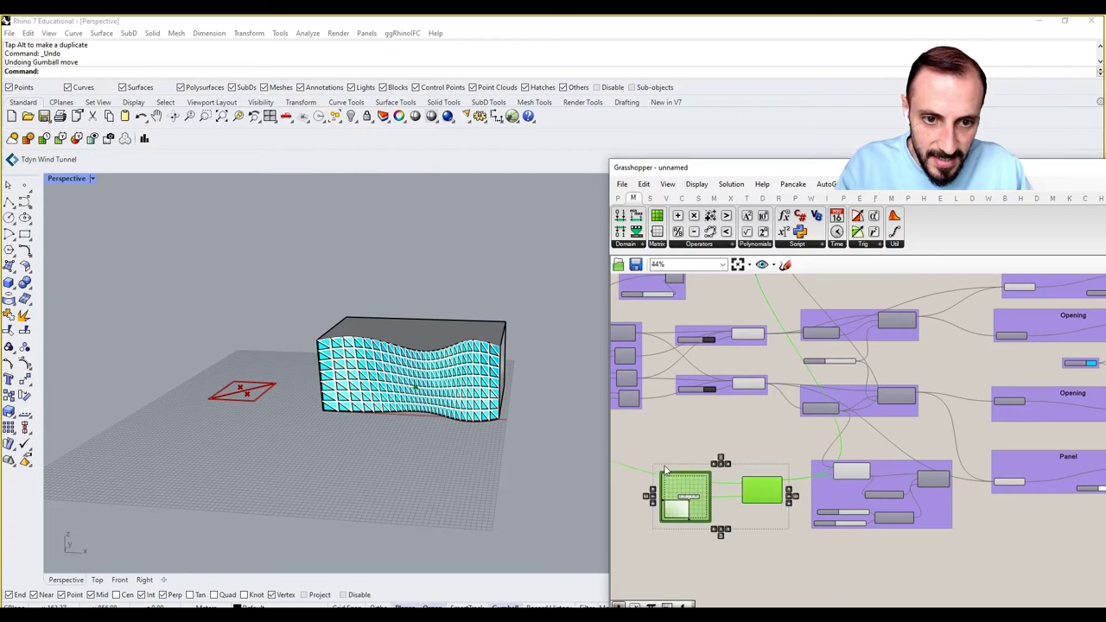
click(741, 450)
scroll(918, 476, up, 3)
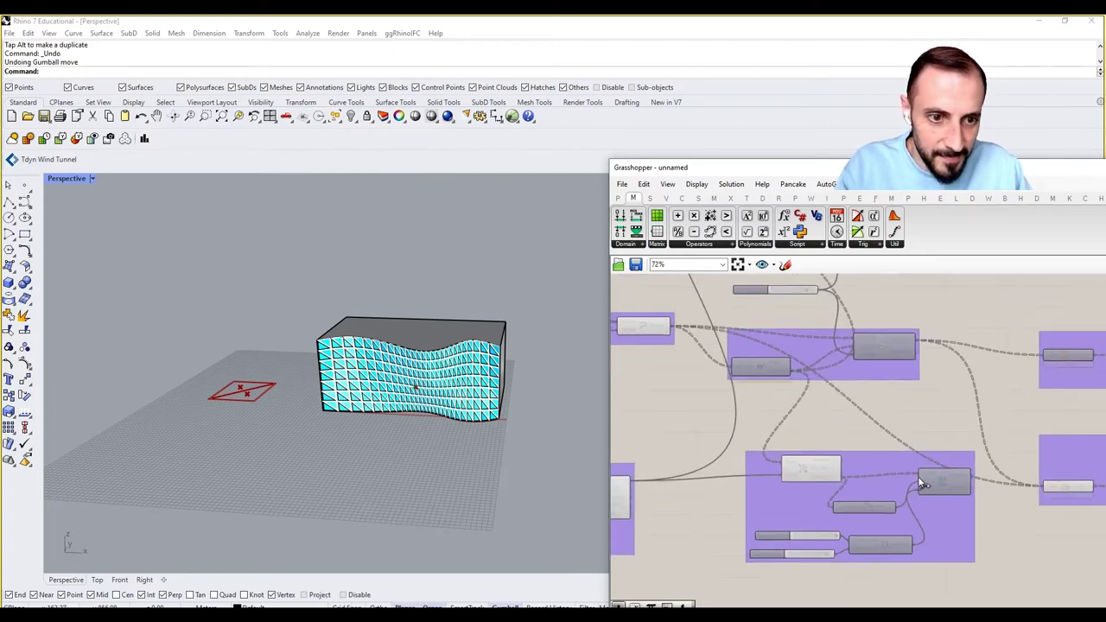
Step: Connect the grouped Remap Numbers' Mapped output to the lower Scale component's Factor input and nudge the Area and Scale group
scroll(942, 476, down, 3)
click(961, 469)
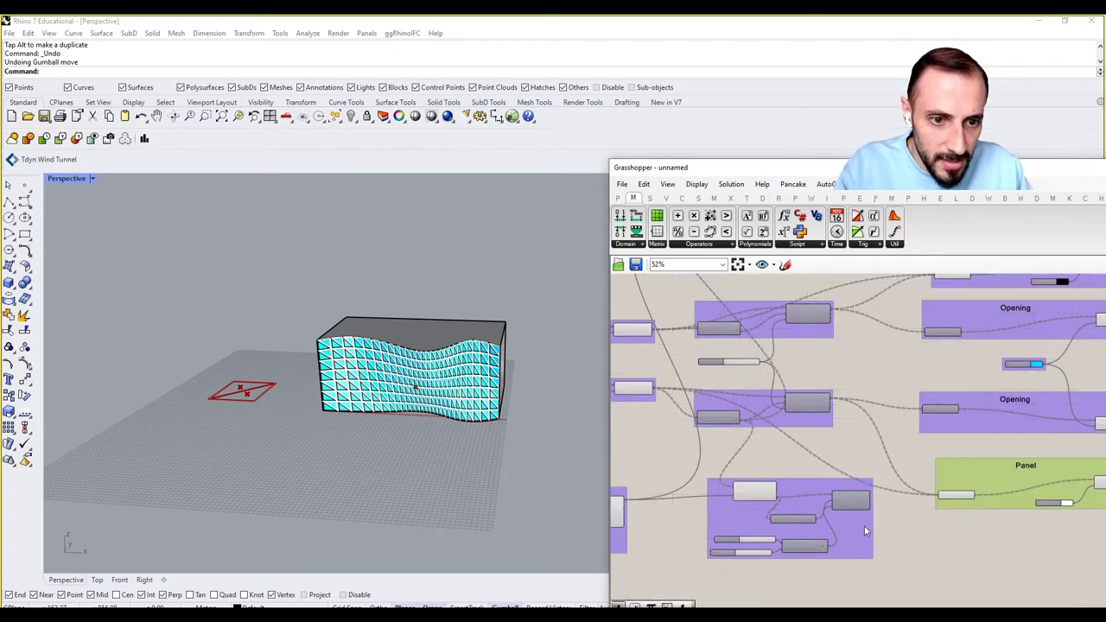
scroll(865, 525, up, 4)
right_drag(874, 516, 956, 521)
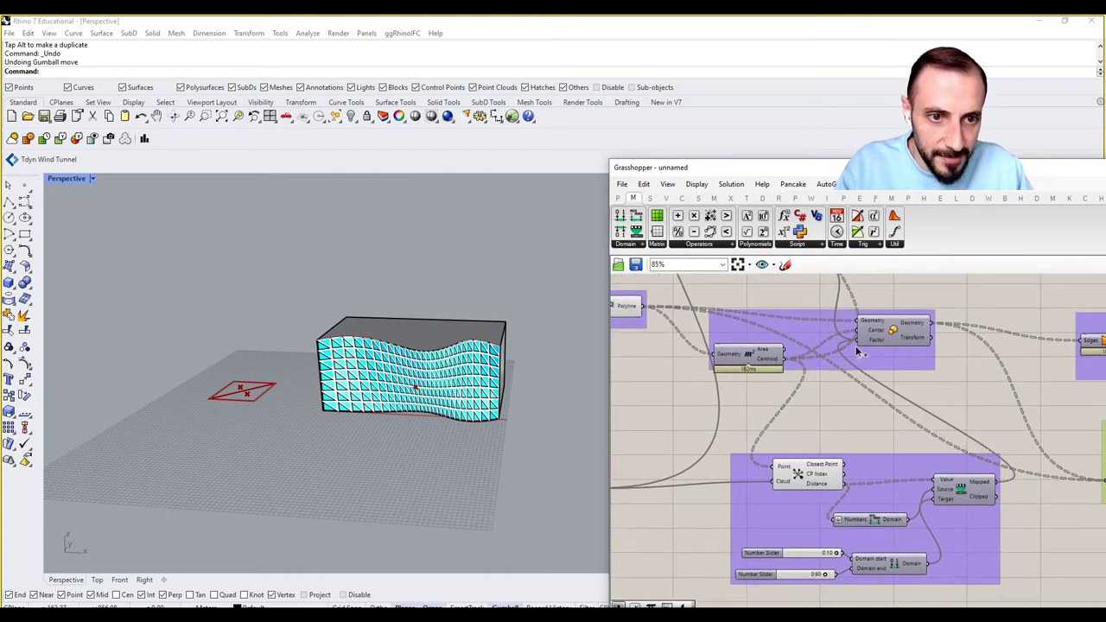
right_drag(863, 356, 891, 381)
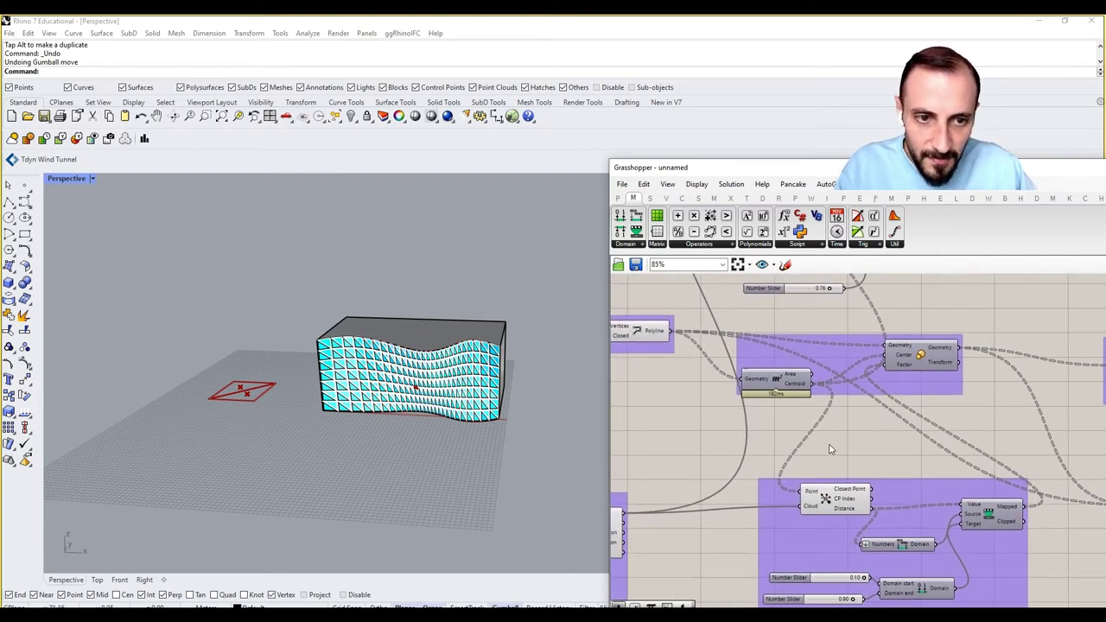
click(848, 353)
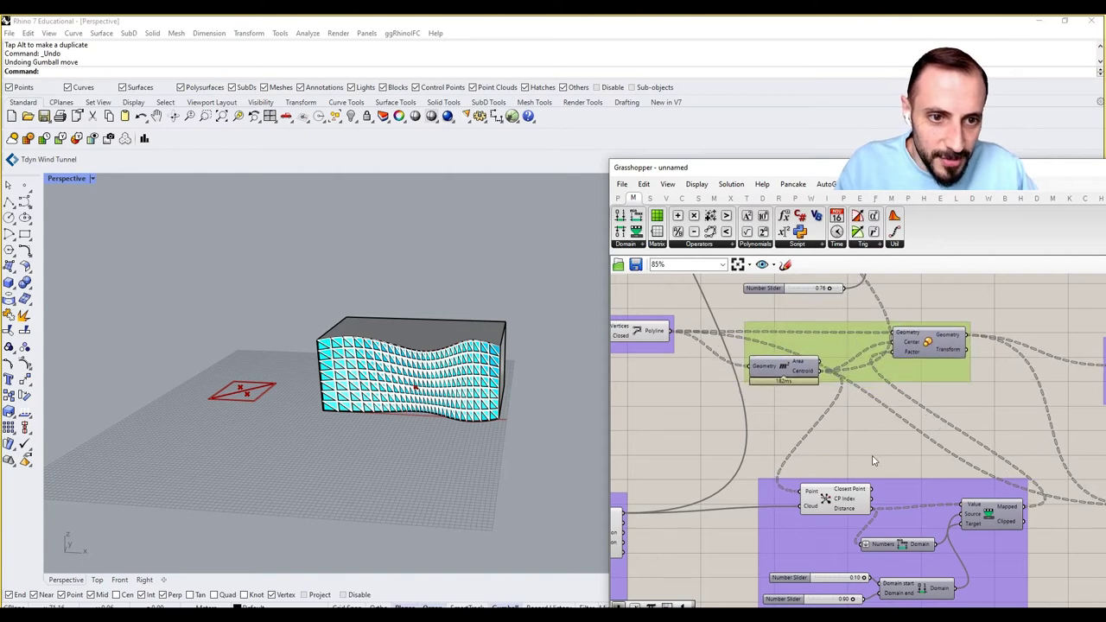
Step: Spread out the layout by moving the MD Slider and Evaluate Surface group left and the Panel and Opening groups right
scroll(871, 461, down, 5)
drag(830, 471, 728, 471)
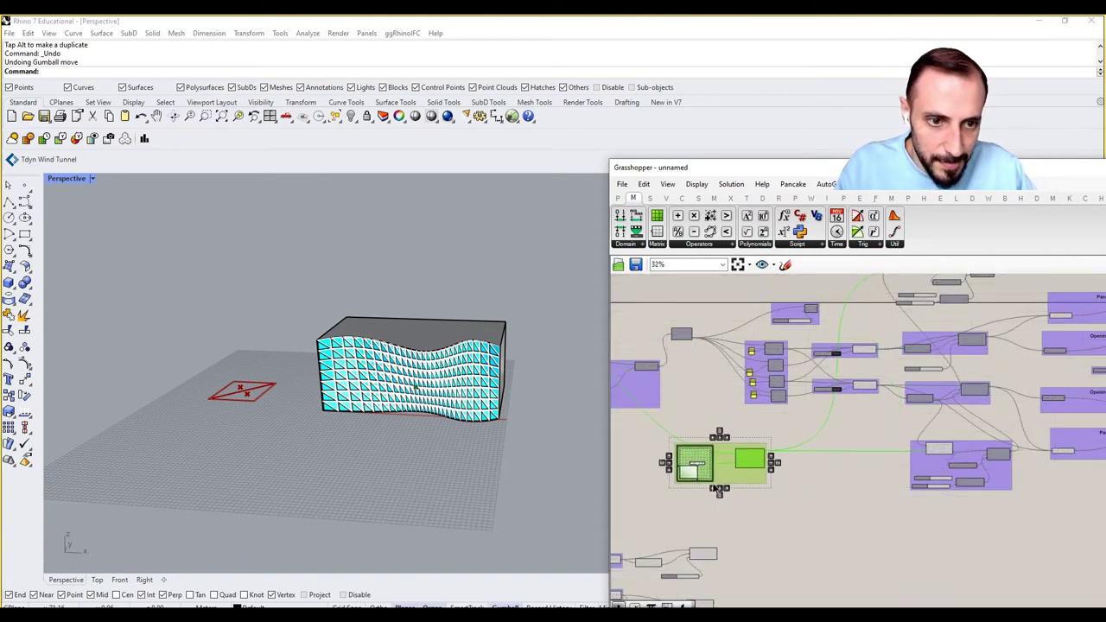
scroll(921, 404, up, 3)
scroll(864, 409, down, 3)
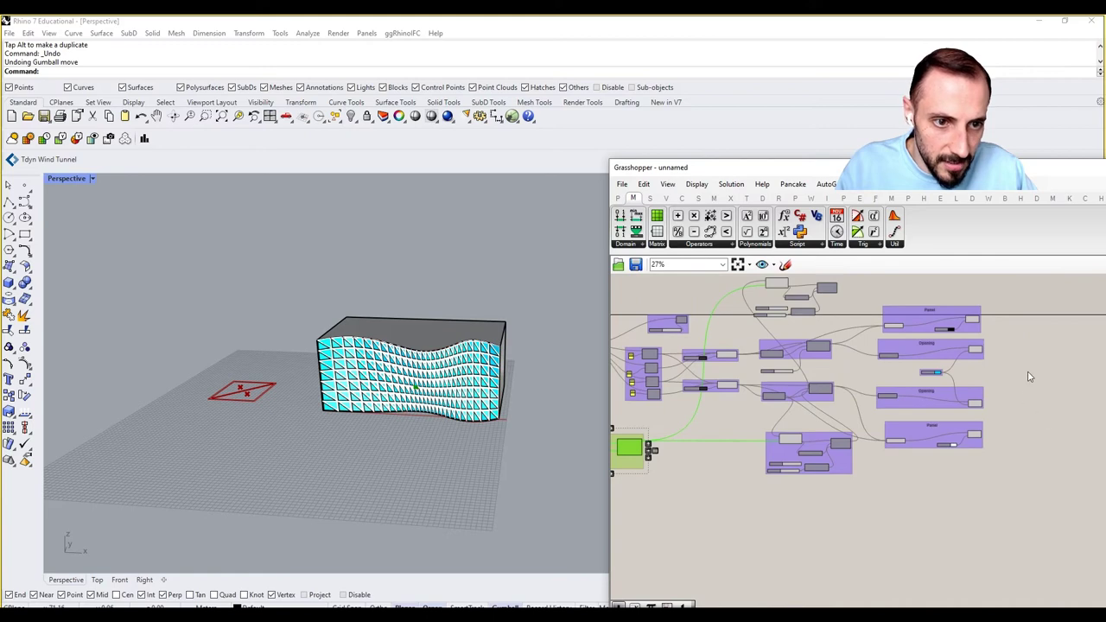
drag(1035, 305, 860, 494)
drag(887, 396, 1020, 406)
click(910, 403)
Step: Move the lower Scale component away from its Area component and reposition the distance-remapping group between and below them
scroll(826, 394, up, 4)
drag(824, 390, 950, 399)
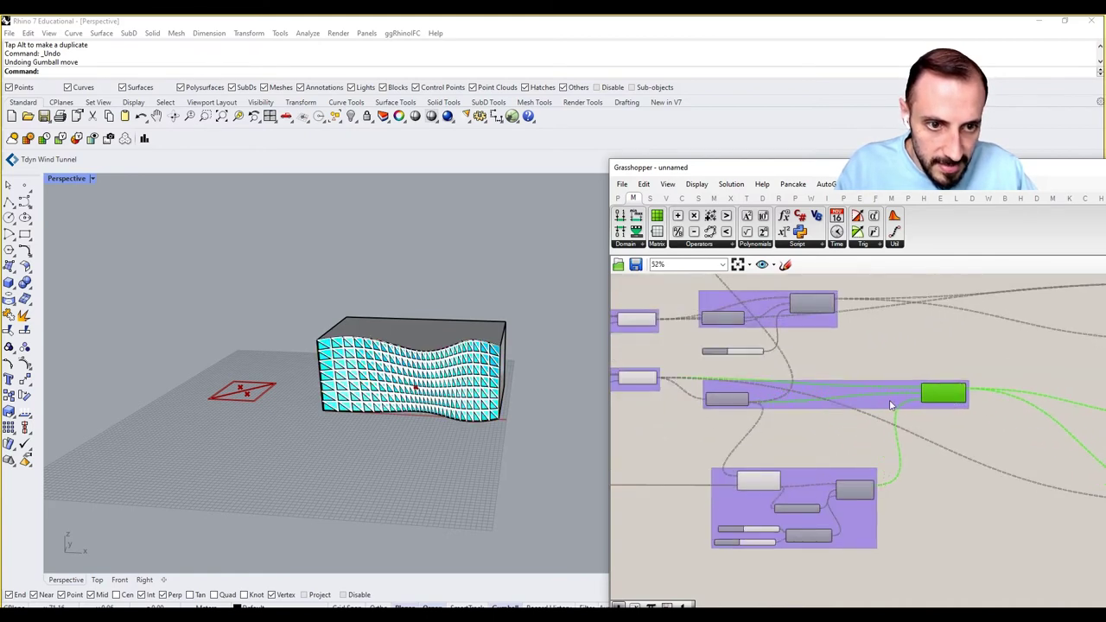
scroll(878, 415, up, 2)
drag(791, 495, 837, 468)
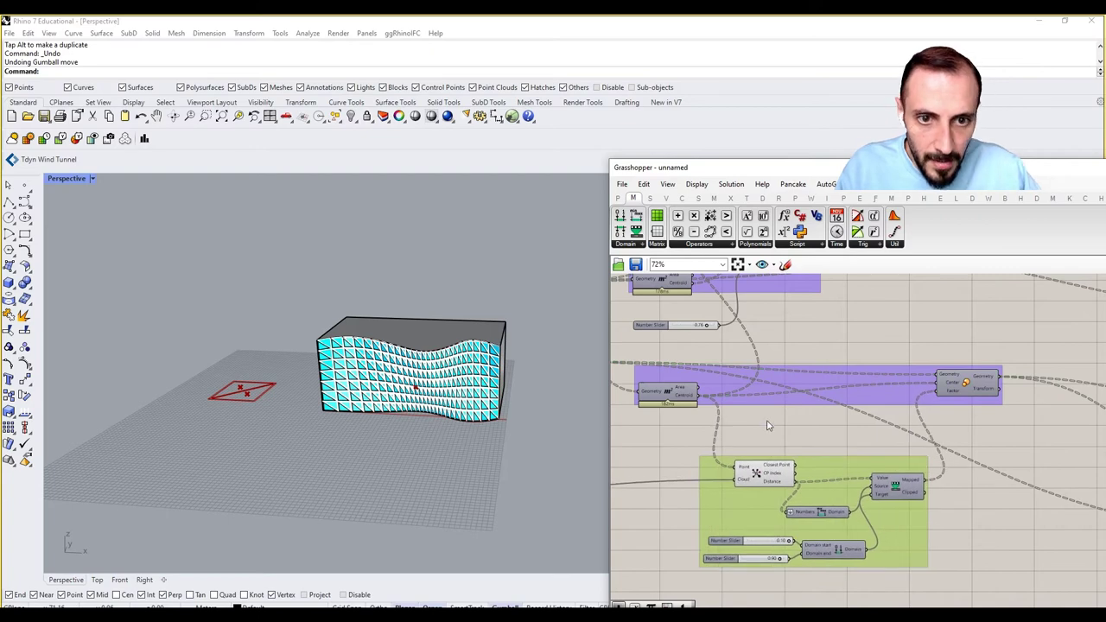
Step: Move the upper Scale component right, away from its Area component, to align with the lower Scale
scroll(770, 423, down, 5)
scroll(814, 395, up, 3)
drag(786, 376, 912, 376)
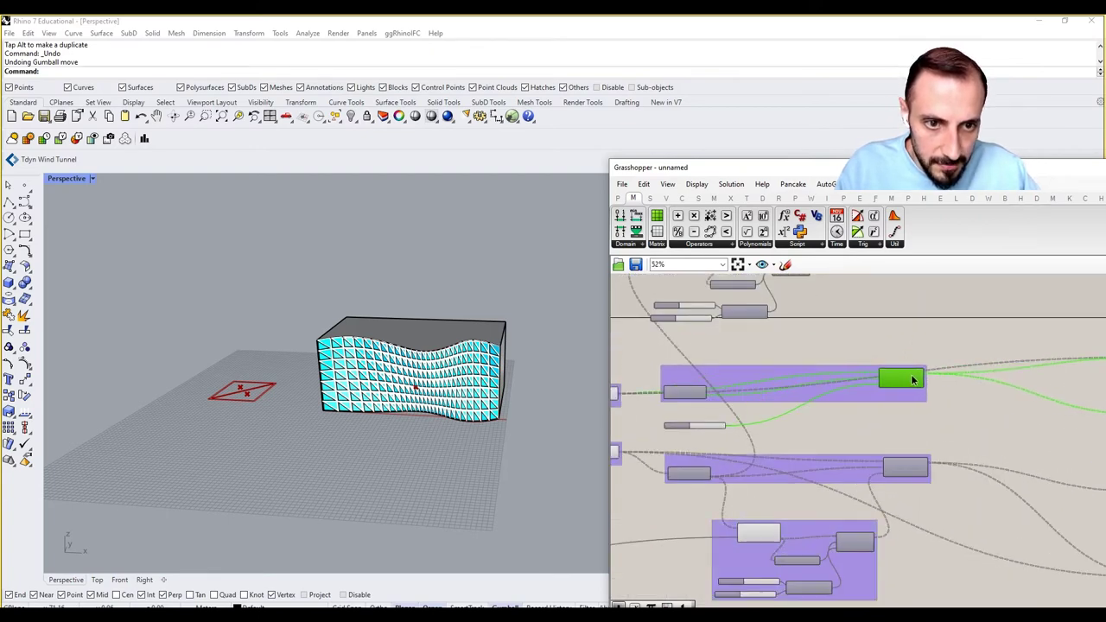
right_drag(832, 337, 916, 400)
scroll(916, 400, up, 1)
click(903, 388)
Step: Connect the upper Area component's Centroid output to the Point input of the copied Closest Point, replacing the lower Area's connection
right_drag(825, 405, 1019, 365)
scroll(825, 455, down, 2)
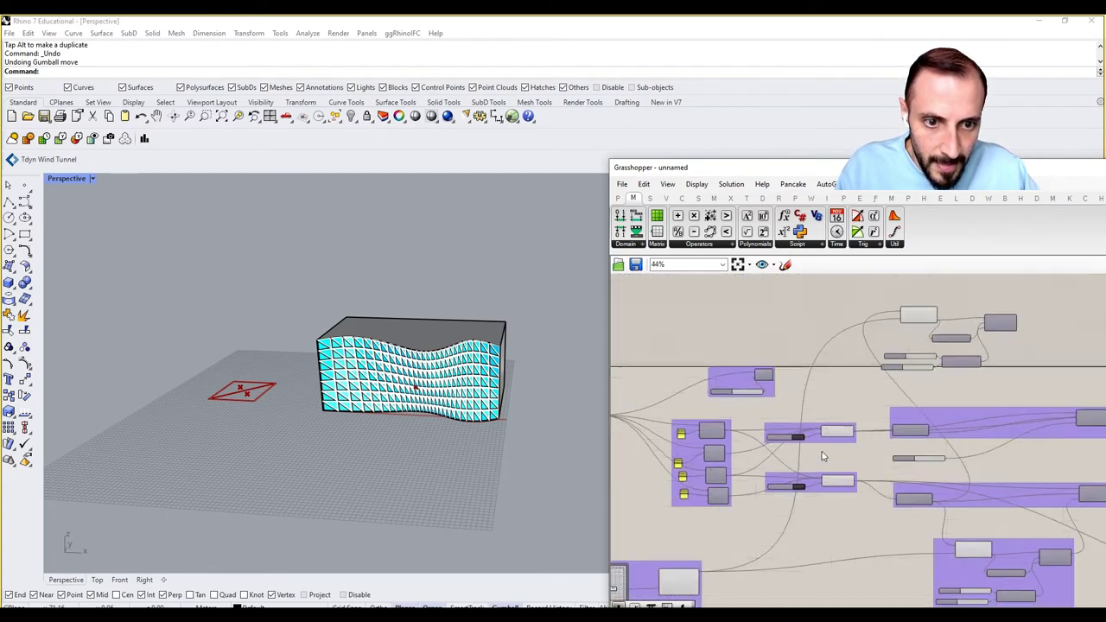
scroll(823, 456, up, 2)
right_drag(823, 456, 799, 543)
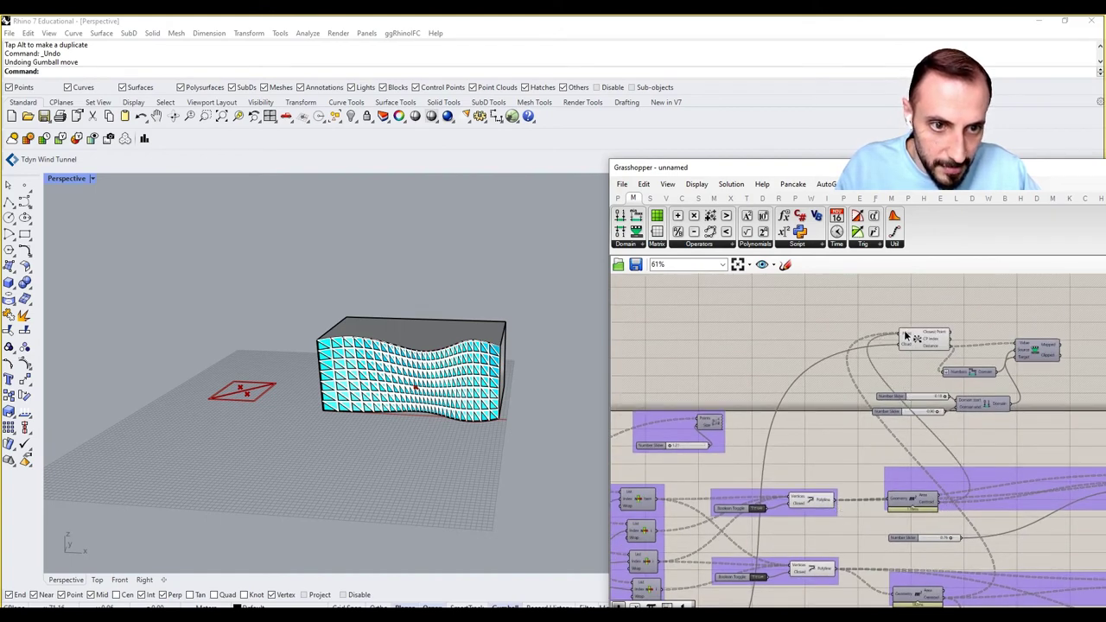
right_drag(903, 332, 716, 345)
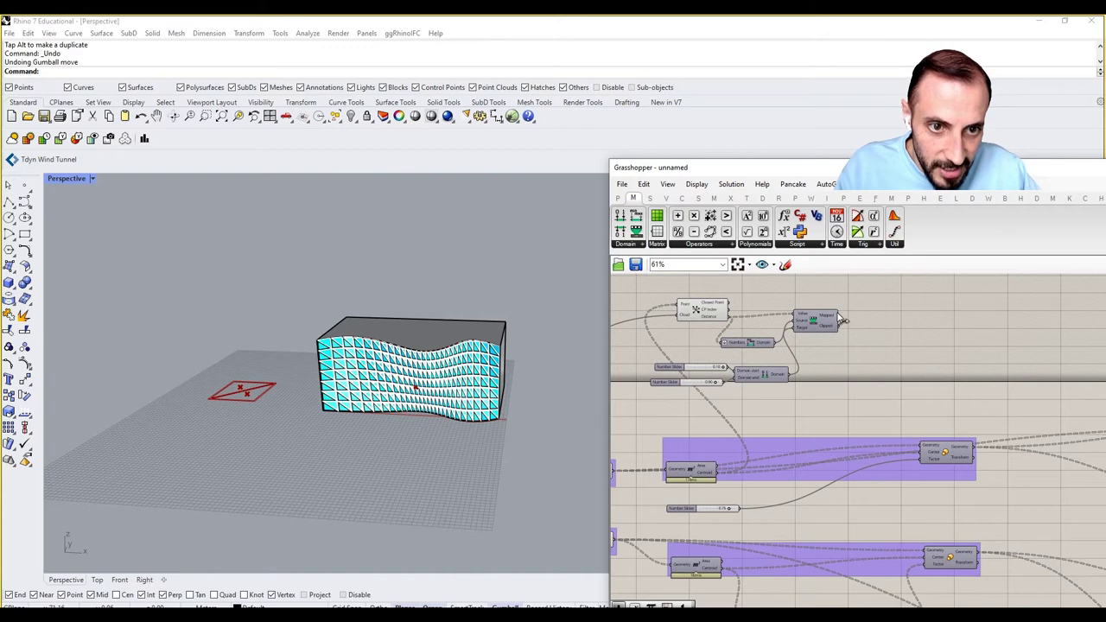
Step: Connect the copied remapping group's Mapped output to the upper Scale's Factor input and align the upper Area and Scale with the lower pair
drag(839, 318, 923, 460)
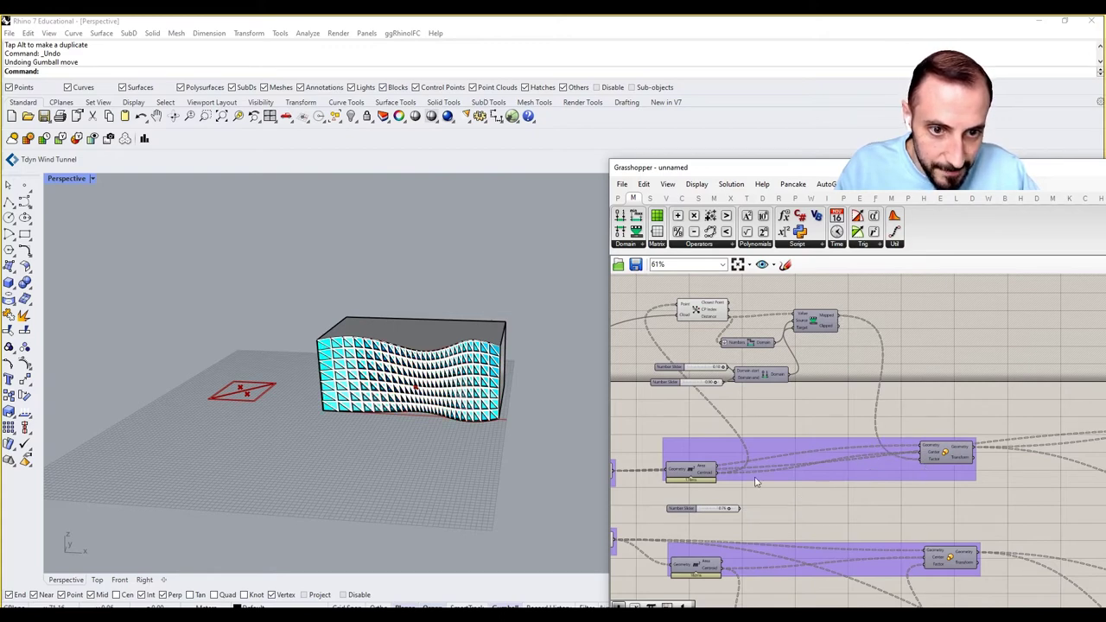
click(692, 474)
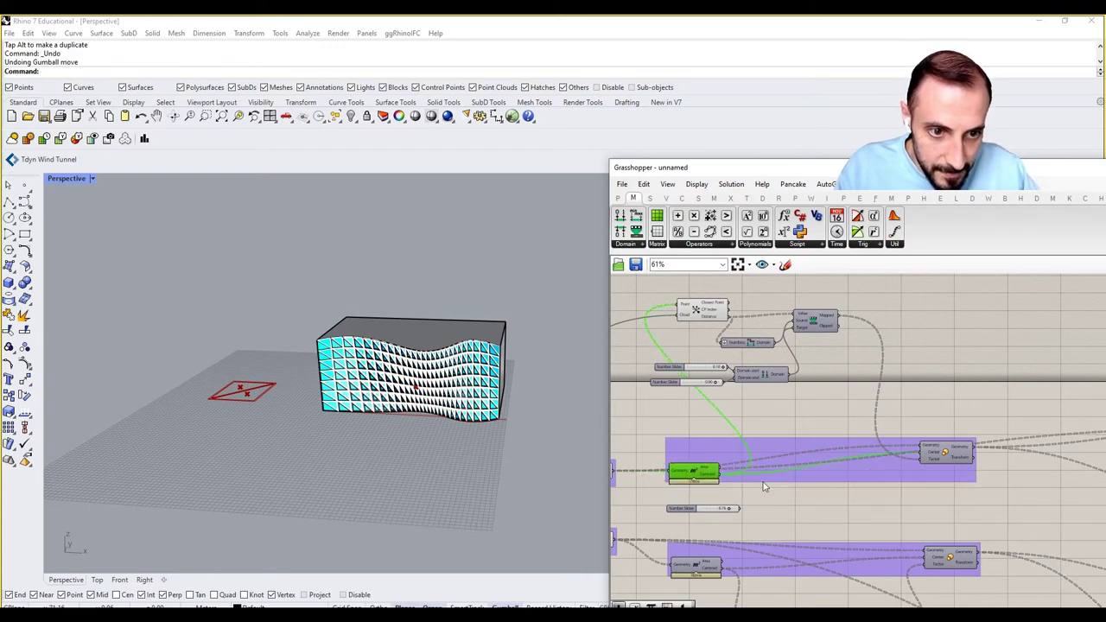
drag(957, 456, 959, 466)
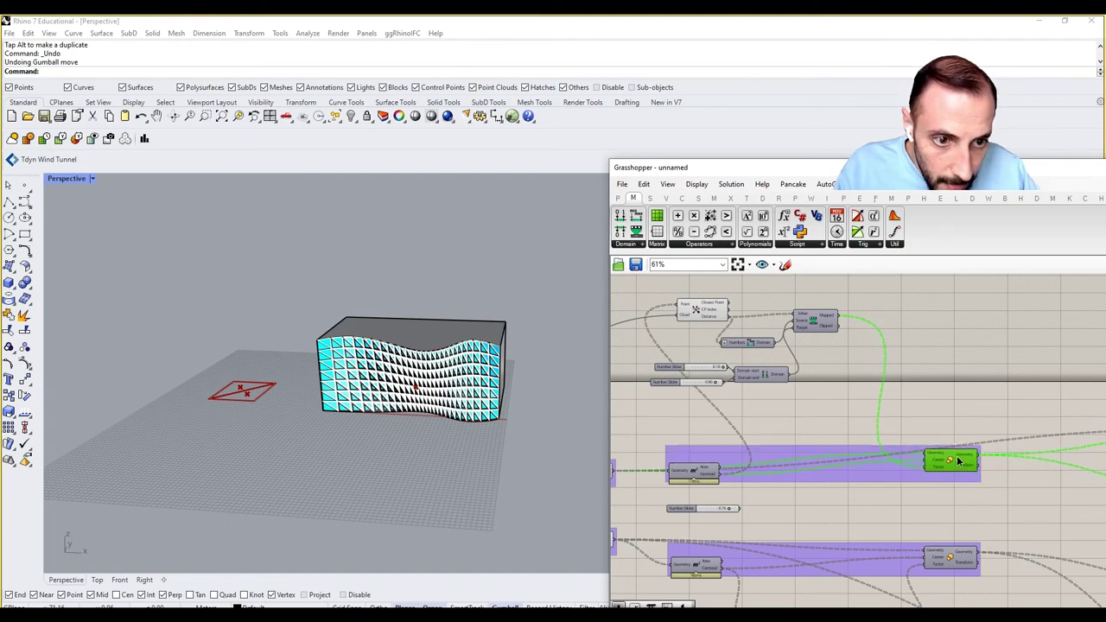
Step: Move the attractor to about 0.24, 0.88 on the MD Slider and highlight the evaluated point on the facade
right_drag(948, 497, 900, 333)
scroll(458, 398, up, 5)
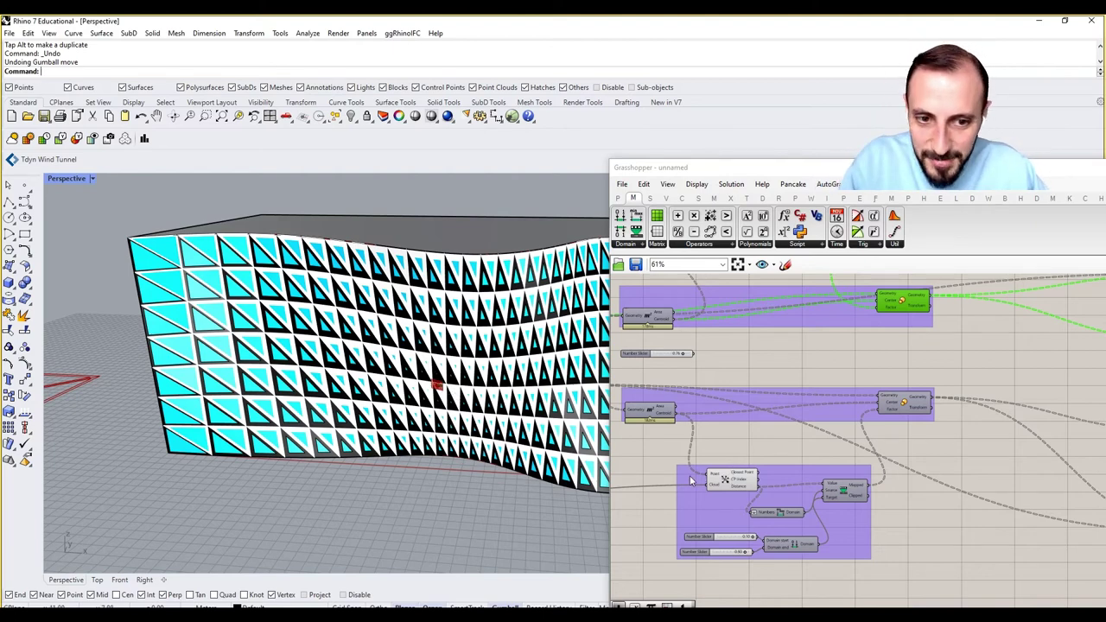
right_drag(703, 435, 883, 428)
scroll(883, 428, down, 4)
right_drag(780, 445, 892, 420)
scroll(747, 458, up, 6)
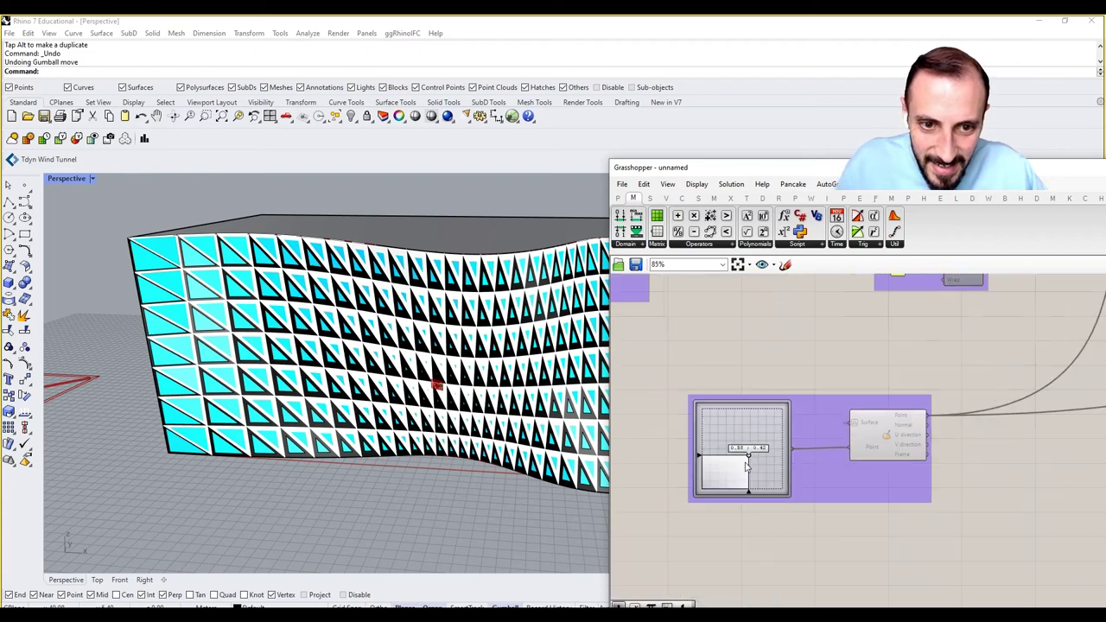
drag(748, 440, 721, 419)
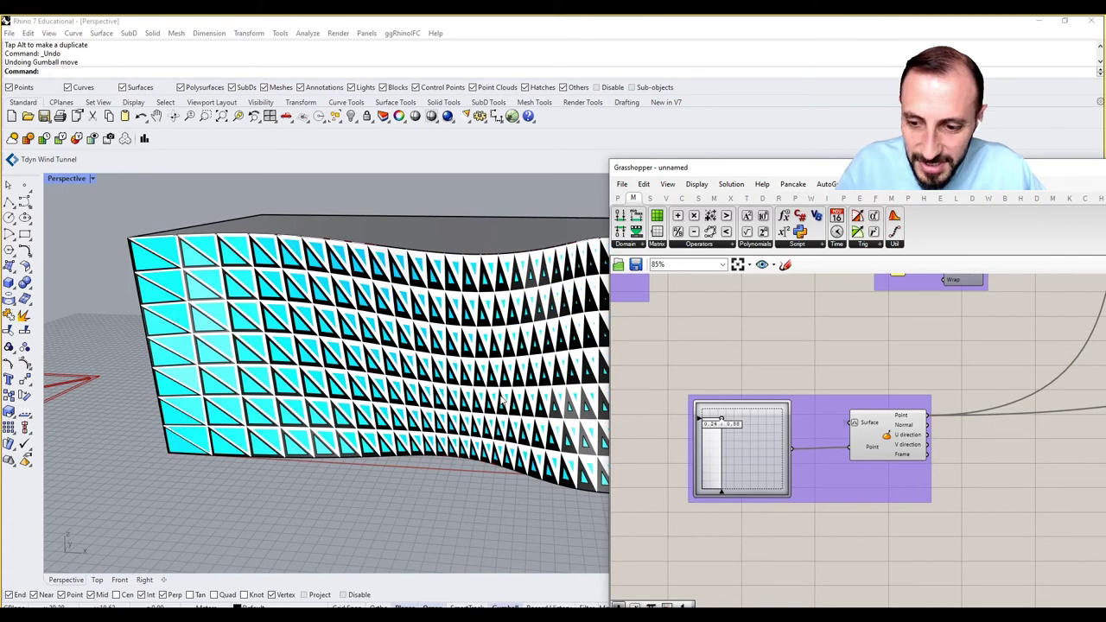
right_drag(504, 401, 472, 398)
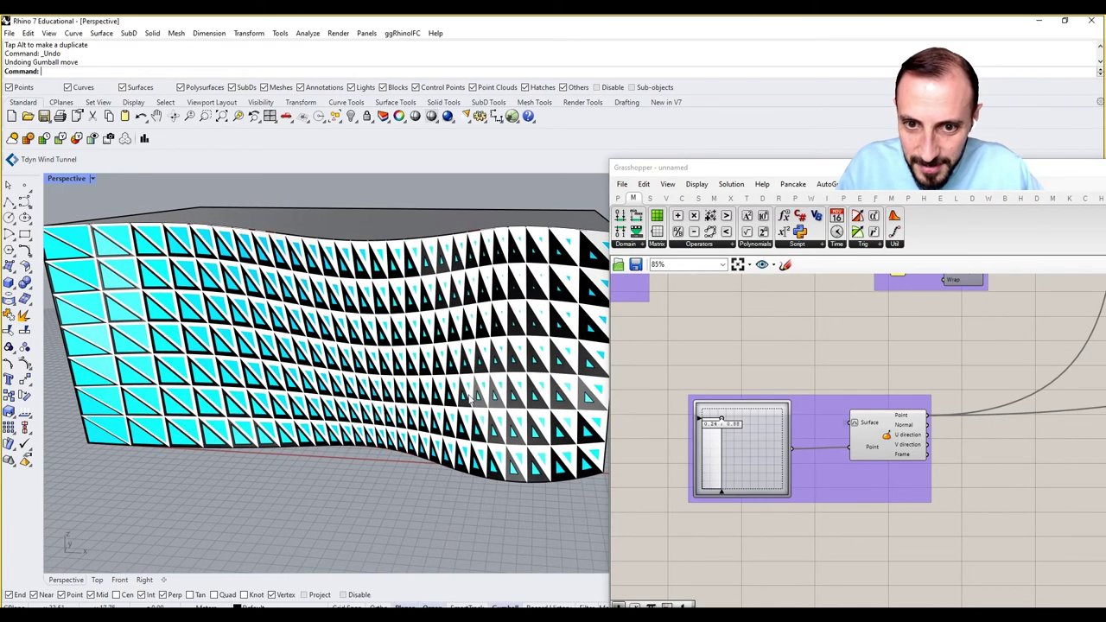
click(887, 451)
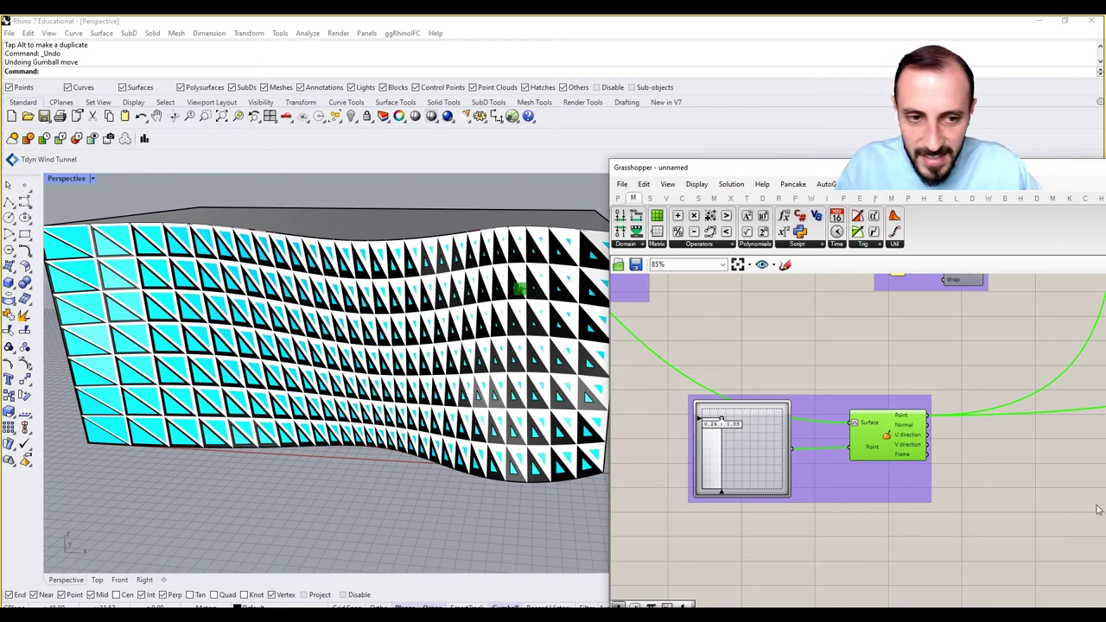
scroll(830, 467, down, 4)
scroll(921, 456, up, 4)
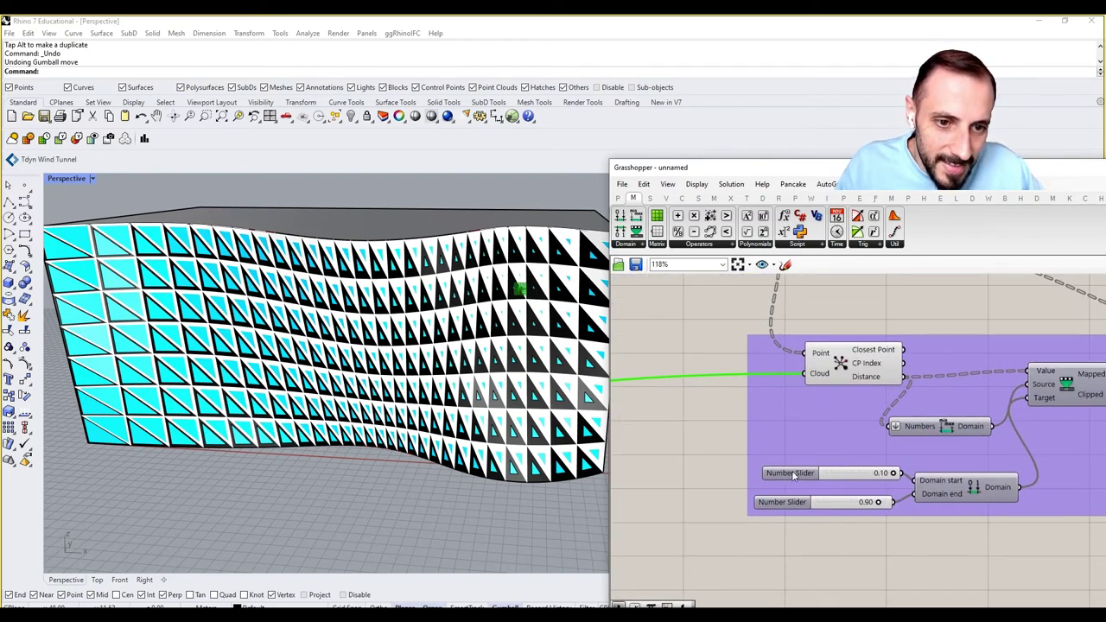
right_click(794, 473)
click(836, 520)
click(894, 598)
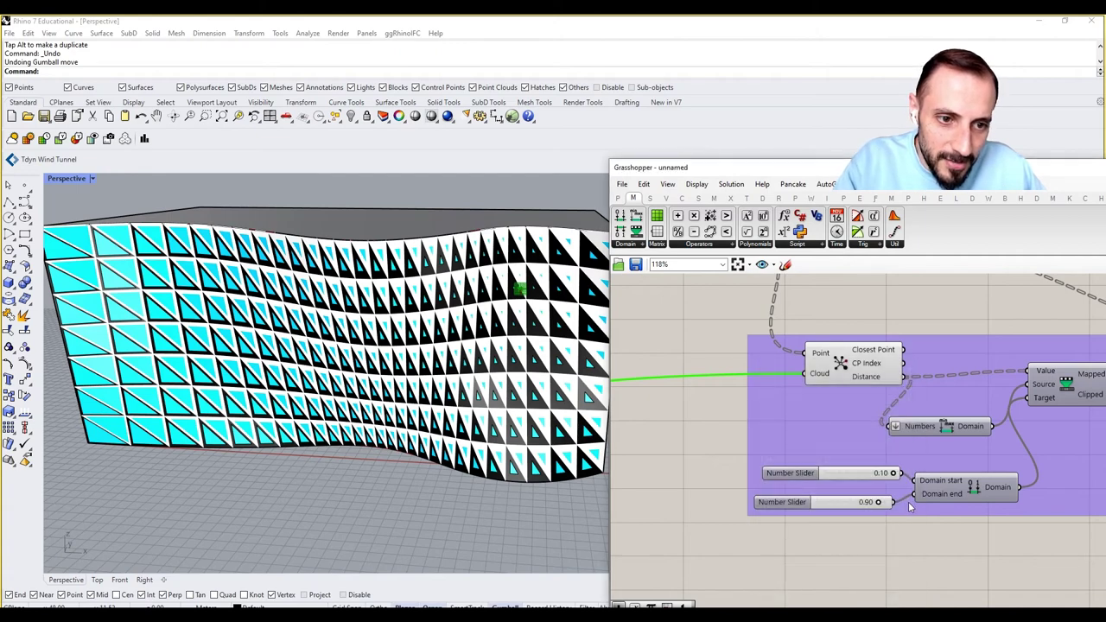
Step: Delete the disconnected Number Slider between the upper and lower Area and Scale groups
scroll(772, 551, down, 4)
right_drag(839, 512, 851, 555)
right_drag(822, 471, 827, 513)
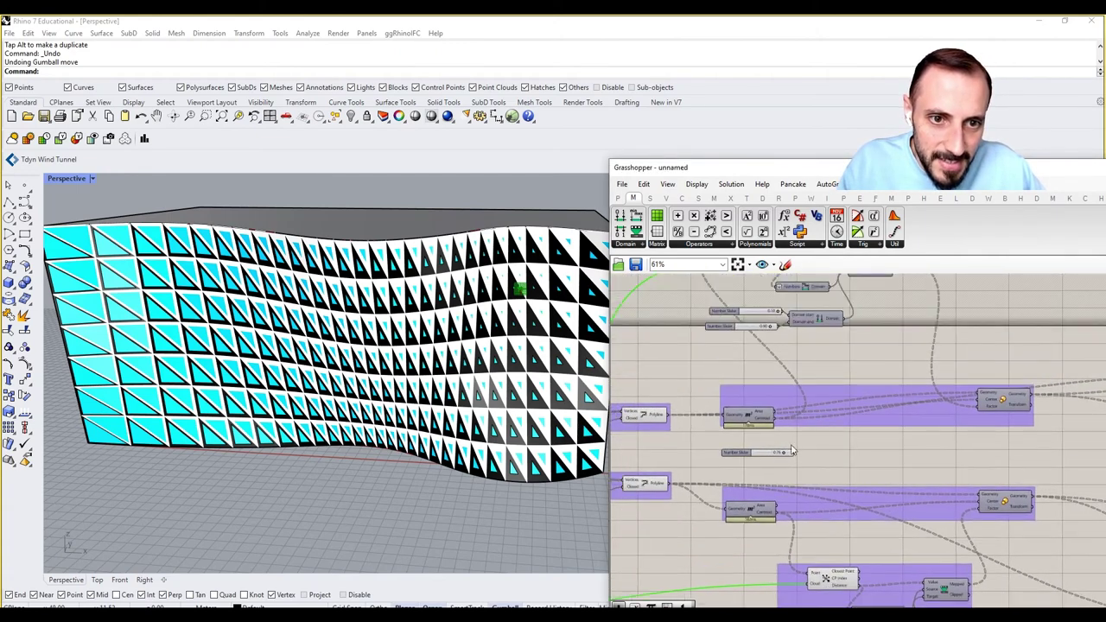
click(768, 452)
key(Delete)
Step: Group the copied distance-remapping components above the upper Area and Scale group
right_drag(831, 422, 835, 499)
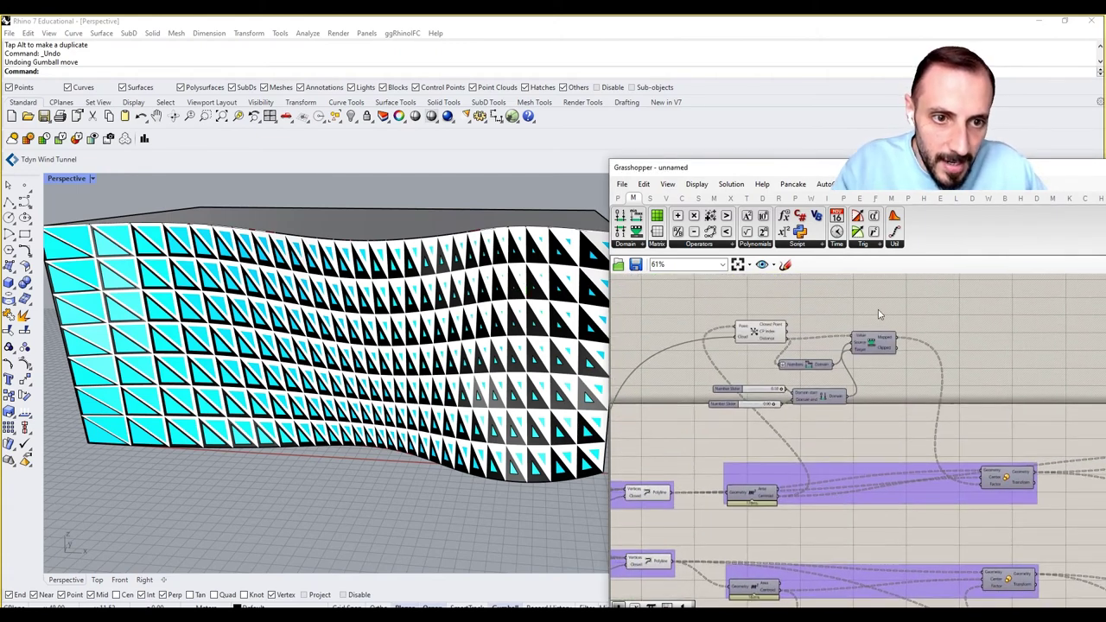
drag(893, 295, 716, 437)
key(ctrl+g)
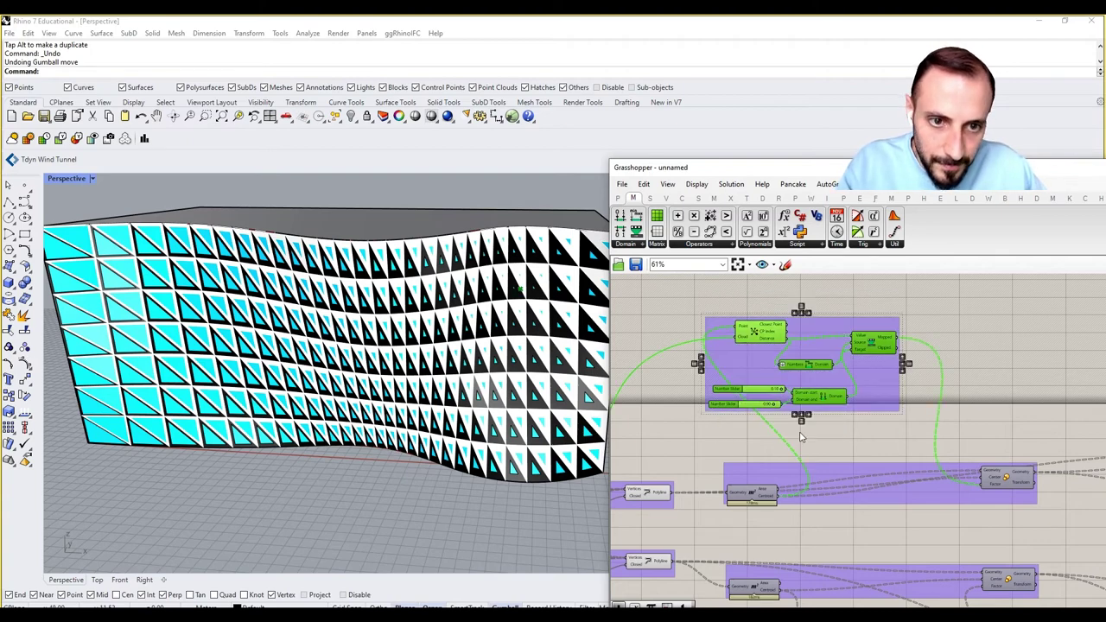
click(803, 438)
right_drag(817, 408, 825, 343)
scroll(826, 341, down, 4)
scroll(830, 488, up, 4)
scroll(828, 492, up, 4)
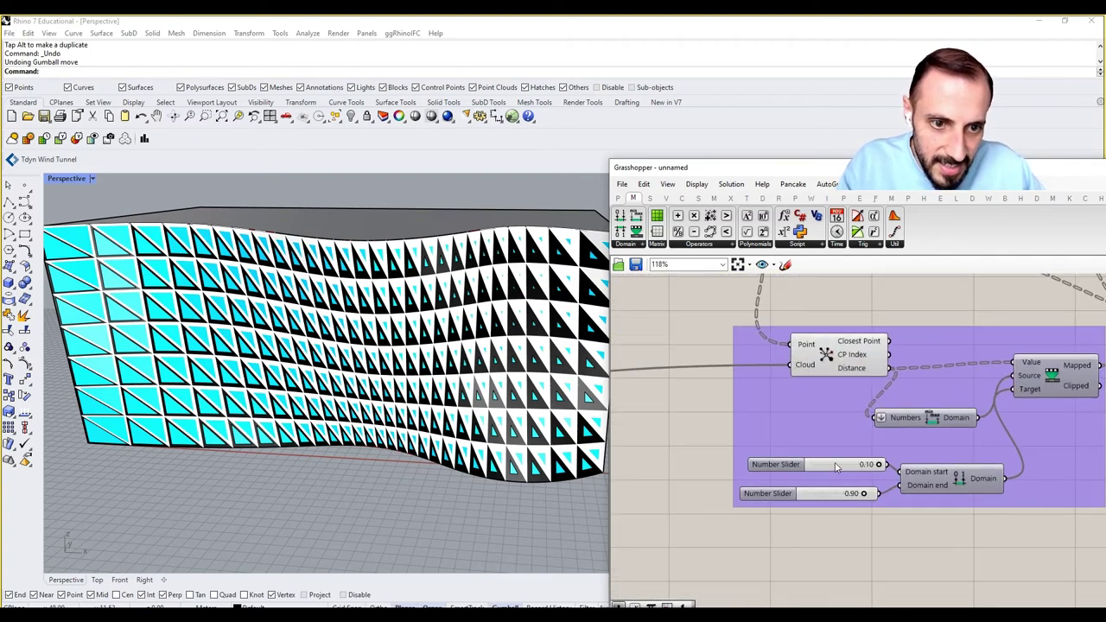
double_click(831, 464)
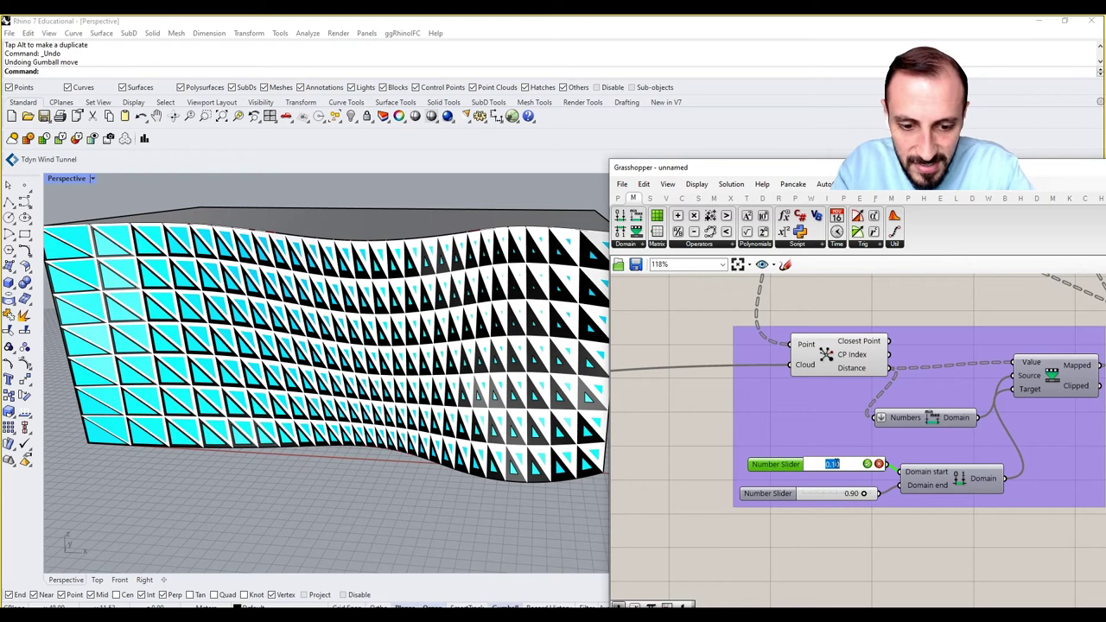
key(Return)
right_click(837, 465)
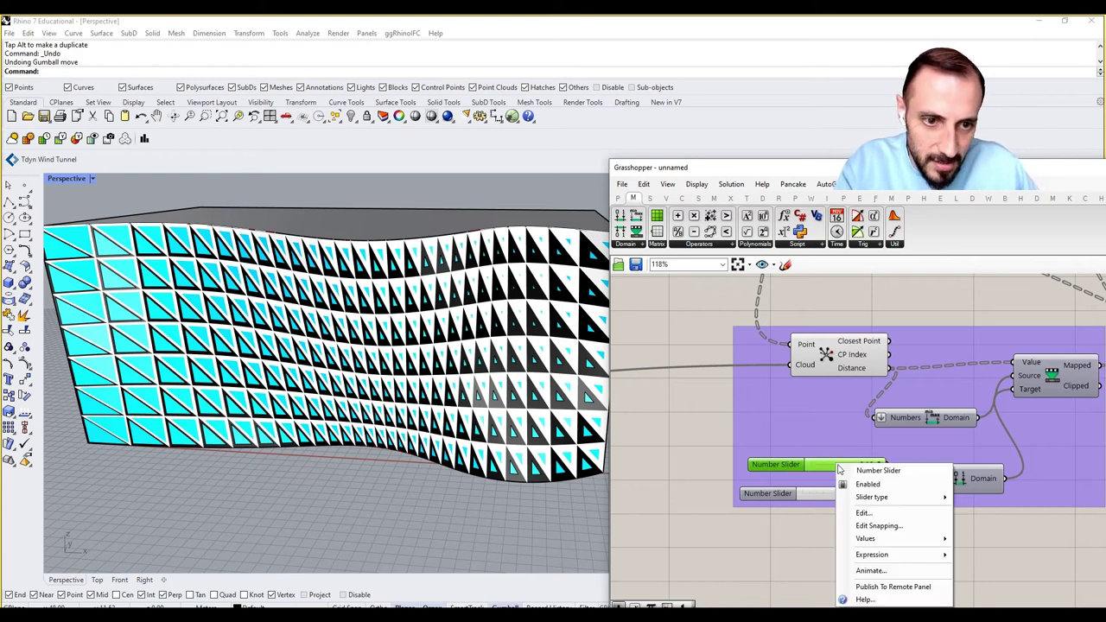
click(871, 514)
double_click(893, 509)
key(Escape)
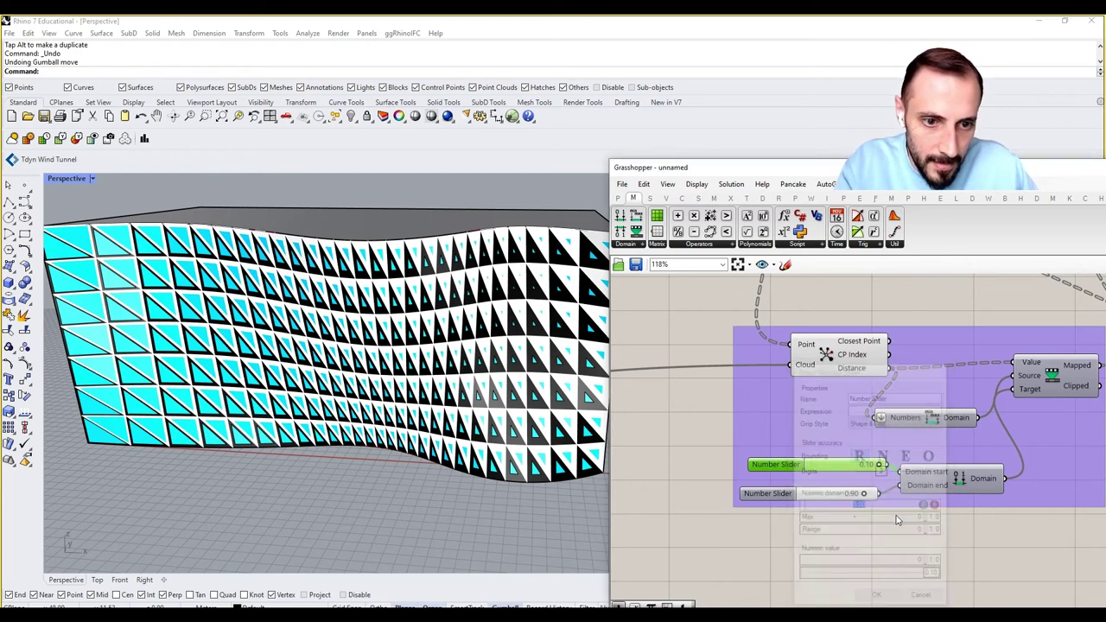
right_click(841, 465)
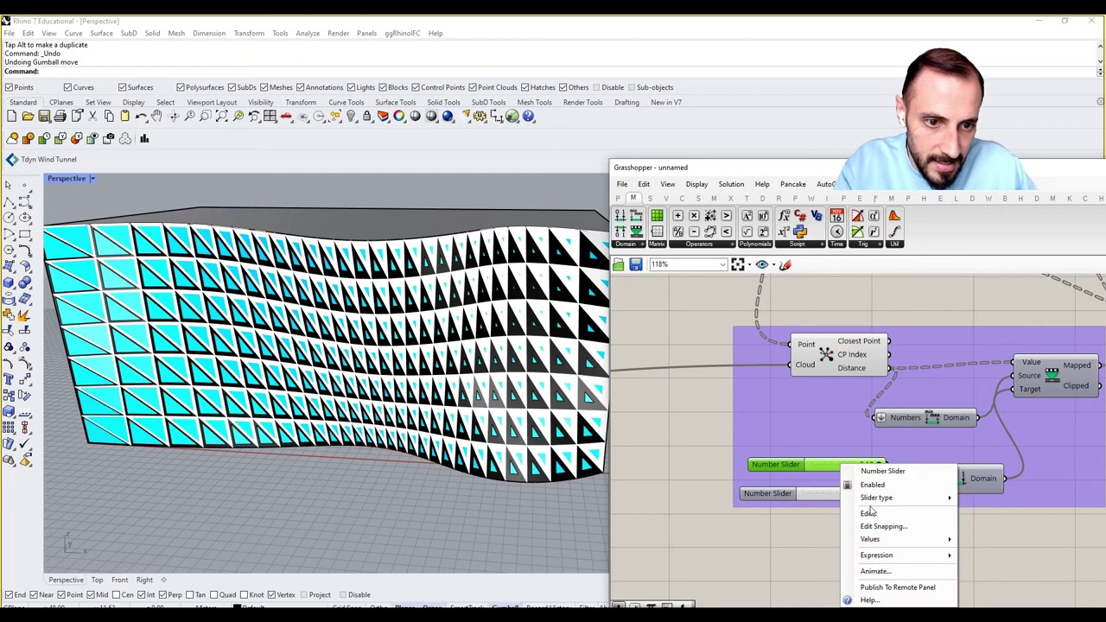
click(840, 470)
Step: Set the maximum of the lower remapping group's Domain start slider to 0.30 and raise its value to 0.30
right_click(826, 467)
click(867, 529)
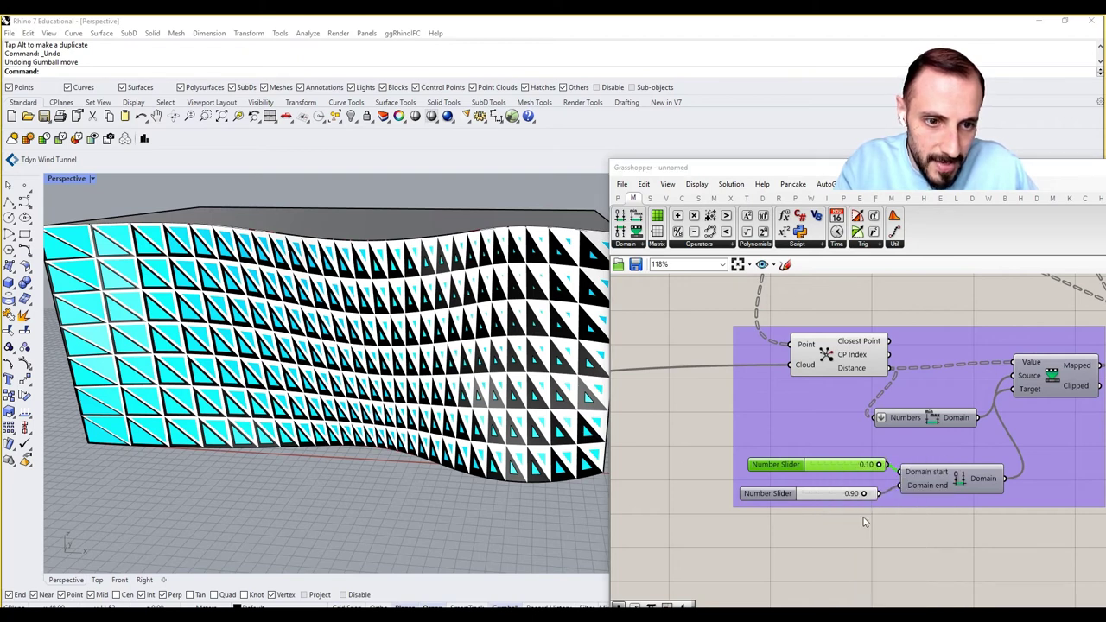
double_click(904, 518)
text(0.30)
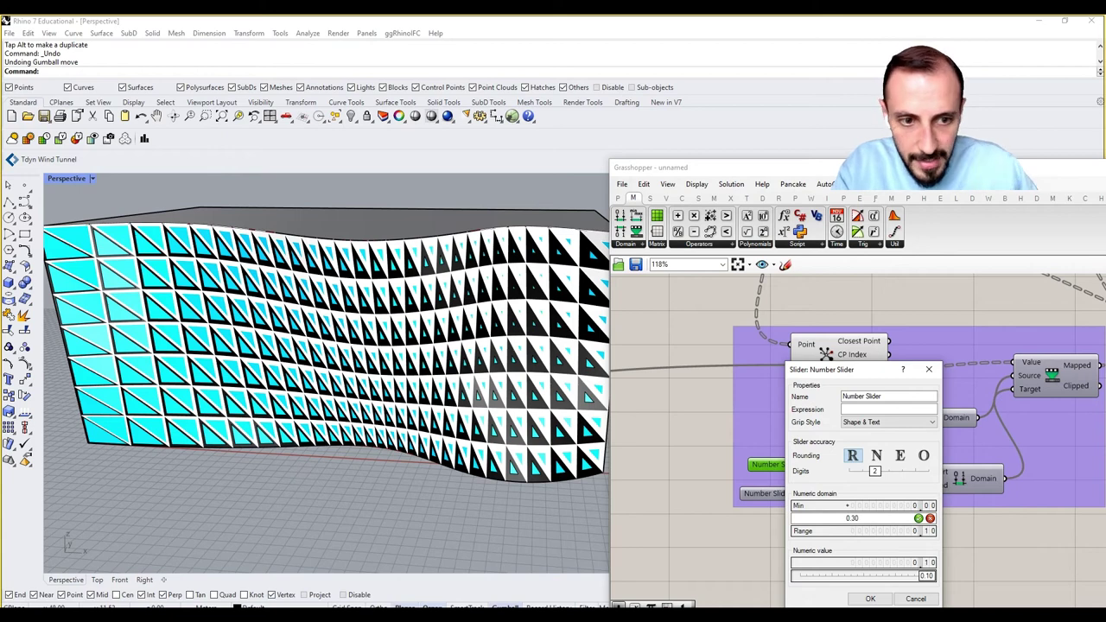
click(918, 518)
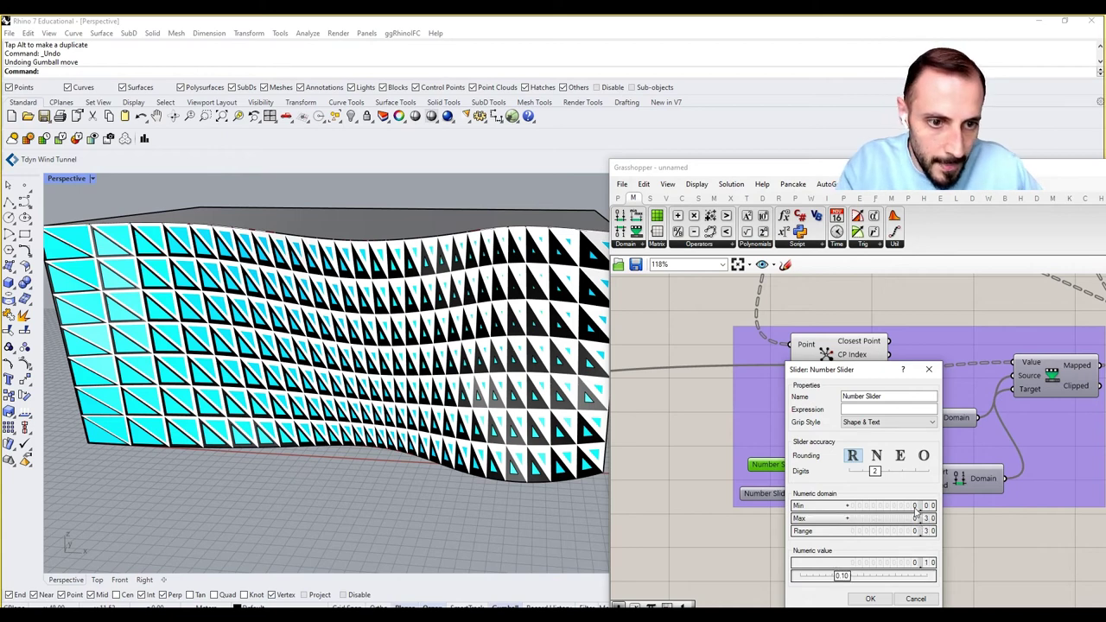
click(870, 599)
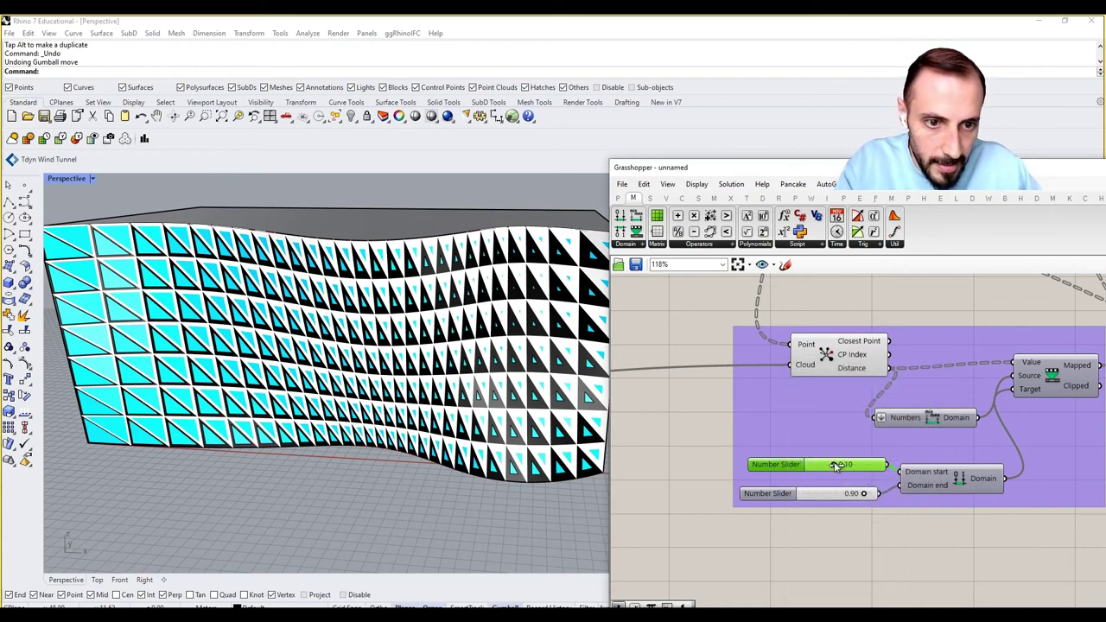
drag(872, 467, 919, 471)
Step: Set the upper remapping group's Domain start slider to a maximum of 0.30 and a value of 0.30
right_drag(841, 396, 831, 478)
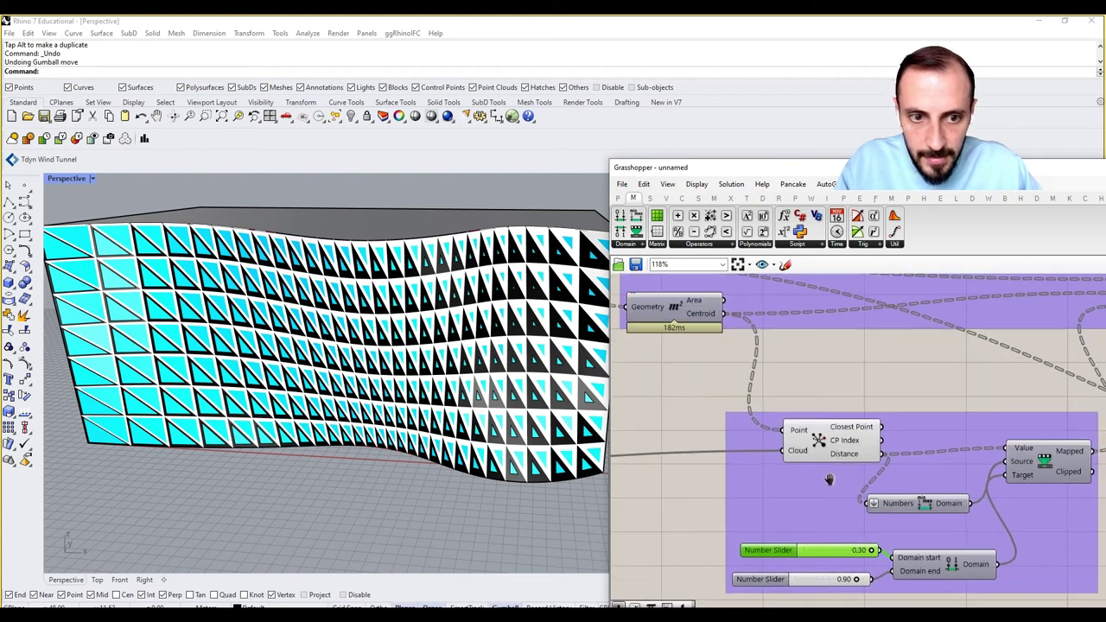
scroll(828, 481, down, 6)
right_drag(820, 351, 809, 424)
scroll(777, 383, up, 5)
right_click(742, 388)
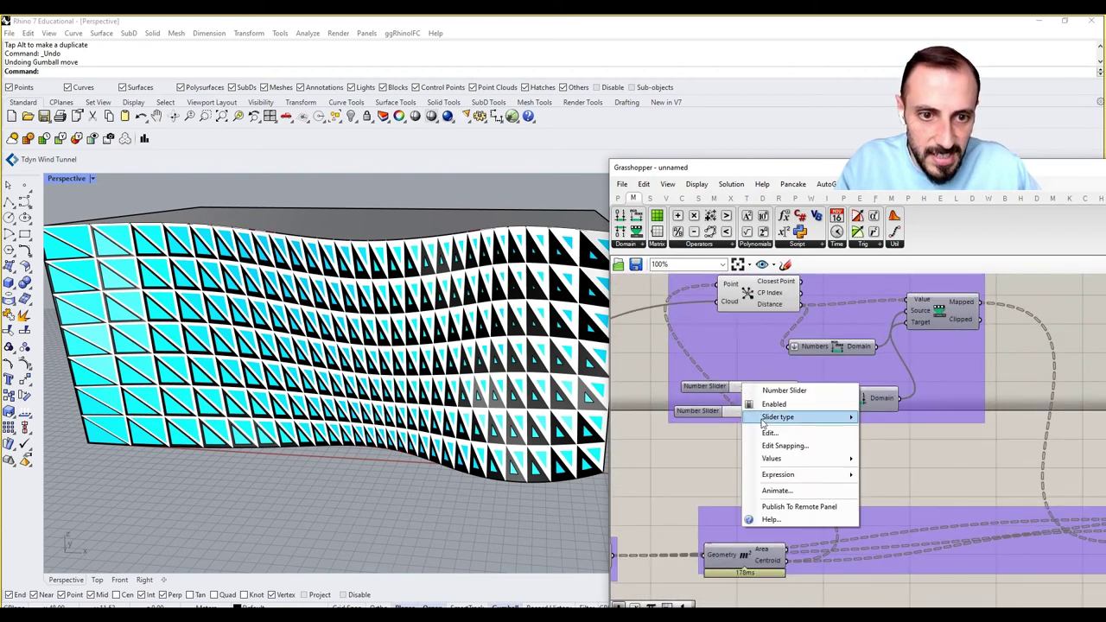
click(778, 420)
double_click(800, 459)
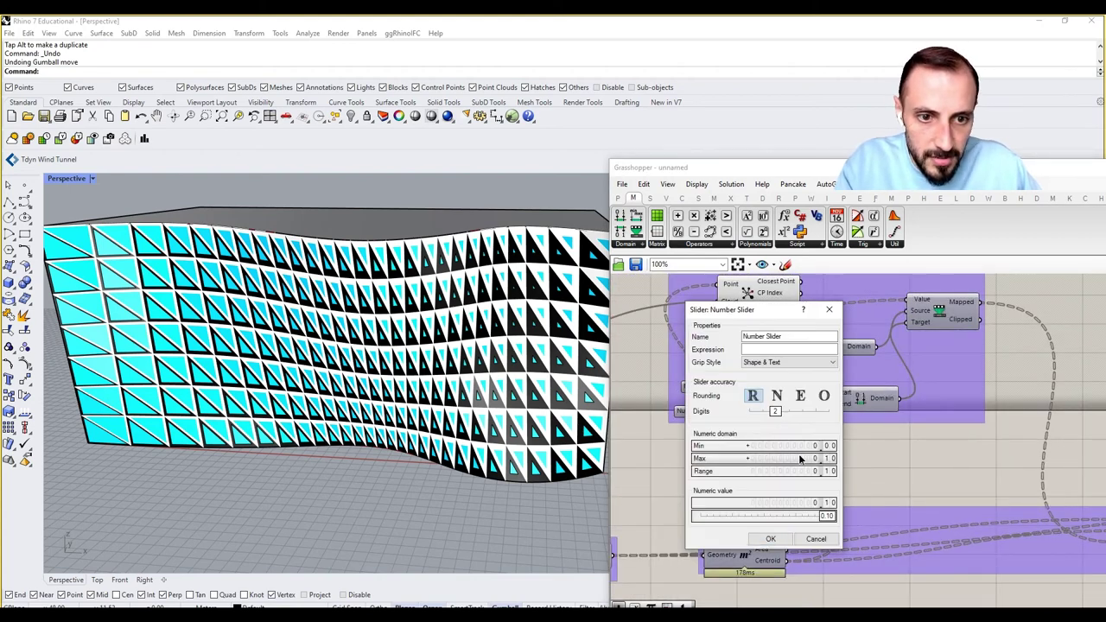
text(0)
key(Return)
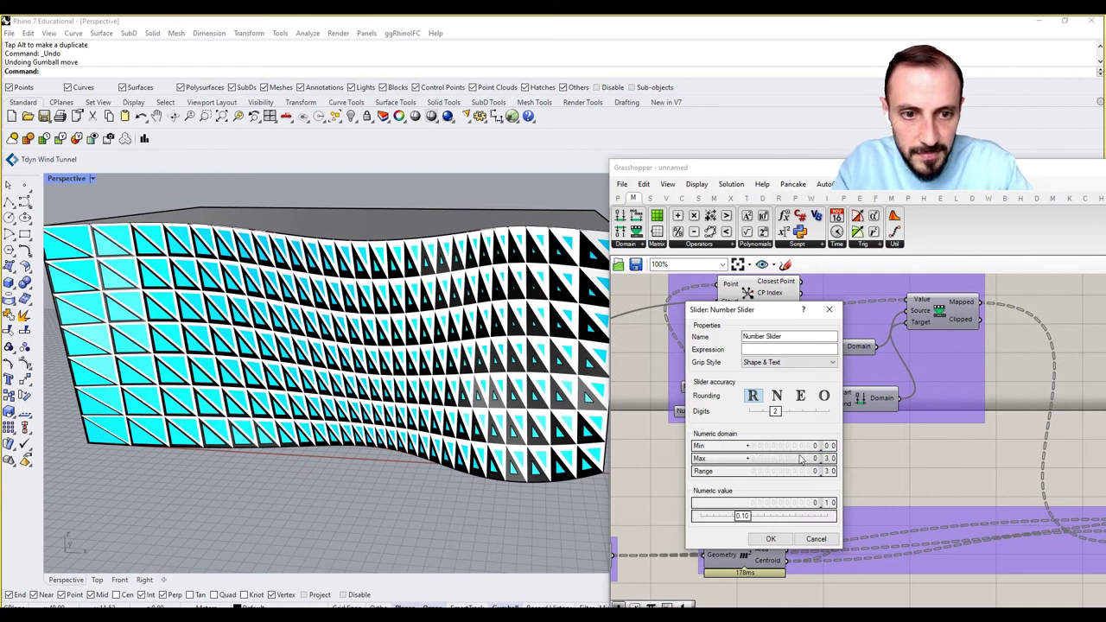
click(771, 538)
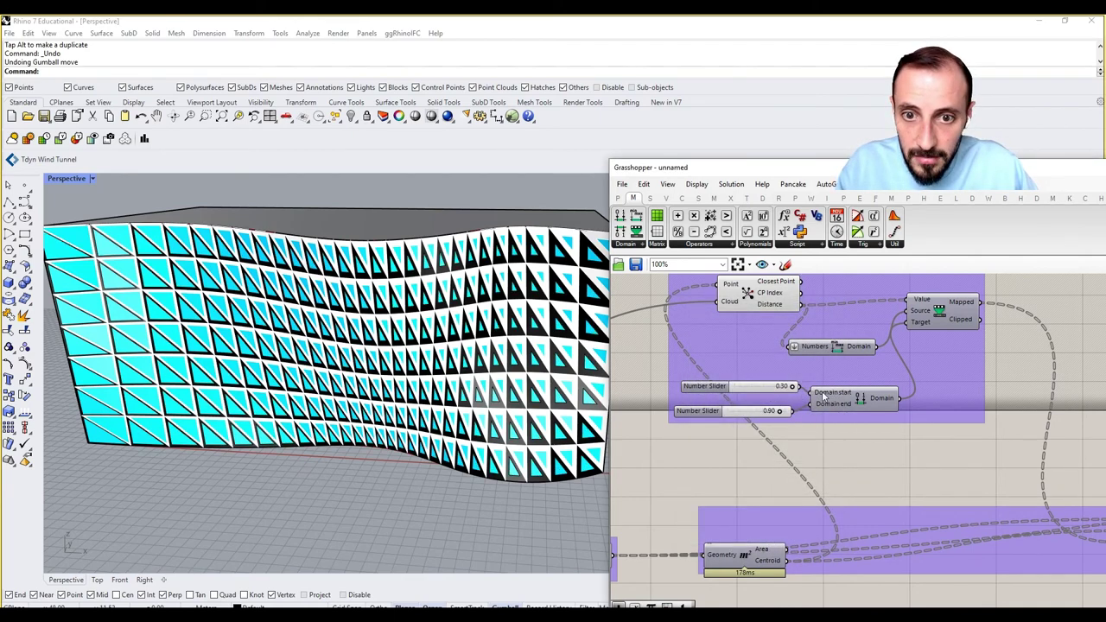
Step: Shift the lower remapping group's Domain start slider slightly left to line up with the Domain end slider
scroll(778, 413, down, 8)
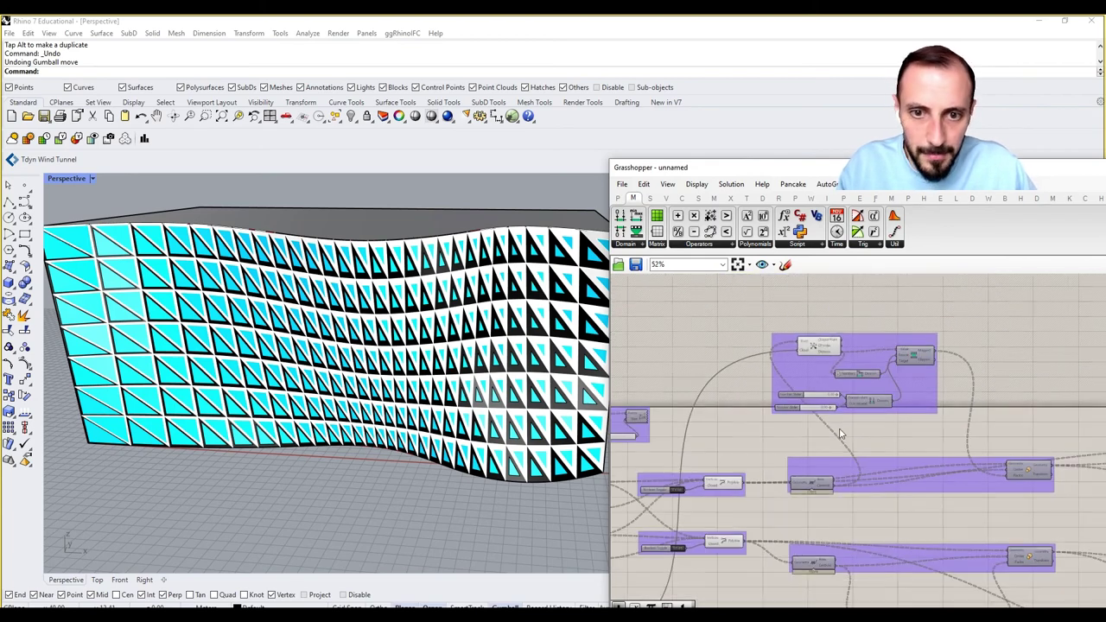
scroll(769, 441, up, 5)
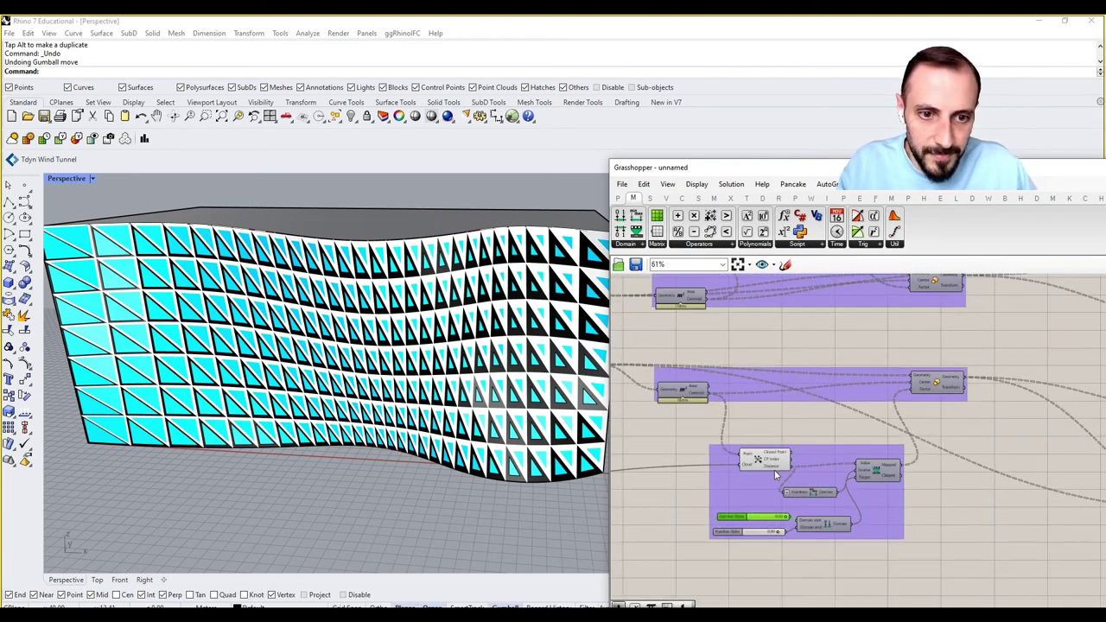
click(734, 506)
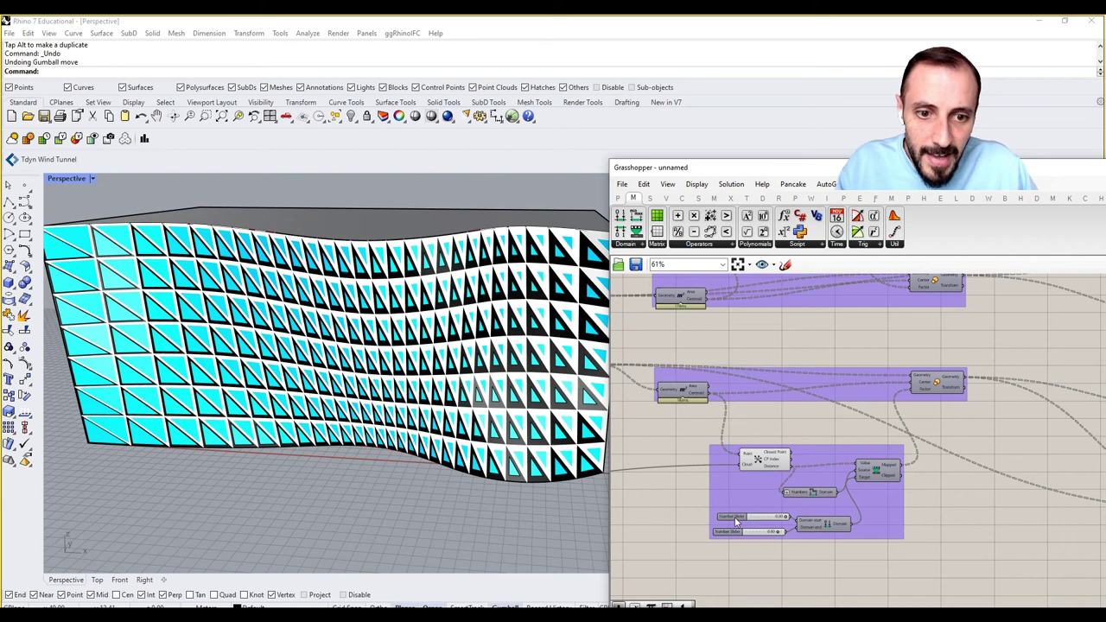
drag(736, 519, 730, 519)
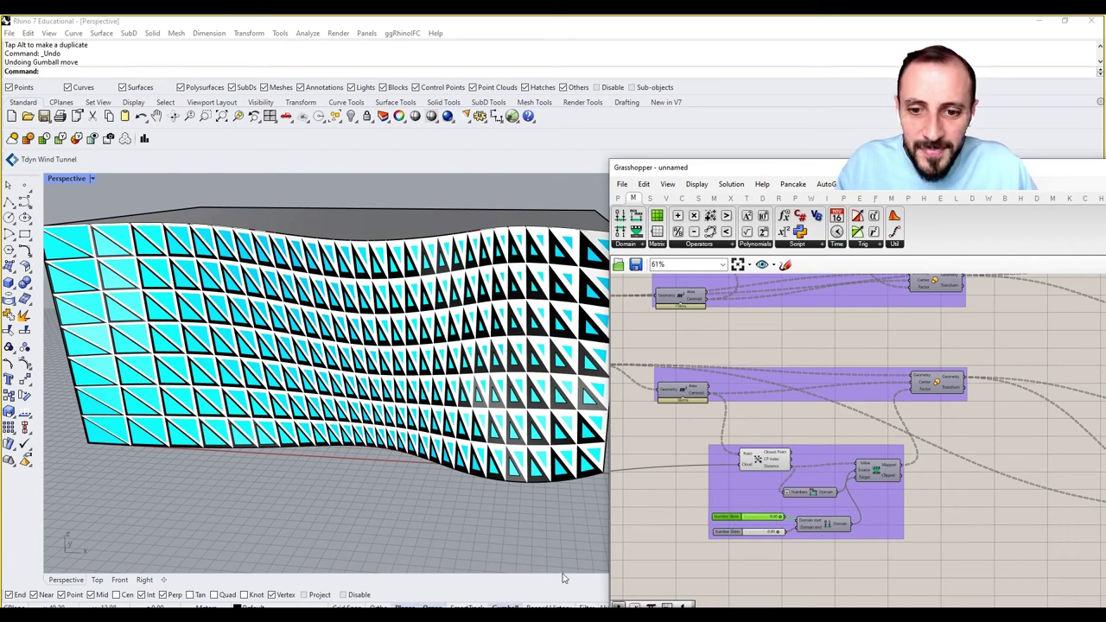
Step: Move the attractor point on the MD Slider to about 0.7, 0.31
right_drag(747, 485, 919, 484)
scroll(864, 489, down, 3)
scroll(740, 498, up, 3)
right_drag(714, 511, 897, 504)
scroll(834, 494, up, 2)
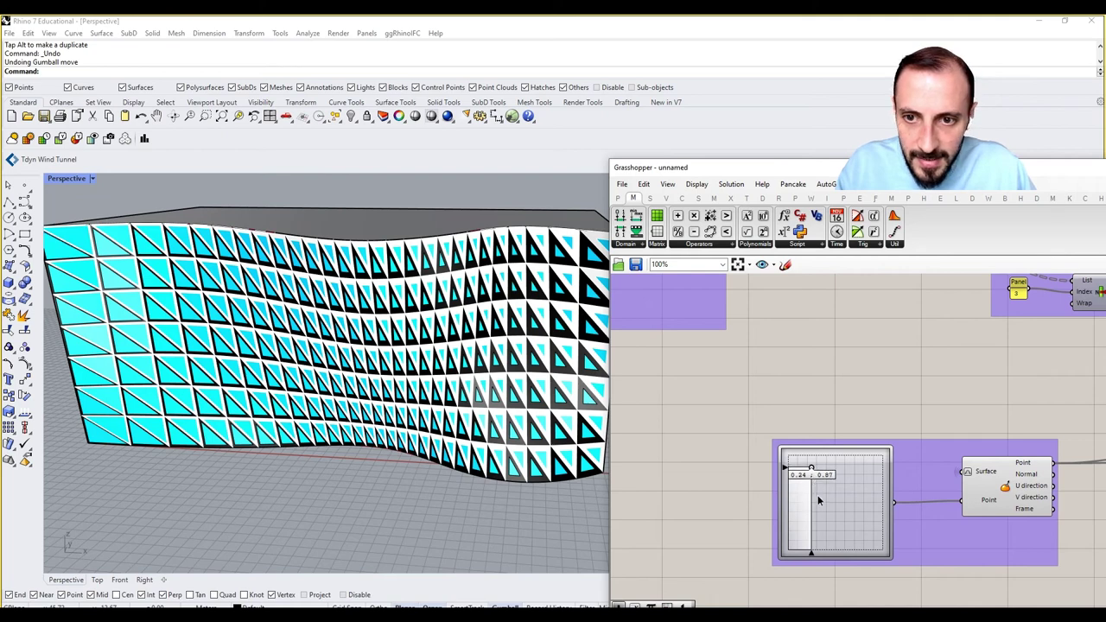
drag(818, 496, 854, 519)
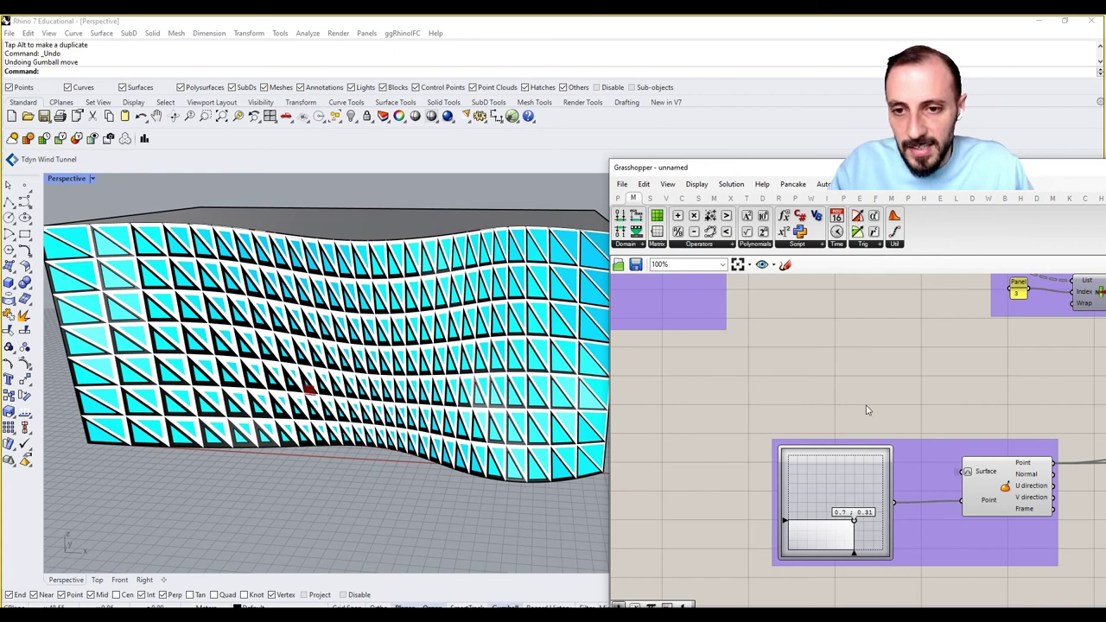
Step: Examine the domain sliders in the lower distance-remapping group
right_drag(867, 411, 709, 408)
scroll(716, 407, down, 4)
right_drag(1056, 435, 851, 445)
scroll(854, 446, up, 4)
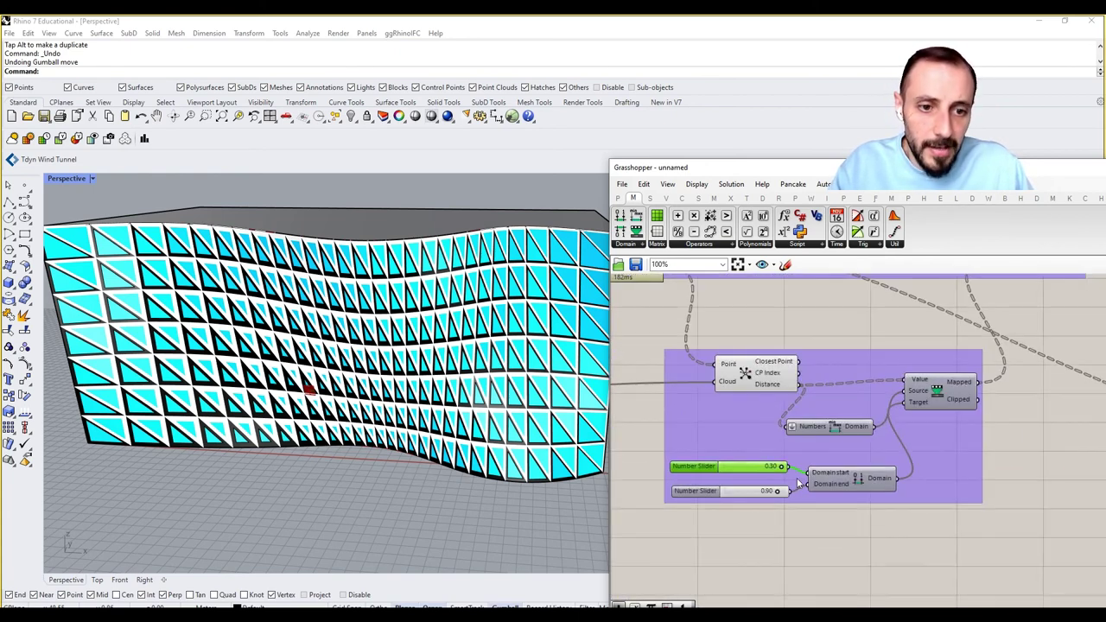